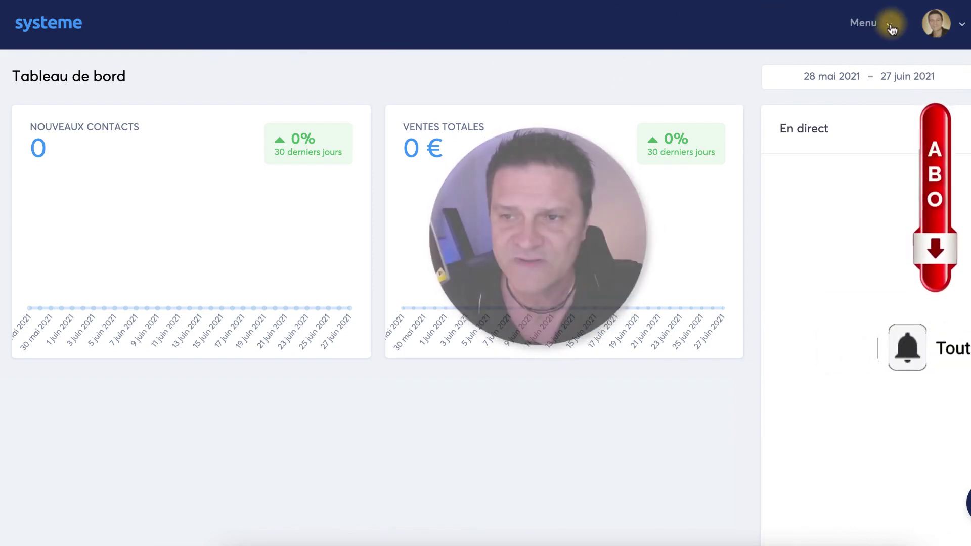
Create a new sales funnel named "TUTU de ventes" with the "Vendez vos produits" goal and Euro as currency.
click(888, 23)
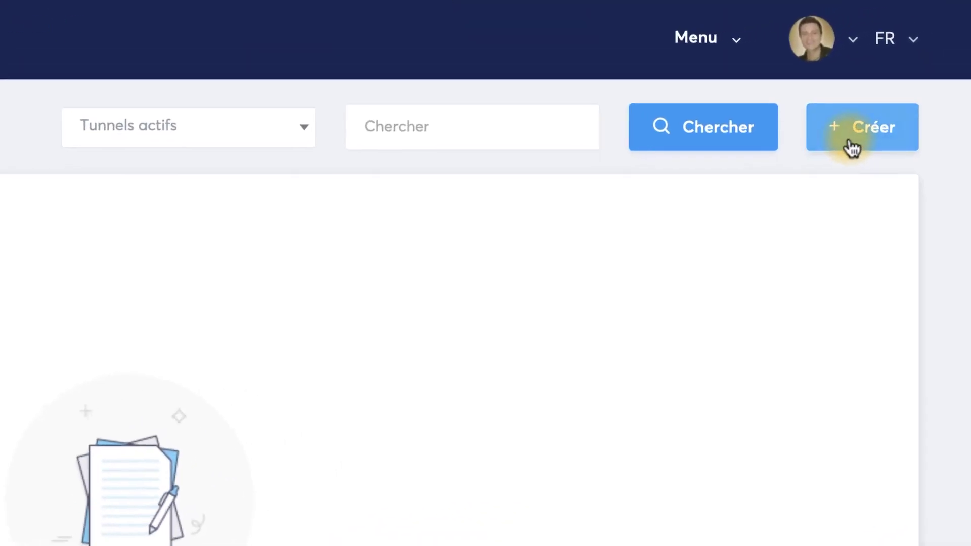
click(851, 146)
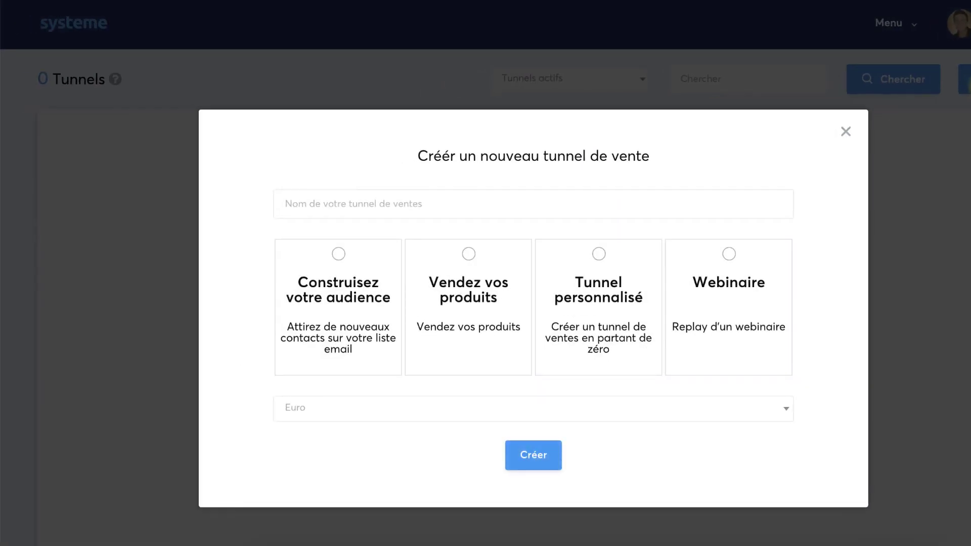
click(396, 205)
text(TUTU de ventes)
drag(397, 206, 212, 197)
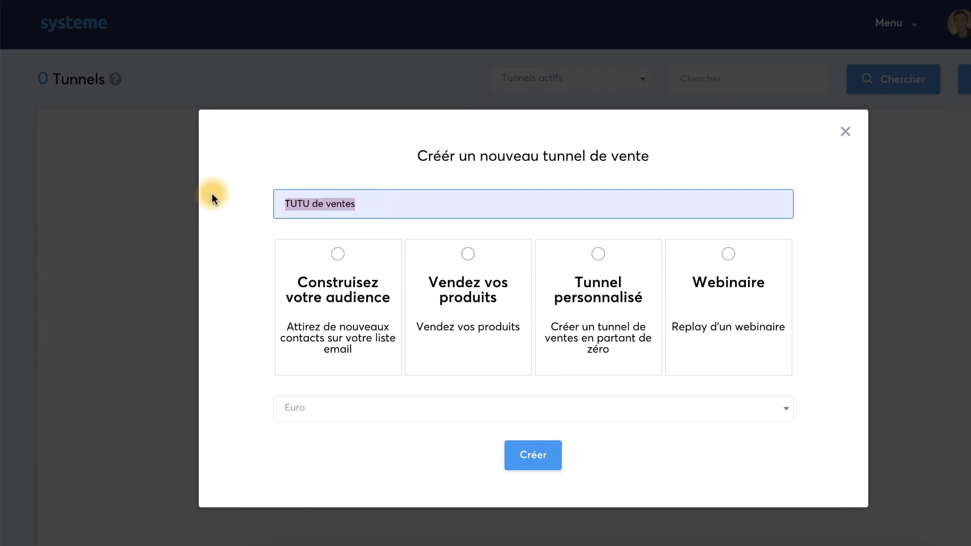
click(212, 197)
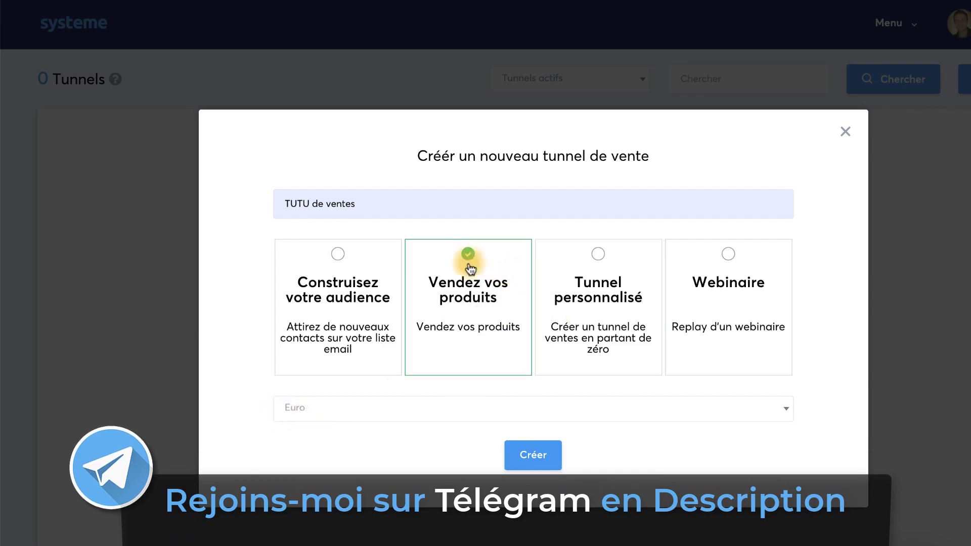
click(531, 454)
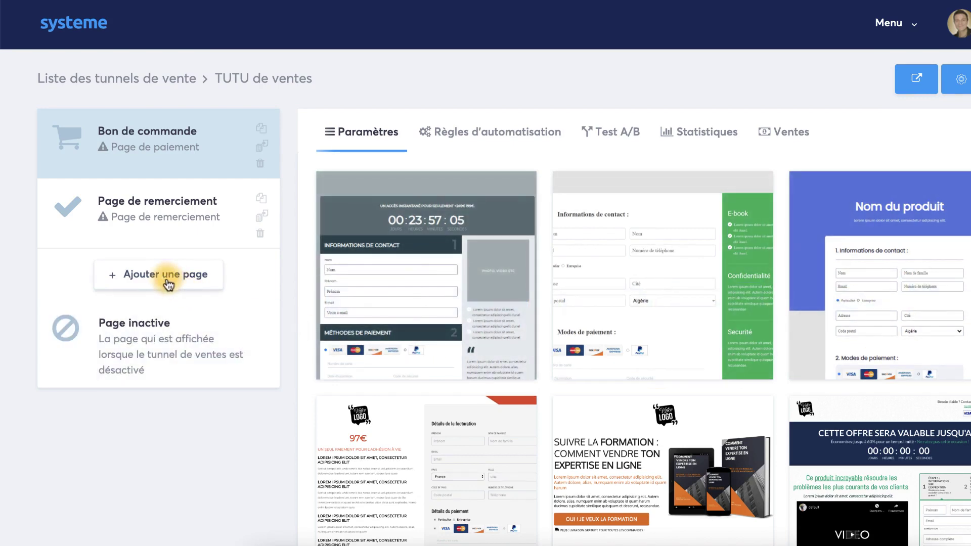
Add a "Page de vente" step named "PdV TUTU" and place it first in the funnel, before "Bon de commande".
click(165, 277)
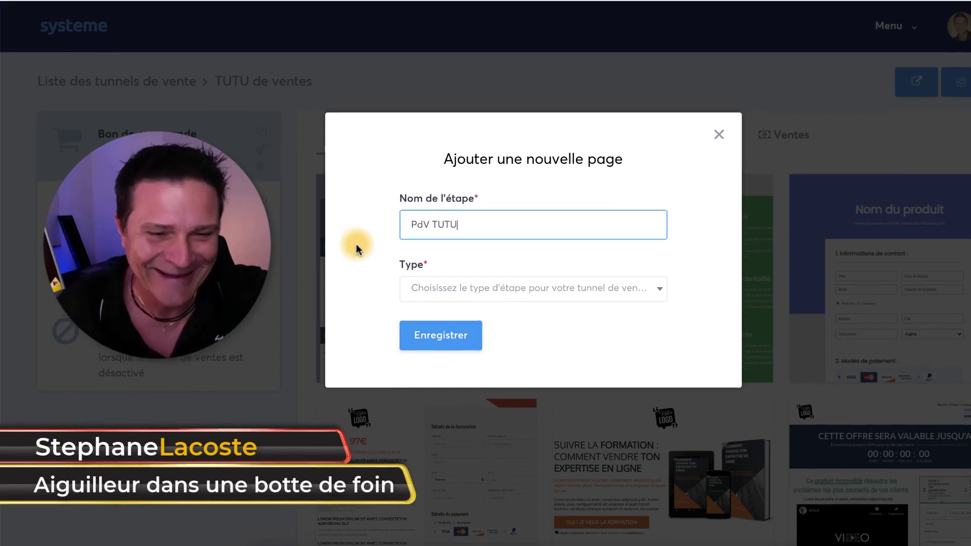
click(660, 288)
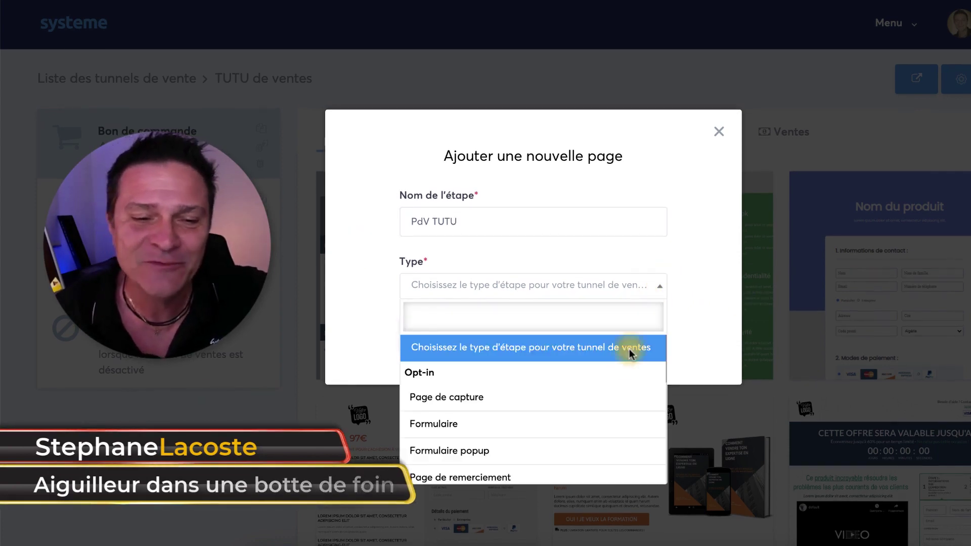
scroll(548, 394, down, 3)
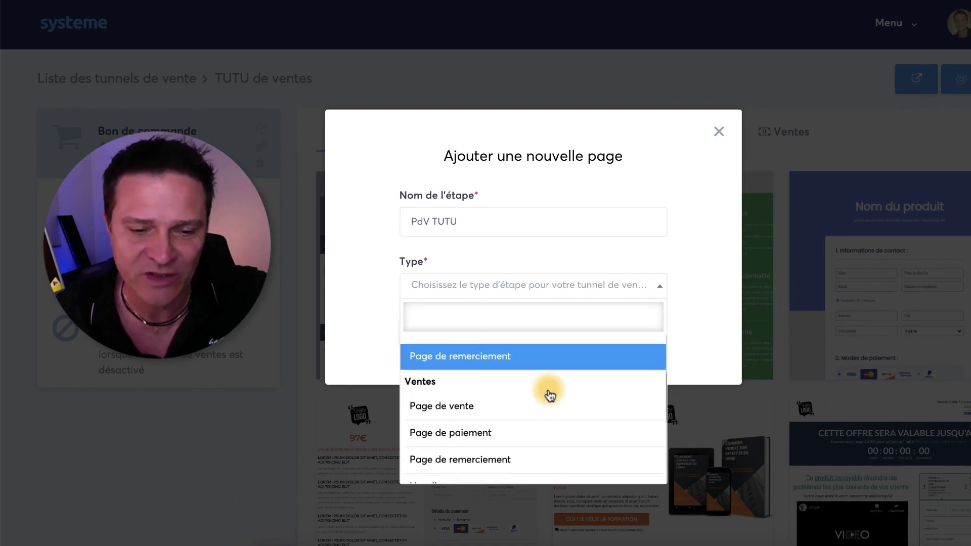
scroll(550, 394, down, 1)
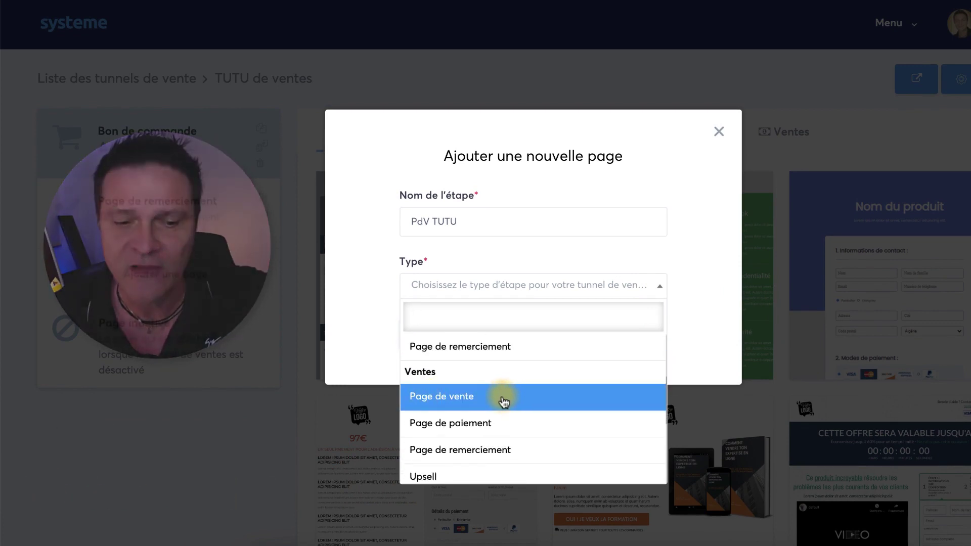
click(504, 397)
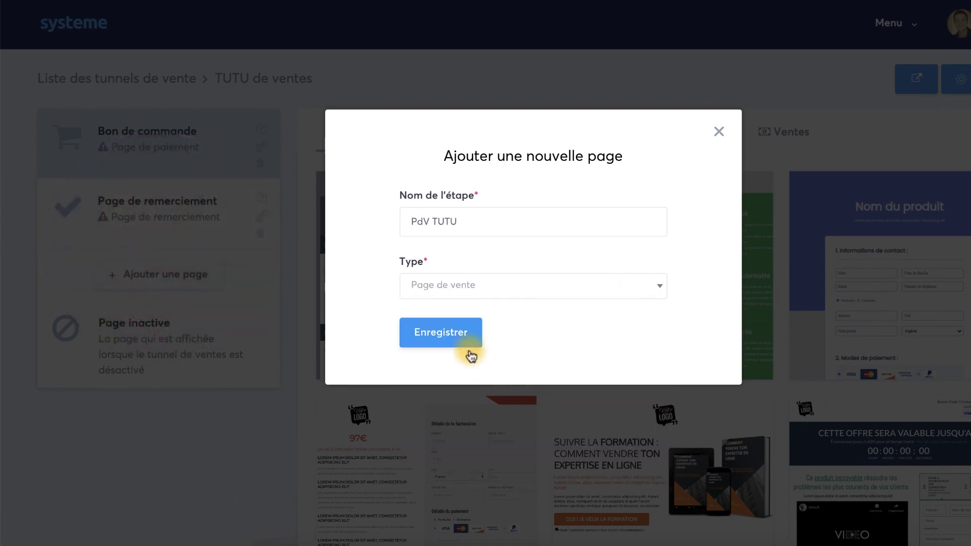
click(465, 341)
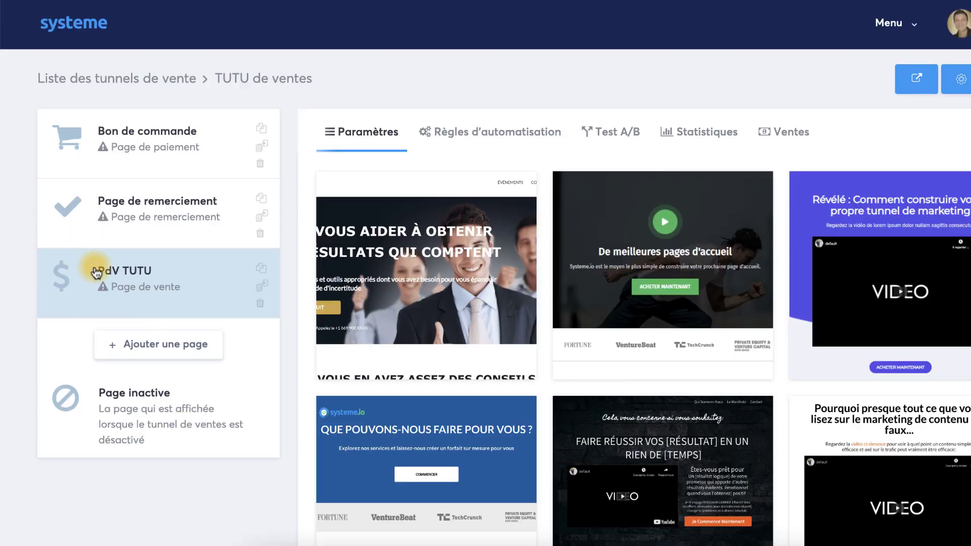
drag(85, 281, 133, 132)
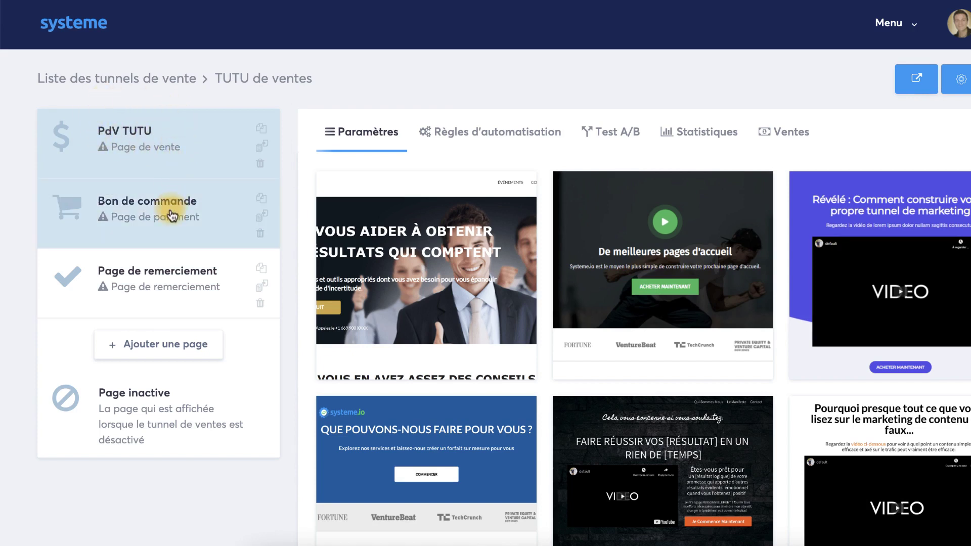
Add a step named "Upsell de mon TUTU" of type Upsell to the funnel.
click(167, 349)
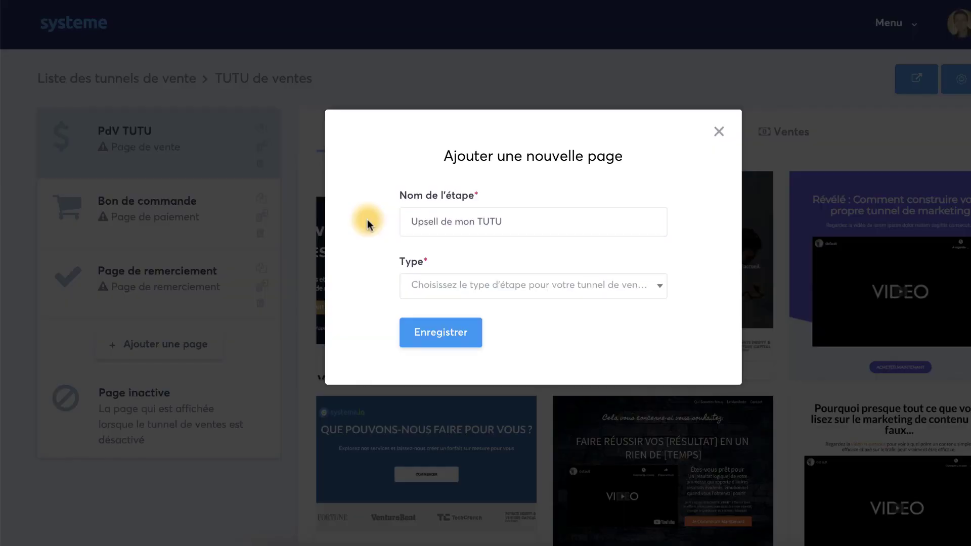
click(663, 290)
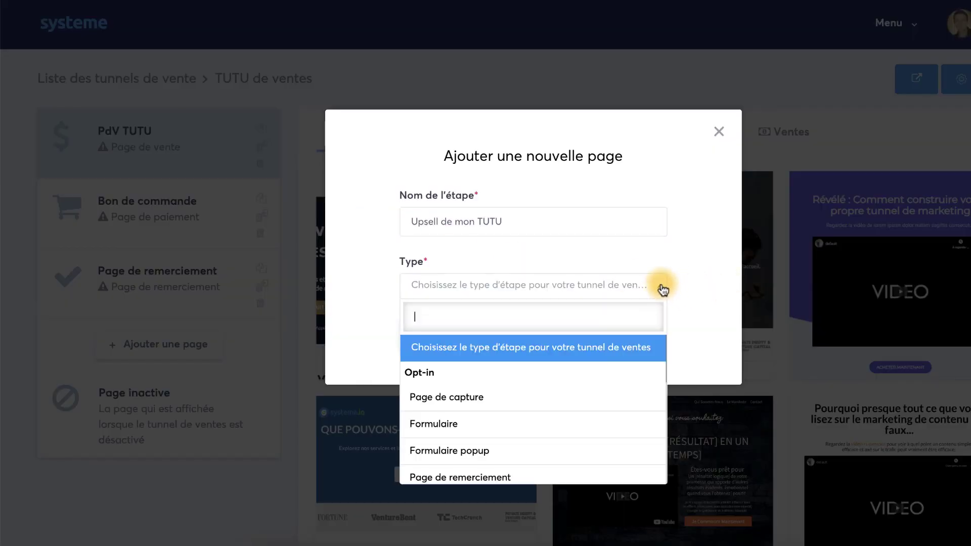
scroll(601, 364, down, 5)
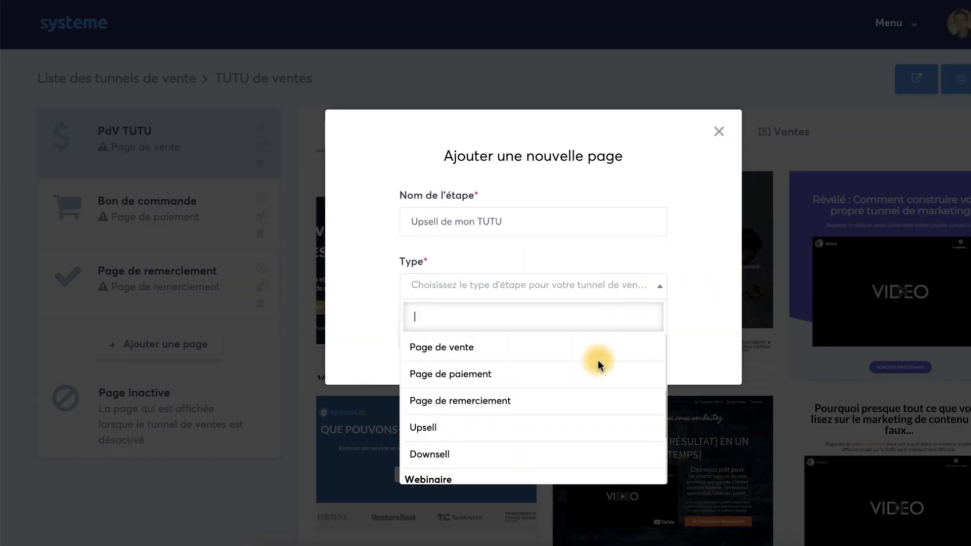
click(463, 394)
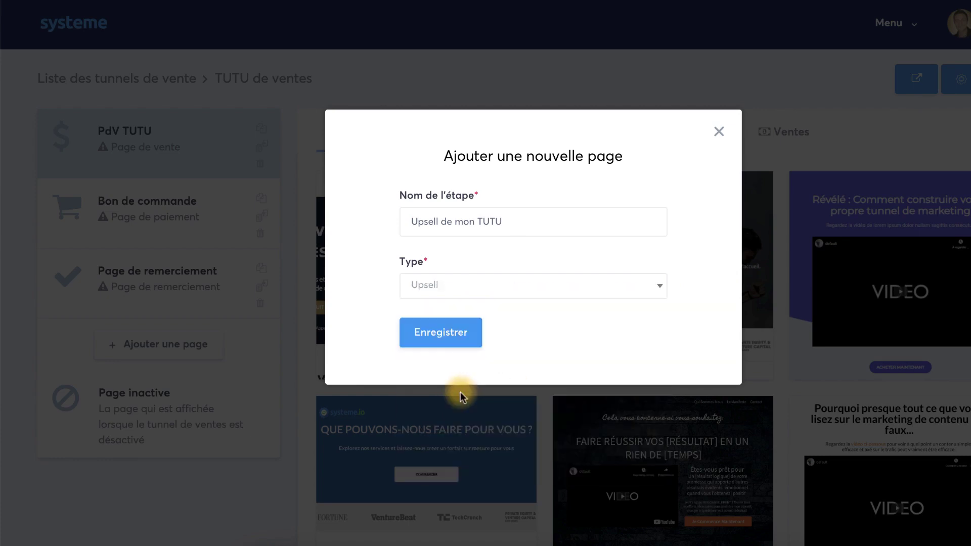
click(456, 338)
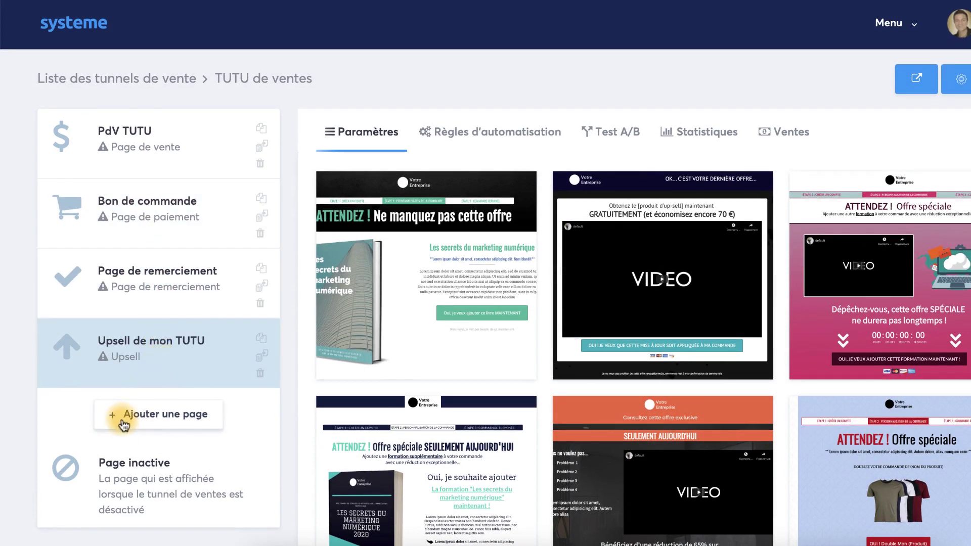
Browse the templates for the "PdV TUTU" page and preview the one titled "Comment créer un business qui rapporte 10 000 euros par mois".
click(195, 143)
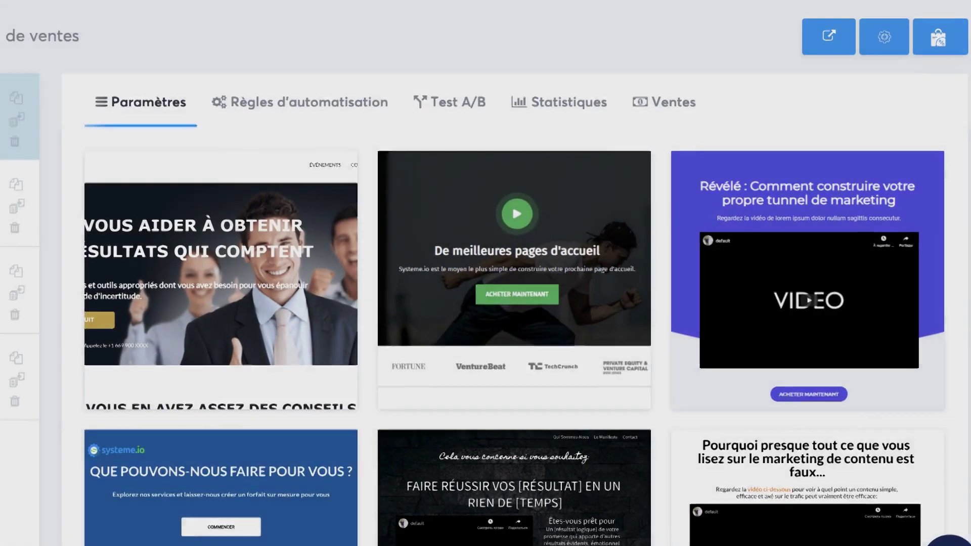
scroll(956, 196, down, 7)
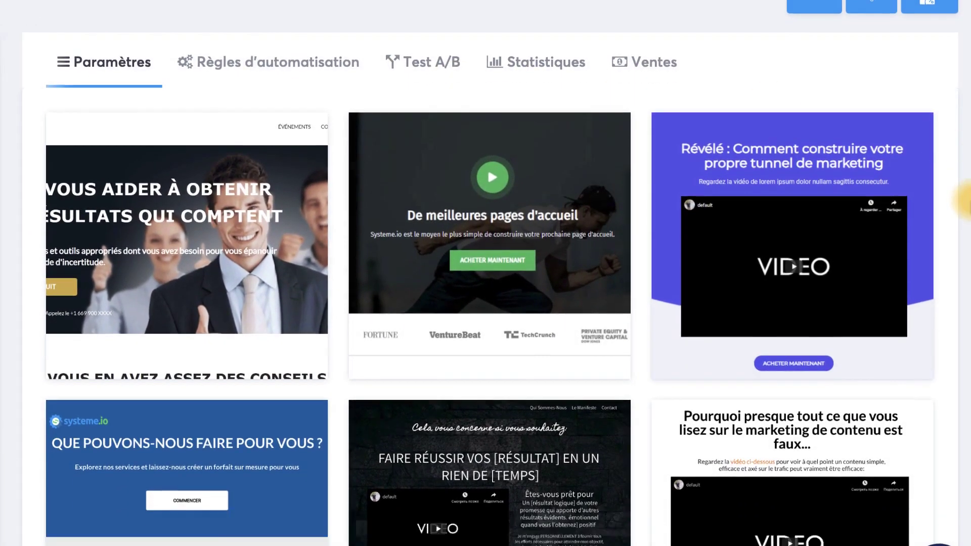
scroll(967, 202, down, 12)
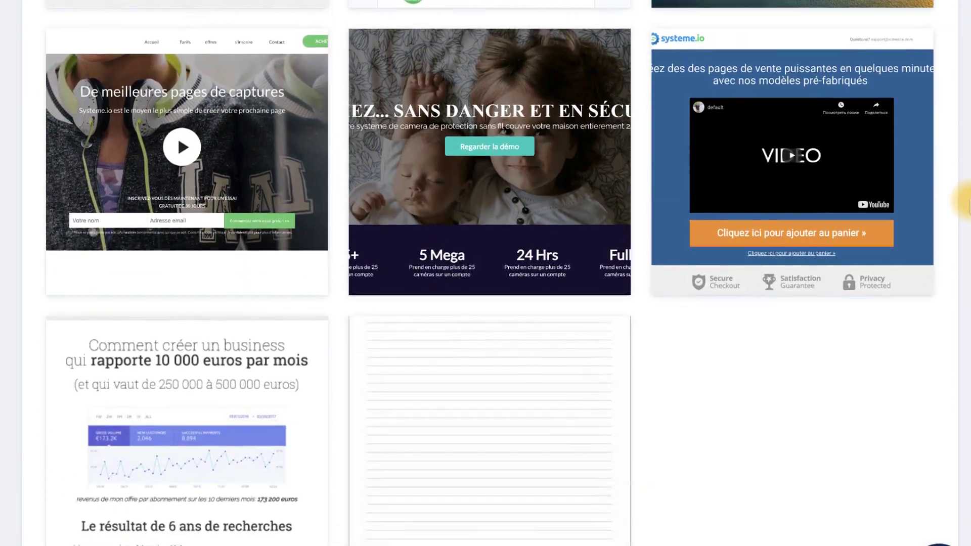
mouse_move(219, 466)
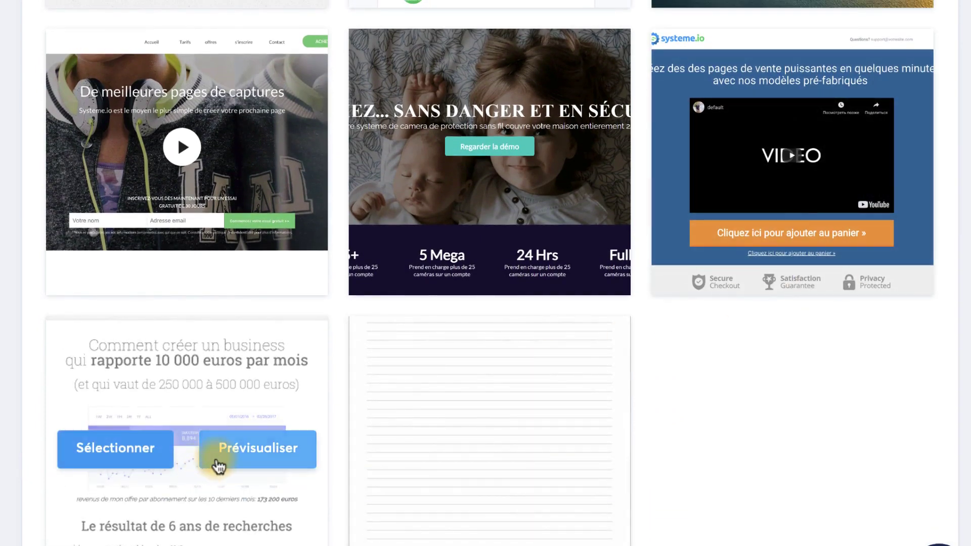
click(253, 455)
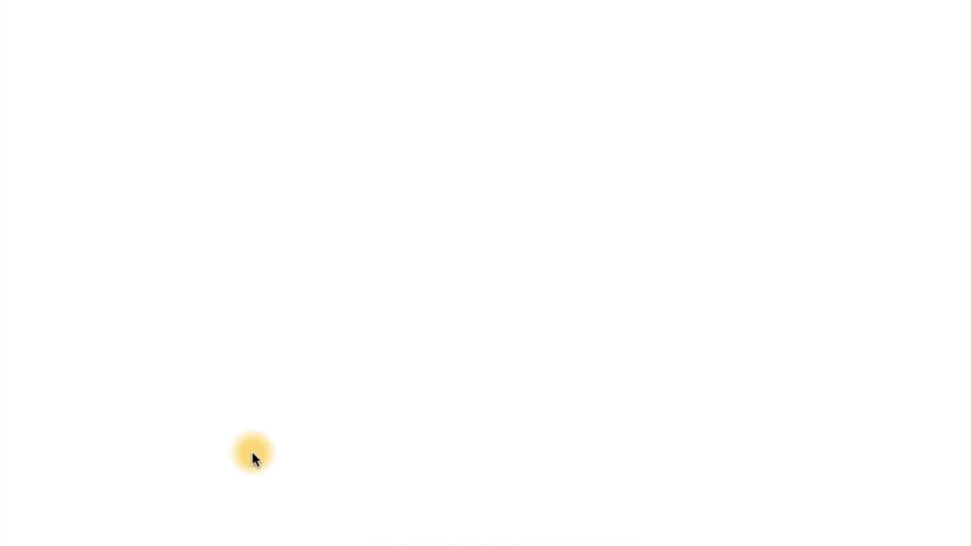
scroll(778, 293, down, 12)
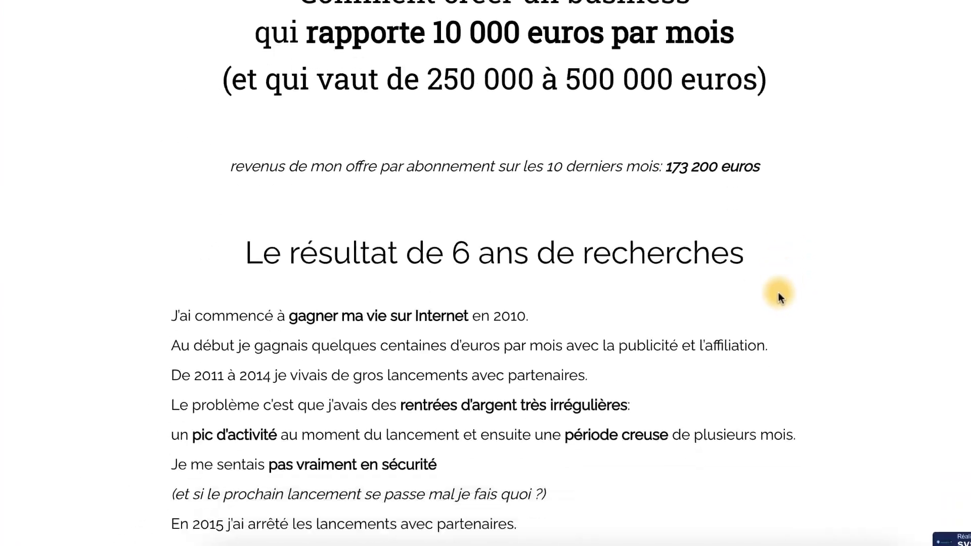
scroll(778, 292, down, 20)
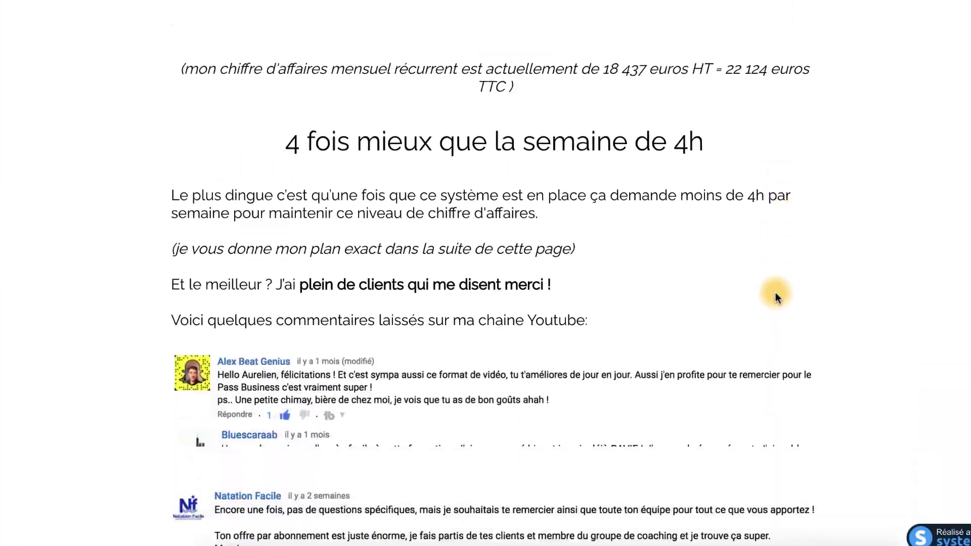
scroll(776, 292, down, 20)
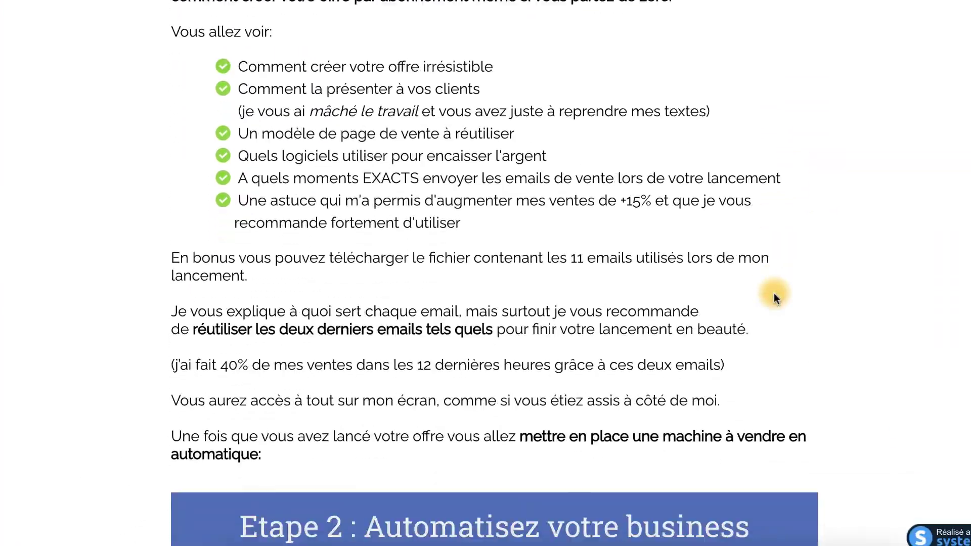
scroll(774, 293, down, 12)
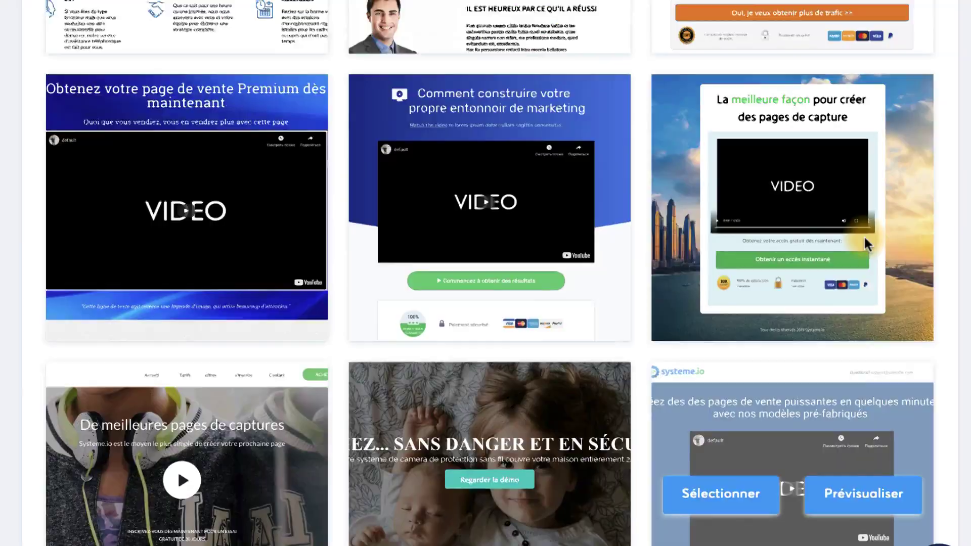
Choose the "Révélé : Comment construire votre propre tunnel de marketing" template for the "PdV TUTU" page.
scroll(864, 235, up, 12)
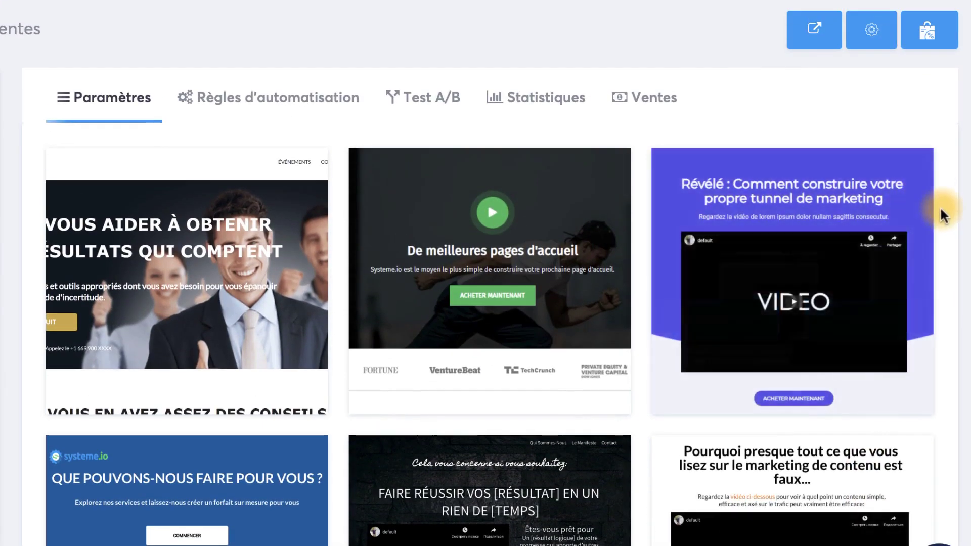
mouse_move(844, 307)
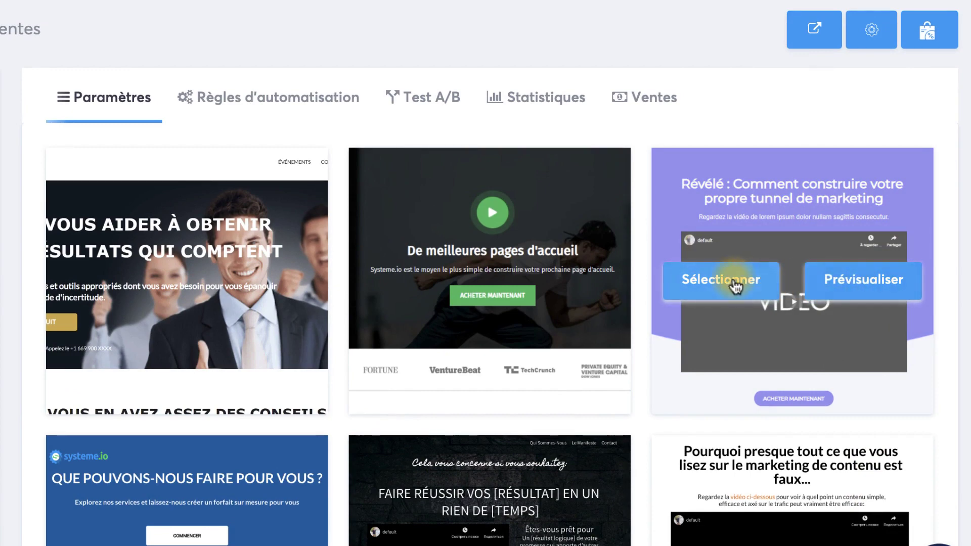
click(779, 335)
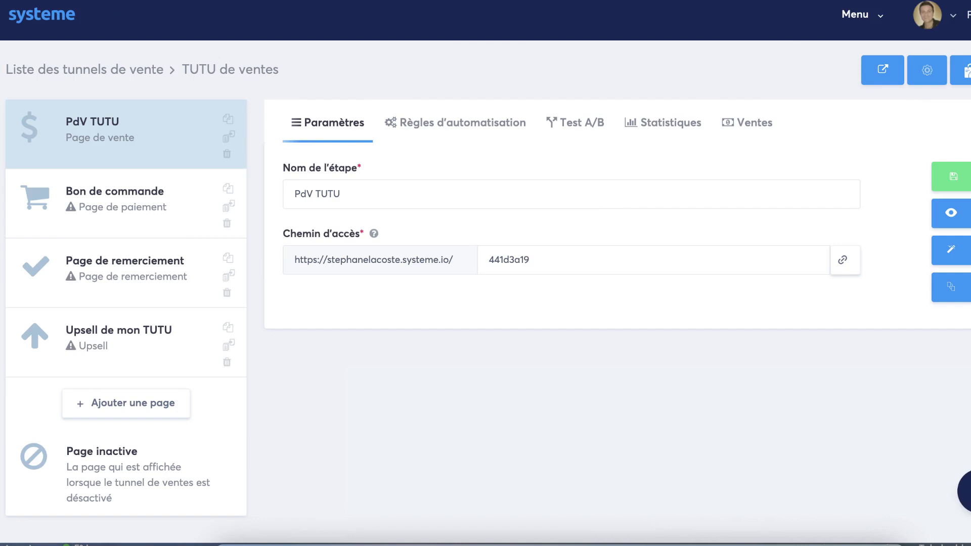
Set the access path of the "PdV TUTU" page to "chaussures-homme" and save the step's settings.
drag(349, 194, 273, 196)
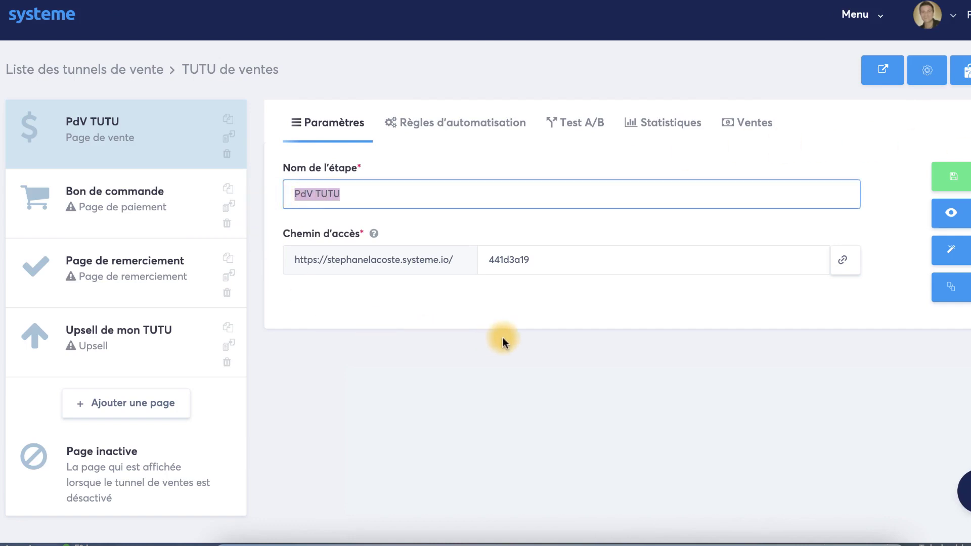
drag(559, 271, 498, 262)
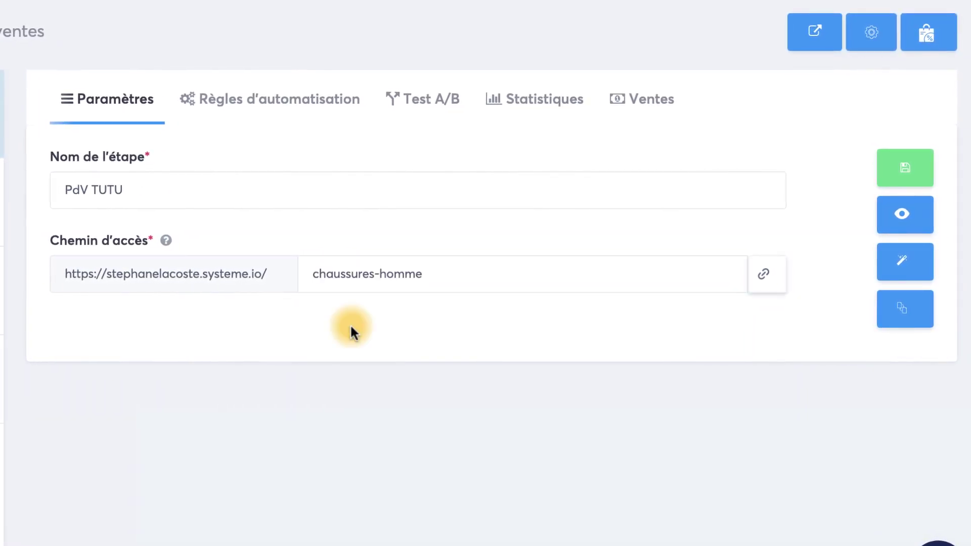
drag(439, 274, 309, 274)
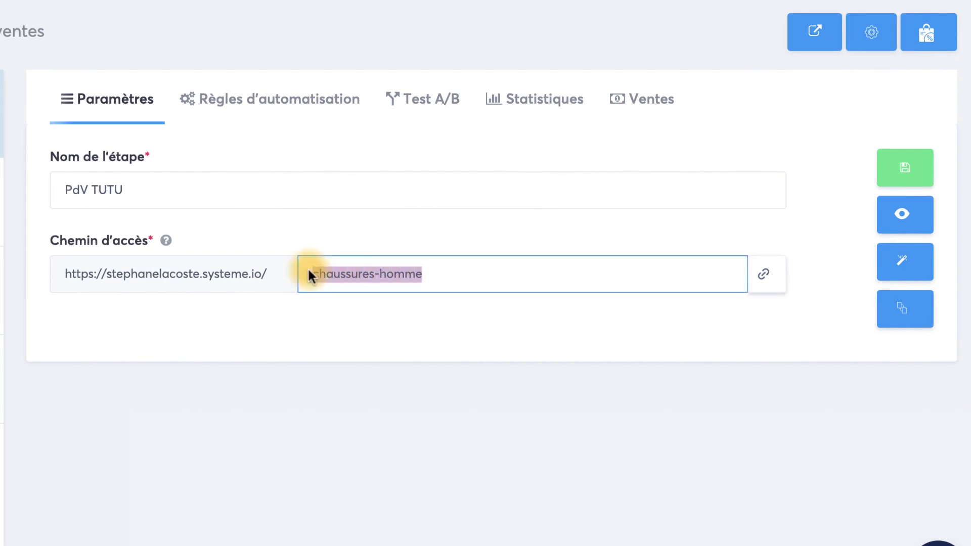
click(341, 332)
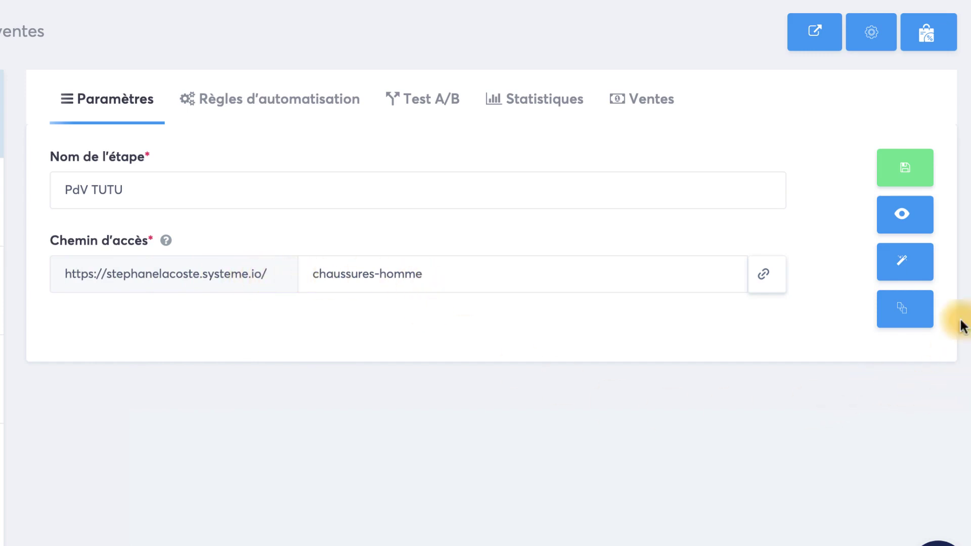
click(919, 171)
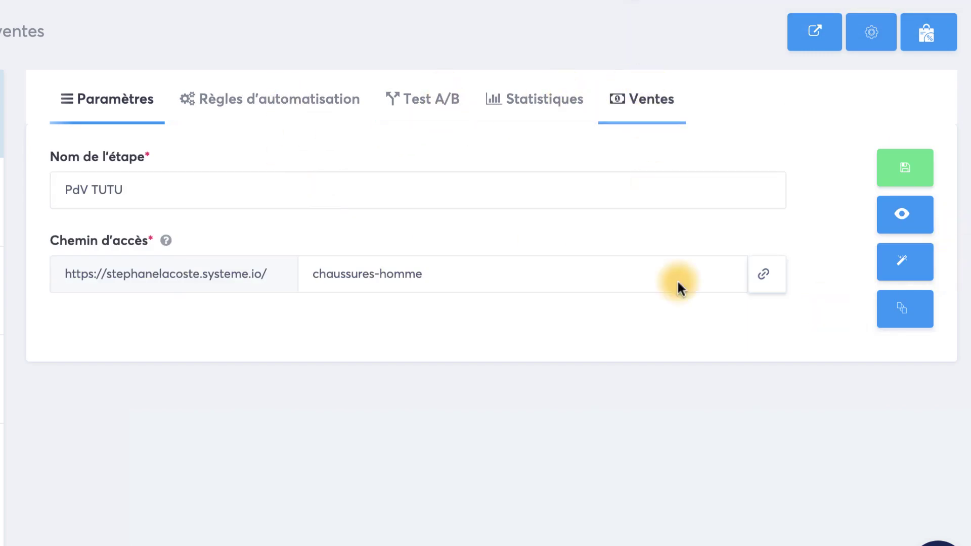
Expand the description of the YouTube video about Creator Studio and read through its list of free trainings.
click(905, 262)
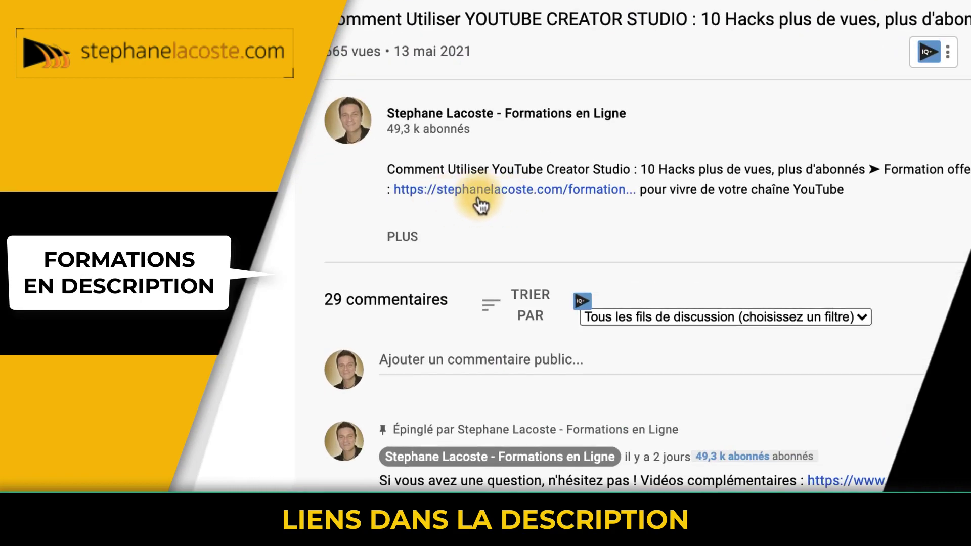
click(403, 241)
scroll(403, 247, down, 10)
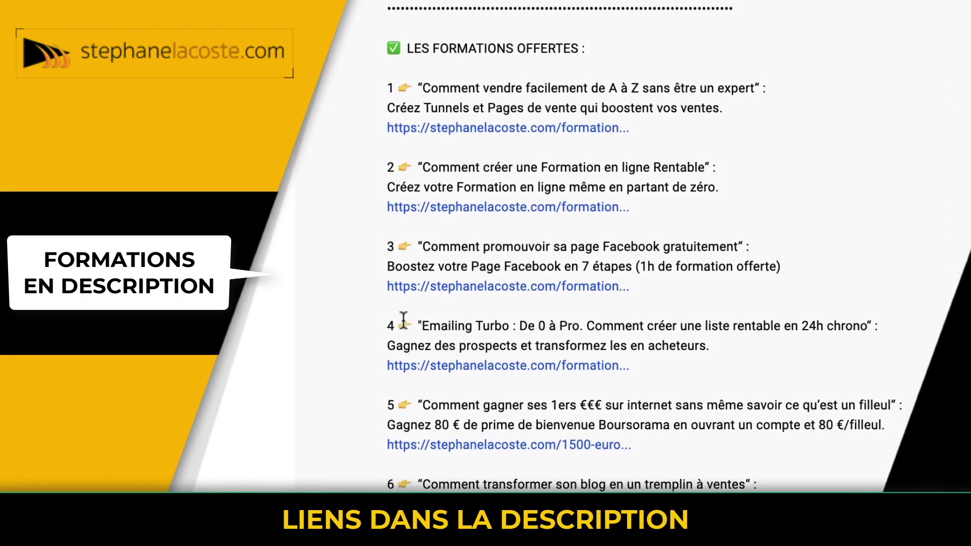
drag(408, 43, 627, 57)
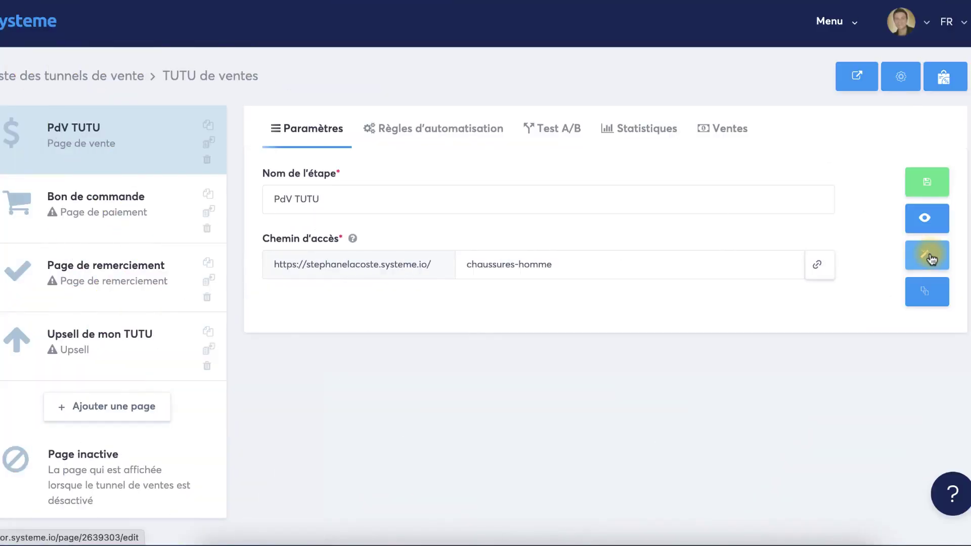
Open the "PdV TUTU" page in the page editor and inspect the text settings of its headline.
click(931, 258)
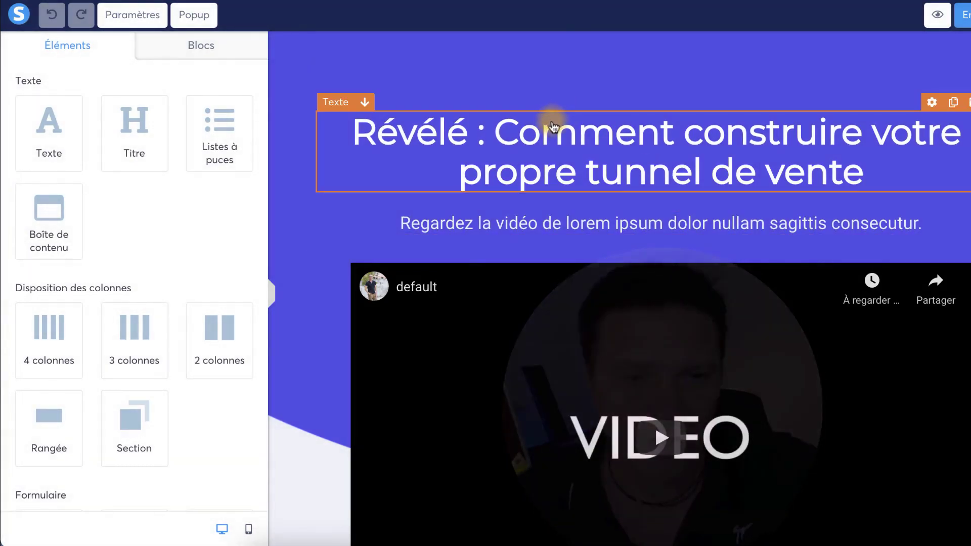
click(552, 129)
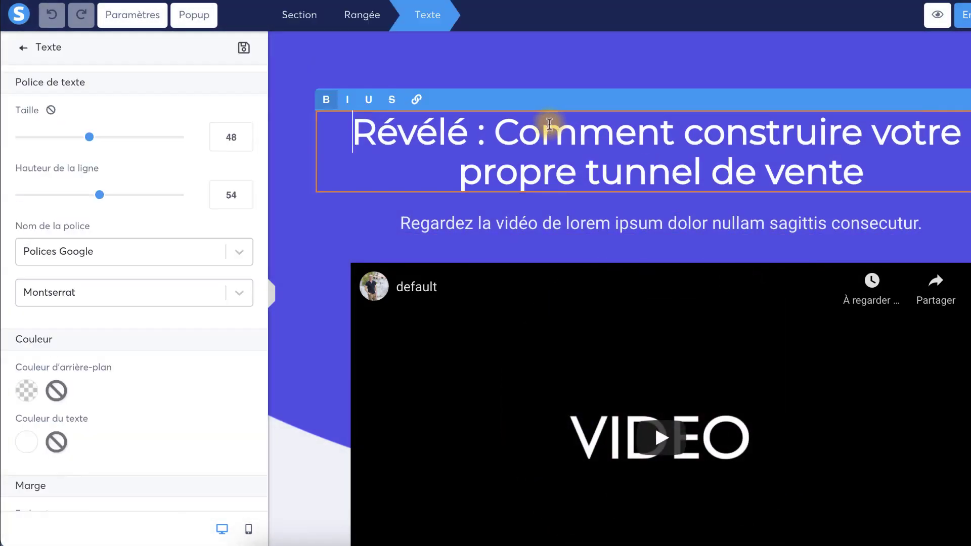
click(542, 225)
scroll(593, 226, down, 5)
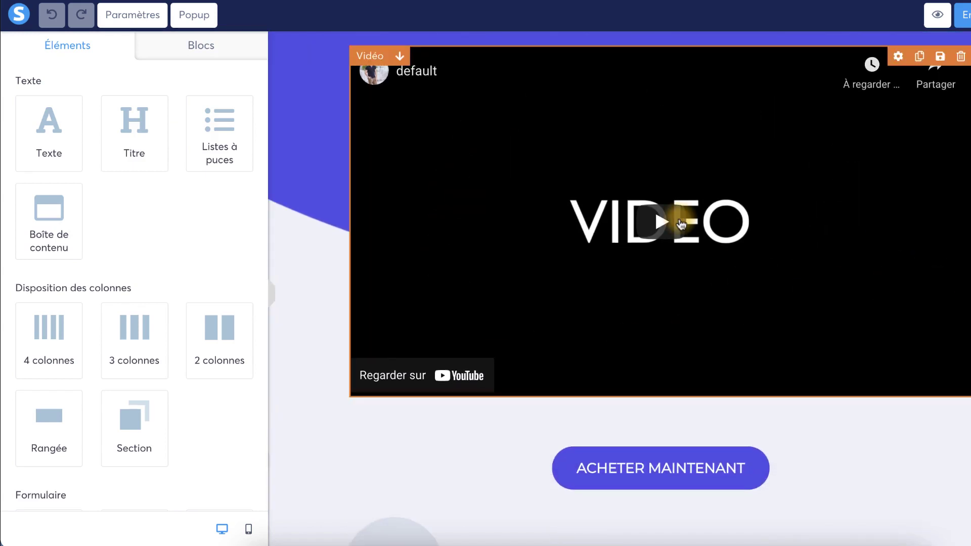
Open the settings of the sales page's video and examine its YouTube URL field.
click(681, 222)
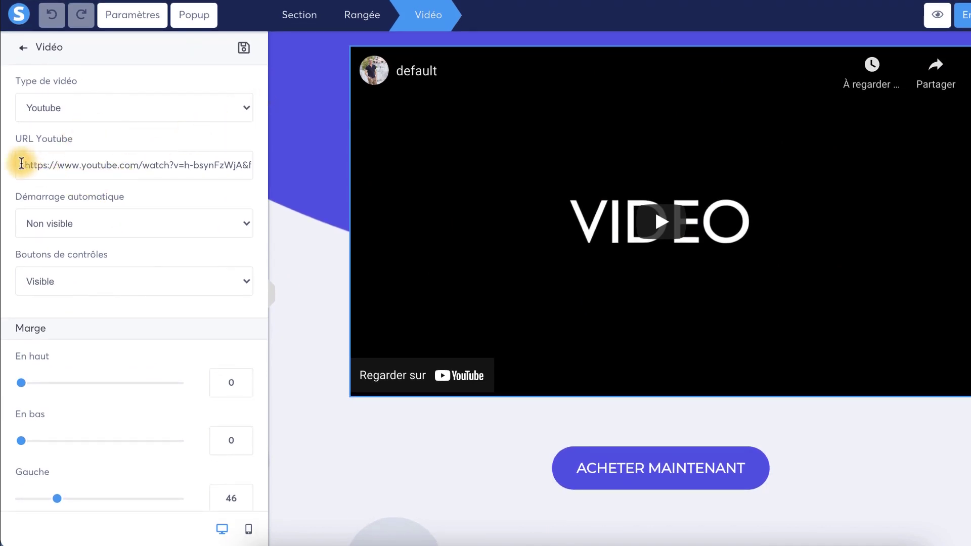
drag(19, 165, 253, 165)
click(216, 139)
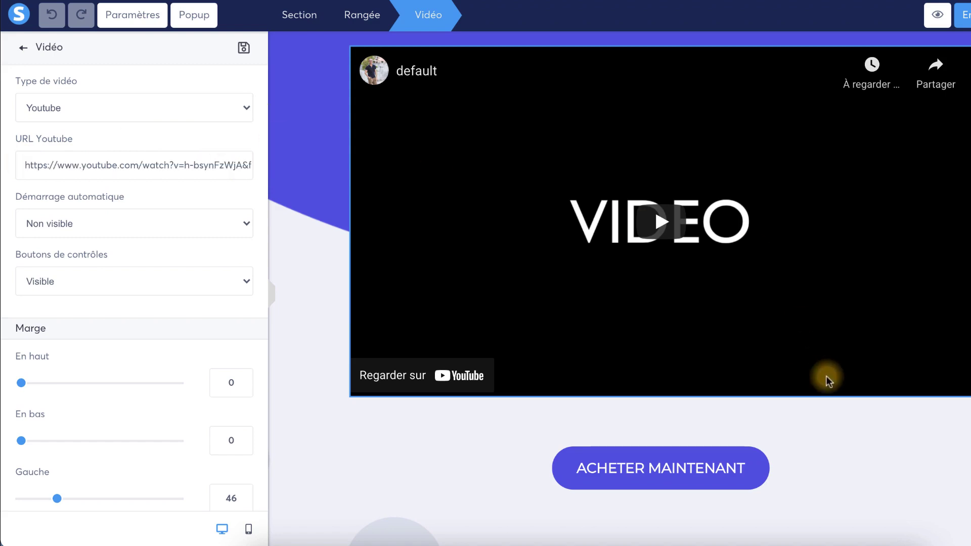
scroll(826, 378, down, 2)
Examine the settings of the "ACHETER MAINTENANT" button below the video, from its action and URL to its text and border.
click(560, 462)
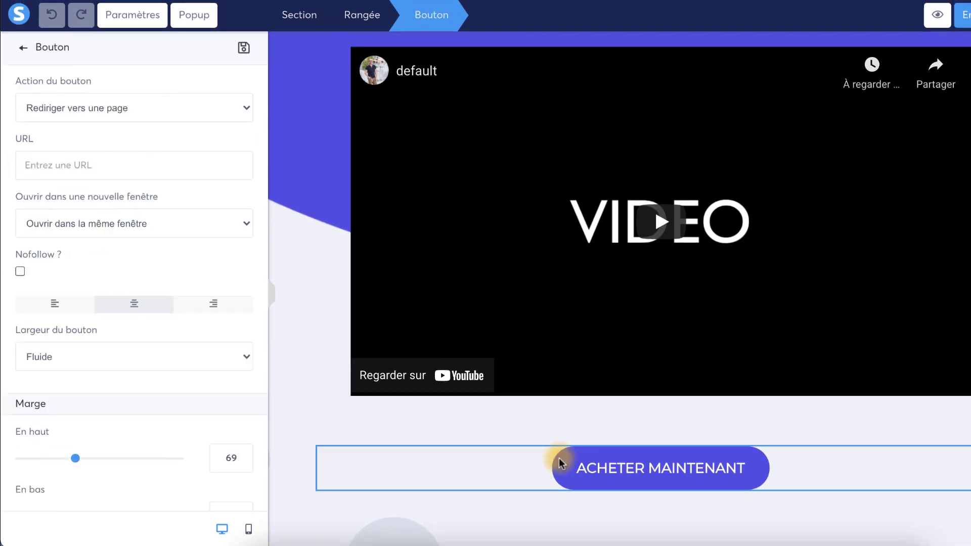
click(561, 464)
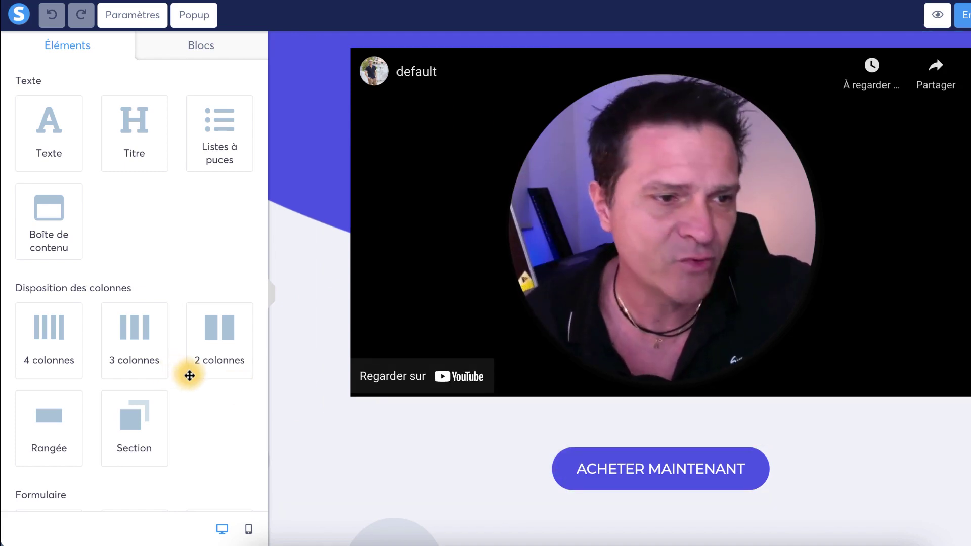
scroll(189, 375, down, 5)
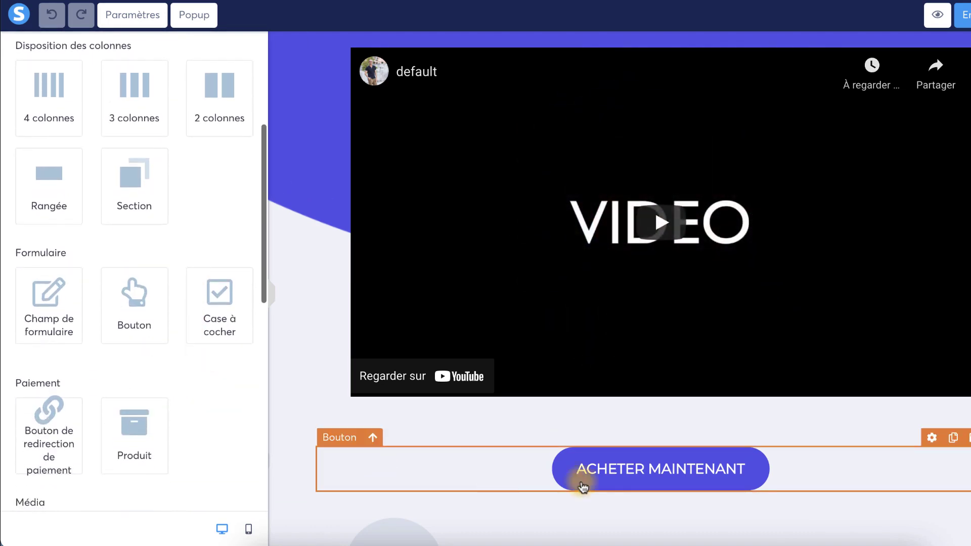
click(608, 485)
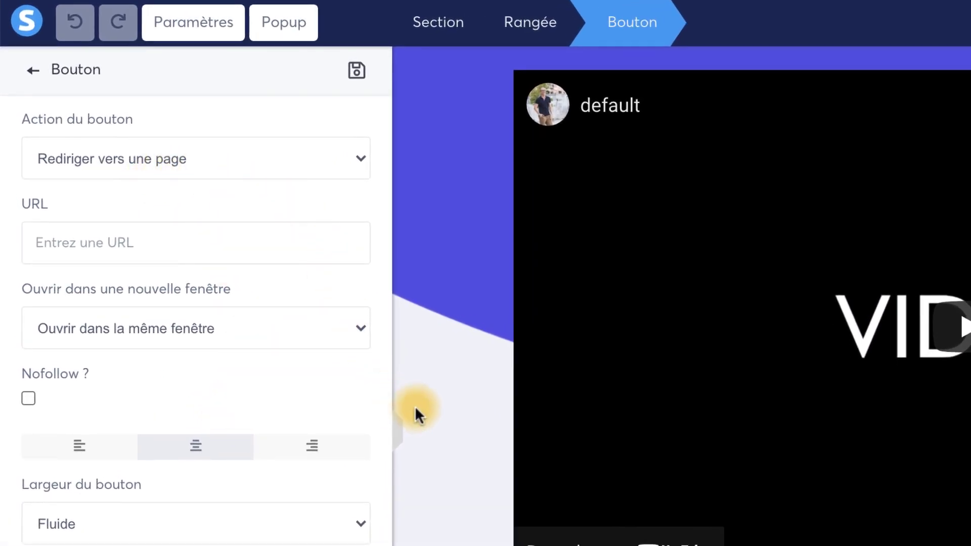
scroll(364, 196, down, 15)
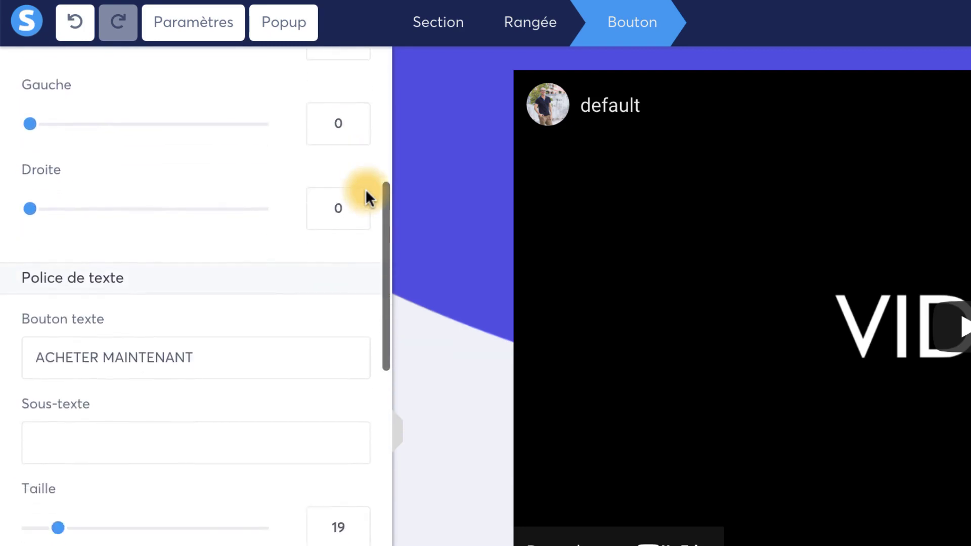
drag(246, 267, 8, 303)
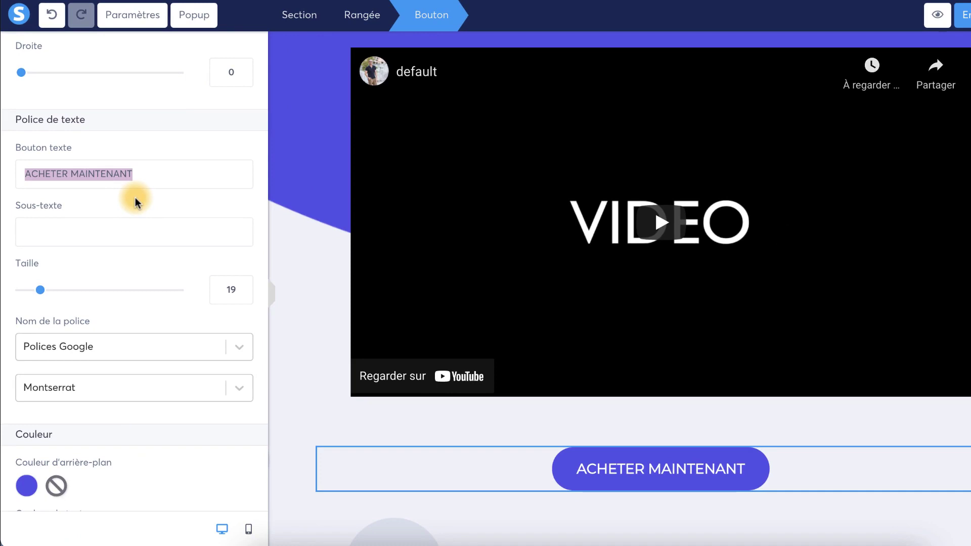
scroll(192, 329, down, 10)
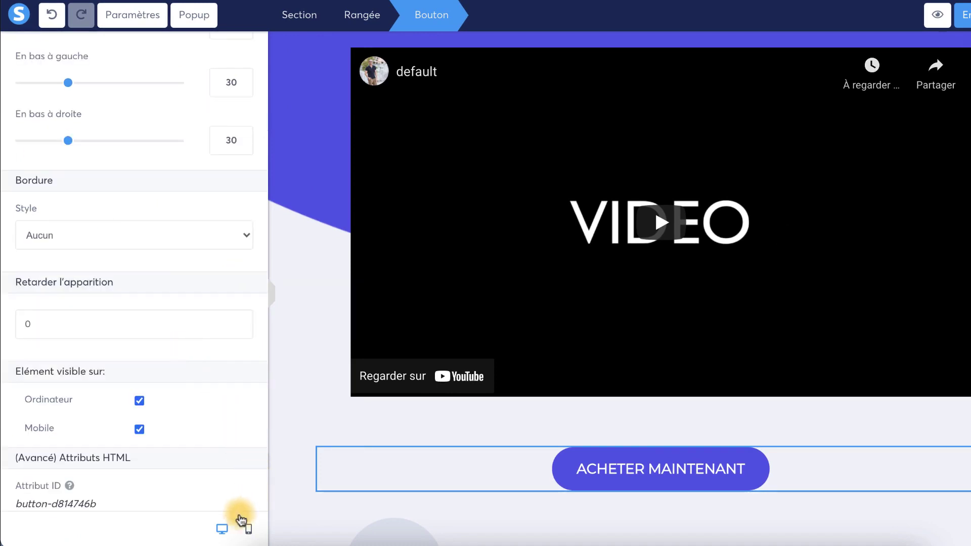
Preview the page in mobile view, review the purchase button's mobile corner, padding and colour settings, and return to desktop view.
click(249, 529)
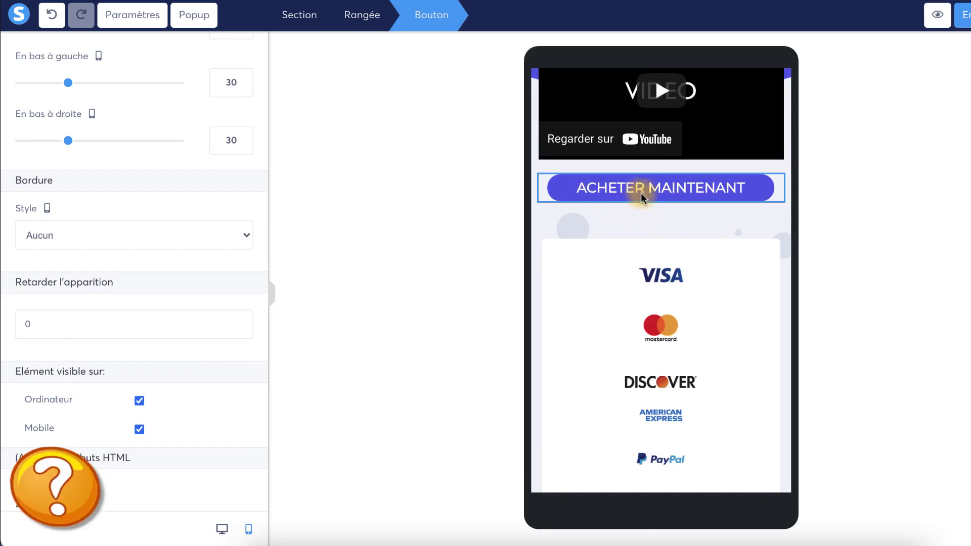
scroll(189, 256, up, 2)
scroll(190, 257, up, 2)
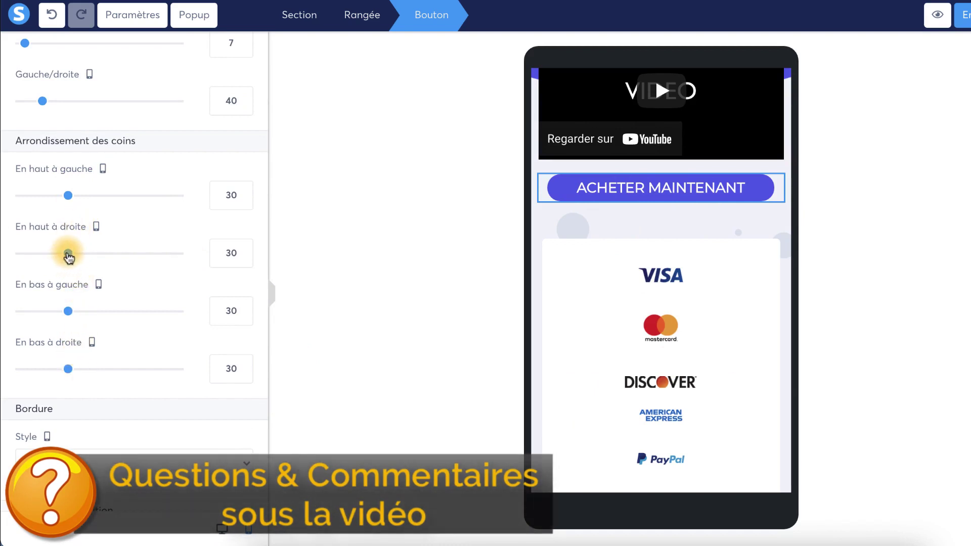
scroll(74, 242, up, 5)
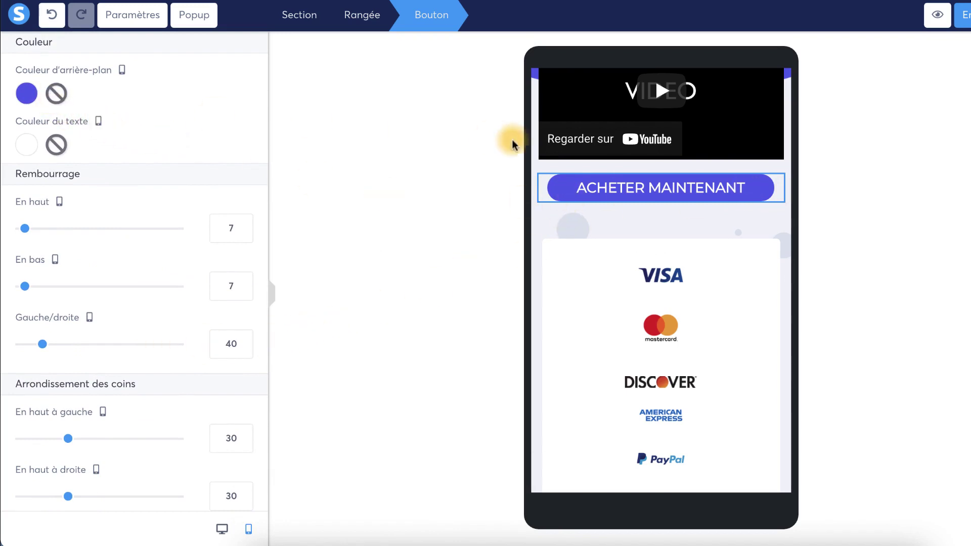
click(248, 530)
click(221, 530)
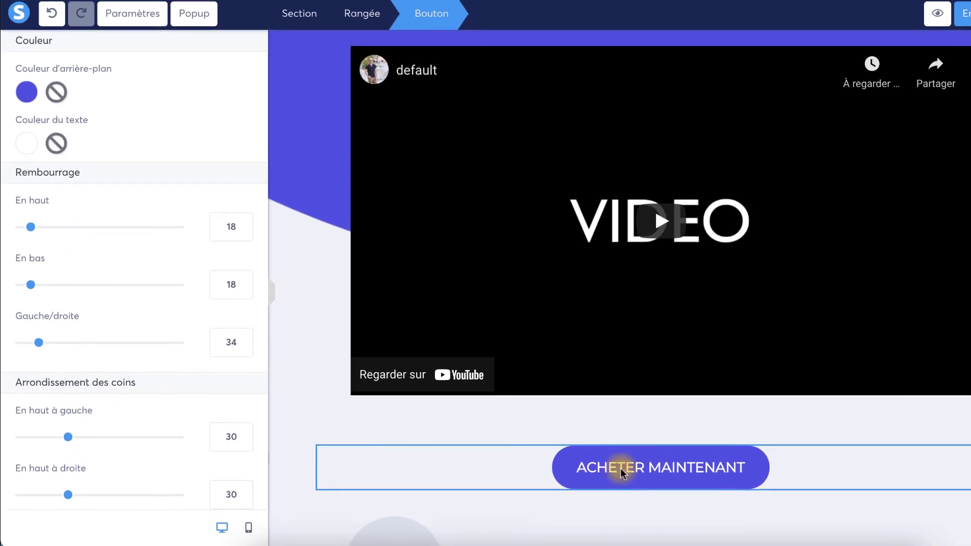
Review the payment logos, the reassurance text and the product description section below the purchase button.
click(587, 418)
scroll(596, 420, down, 1)
scroll(603, 420, down, 10)
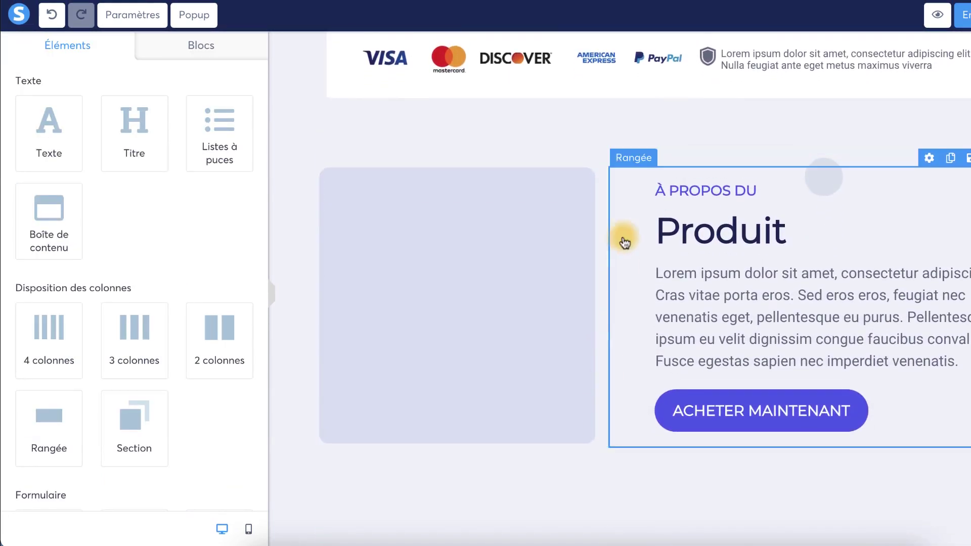
scroll(624, 253, up, 4)
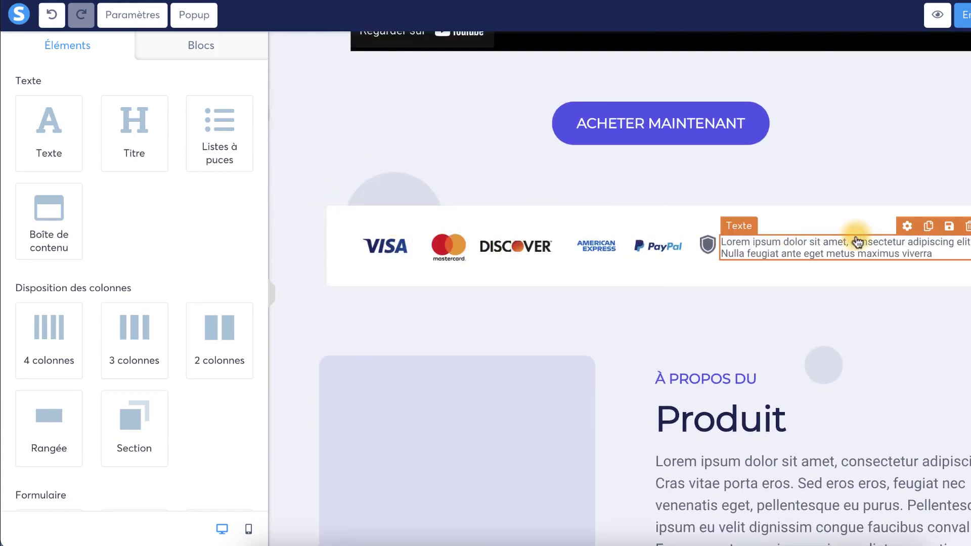
scroll(875, 326, down, 1)
scroll(877, 329, down, 3)
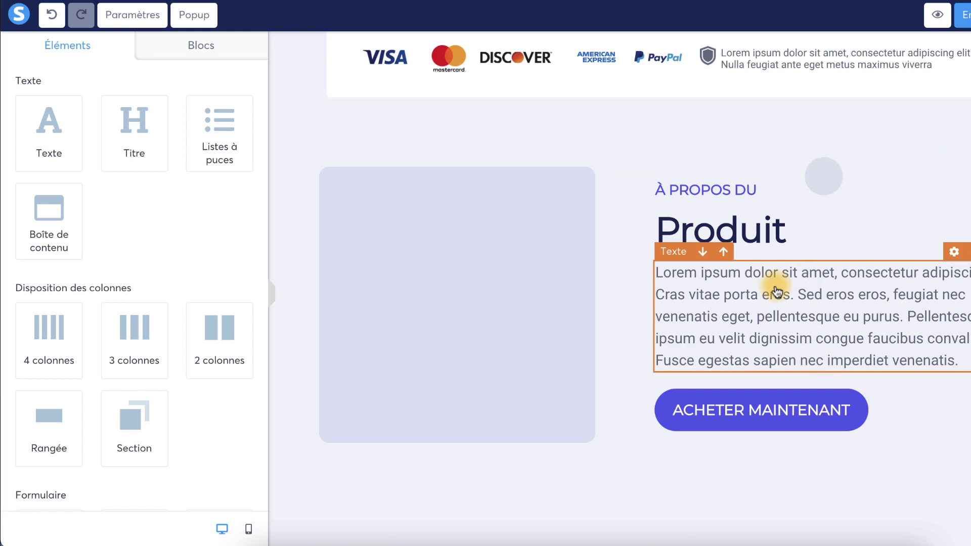
scroll(708, 260, down, 1)
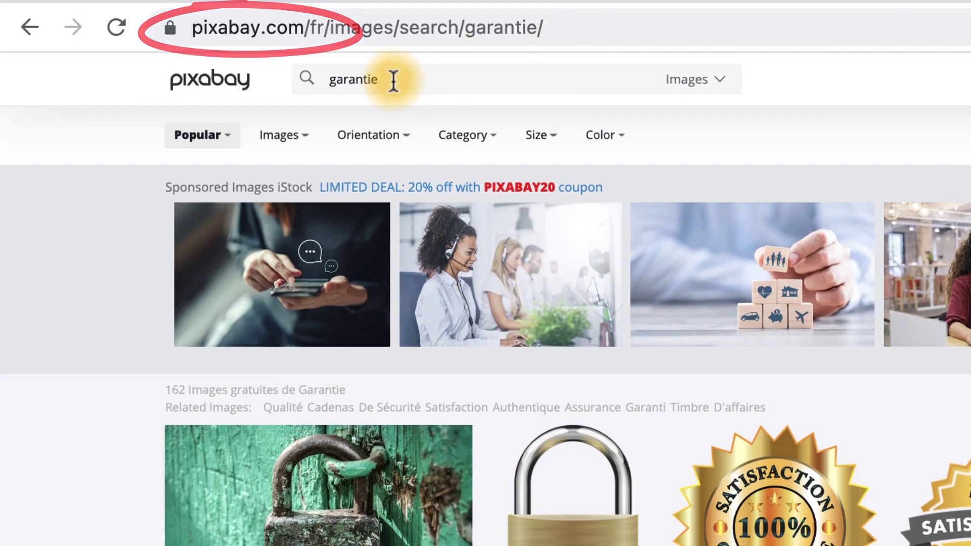
Switch to Pixabay, browse the "garantie" images, open the orange shield and check its licence terms.
drag(397, 80, 306, 81)
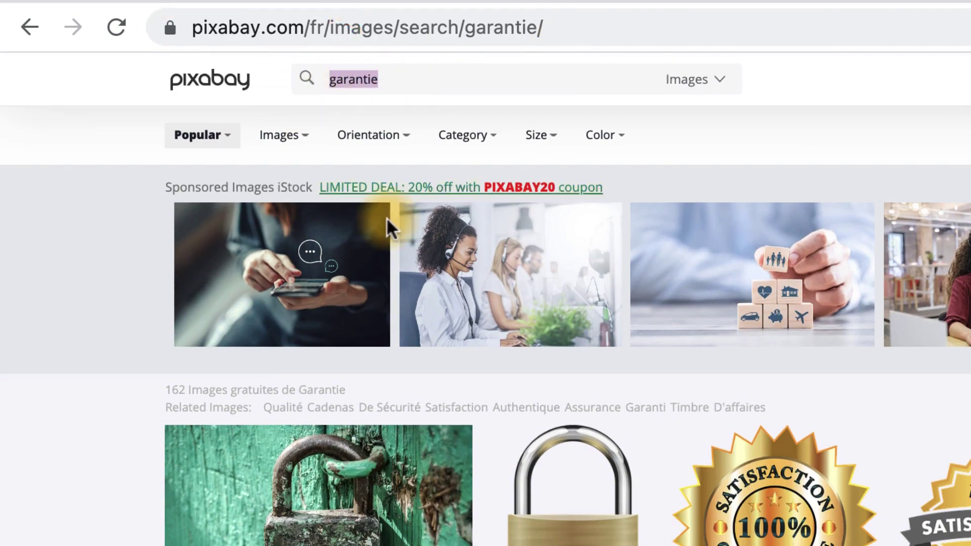
scroll(892, 537, down, 3)
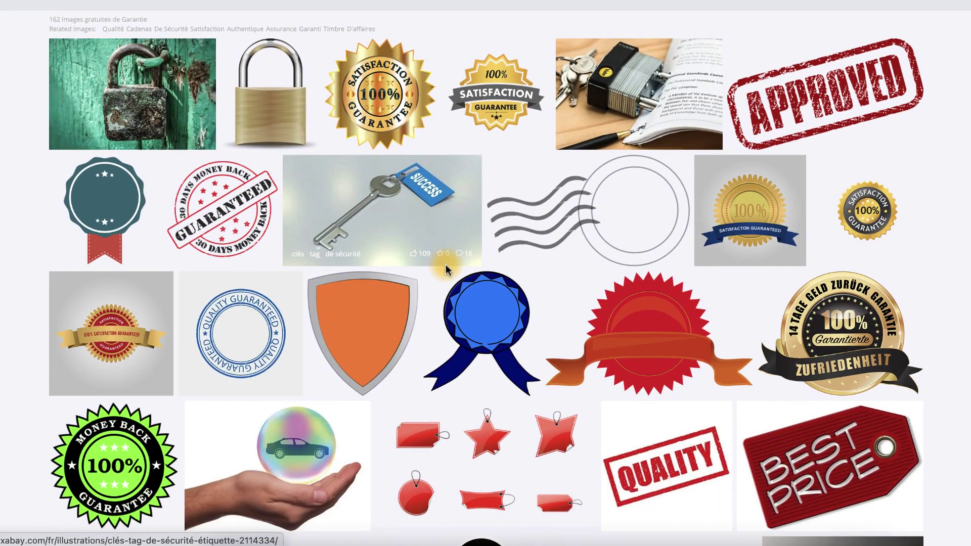
scroll(445, 261, down, 2)
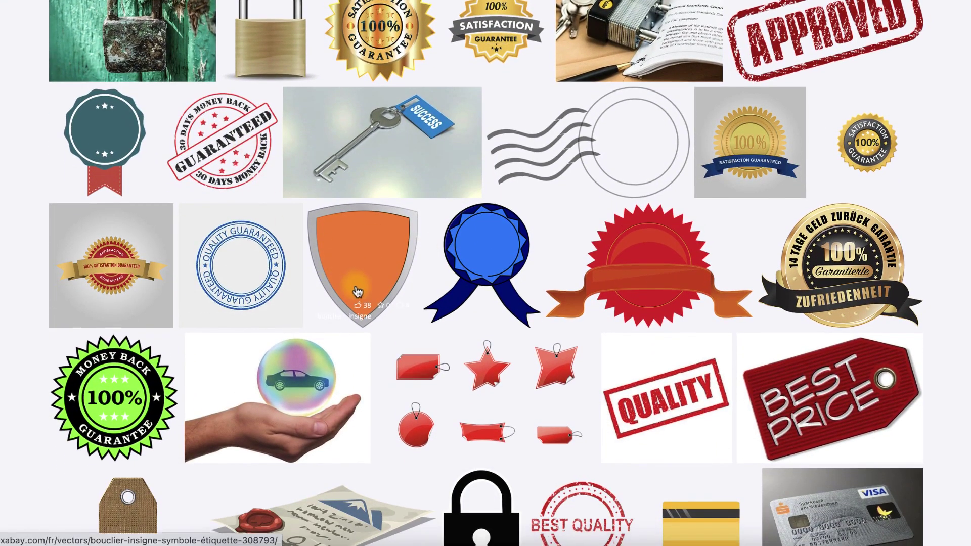
scroll(346, 280, down, 4)
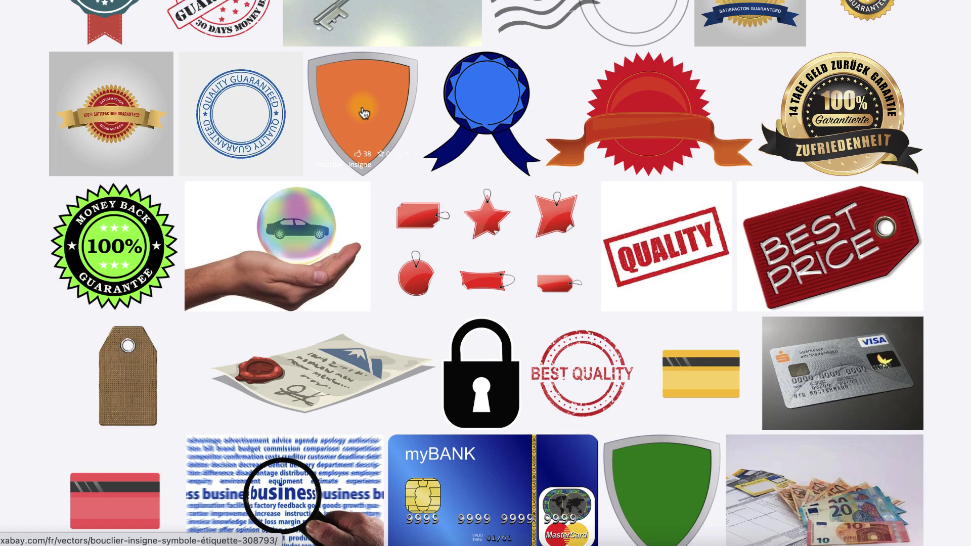
click(363, 112)
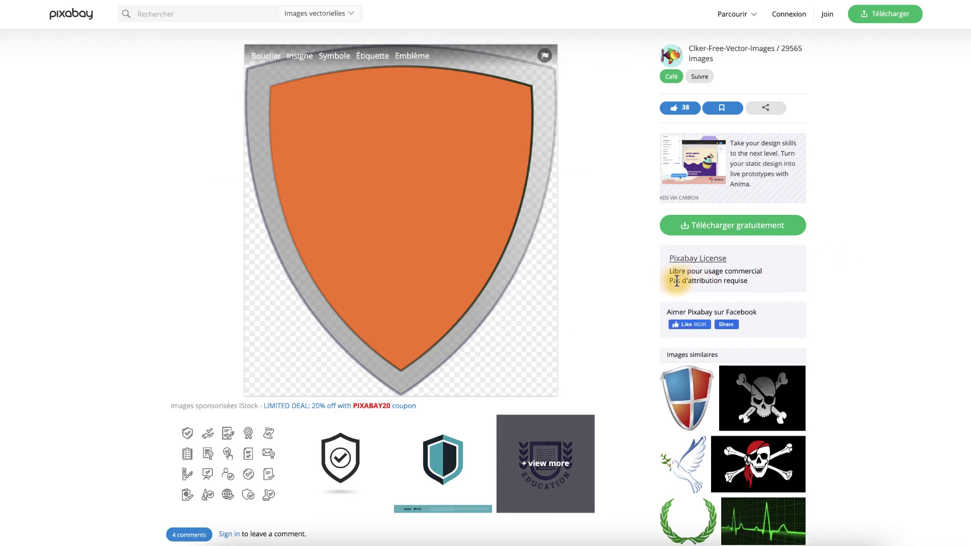
drag(670, 281, 726, 282)
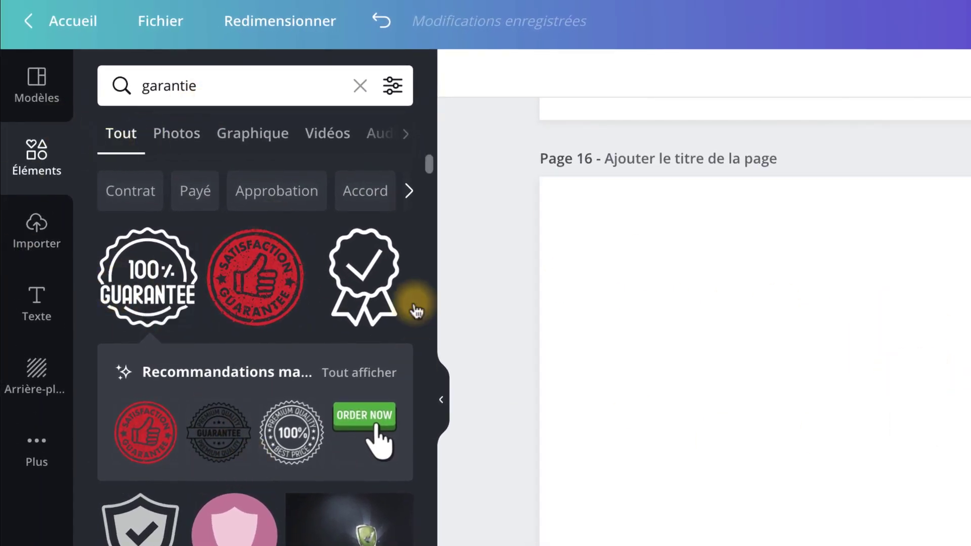
Switch to the Canva design and look over the elements offered for the search "garantie".
click(121, 84)
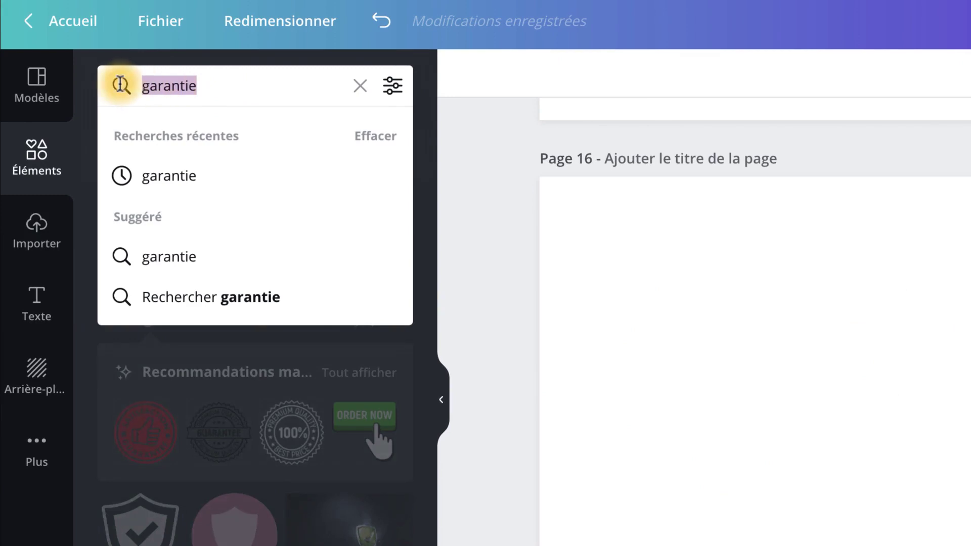
click(457, 135)
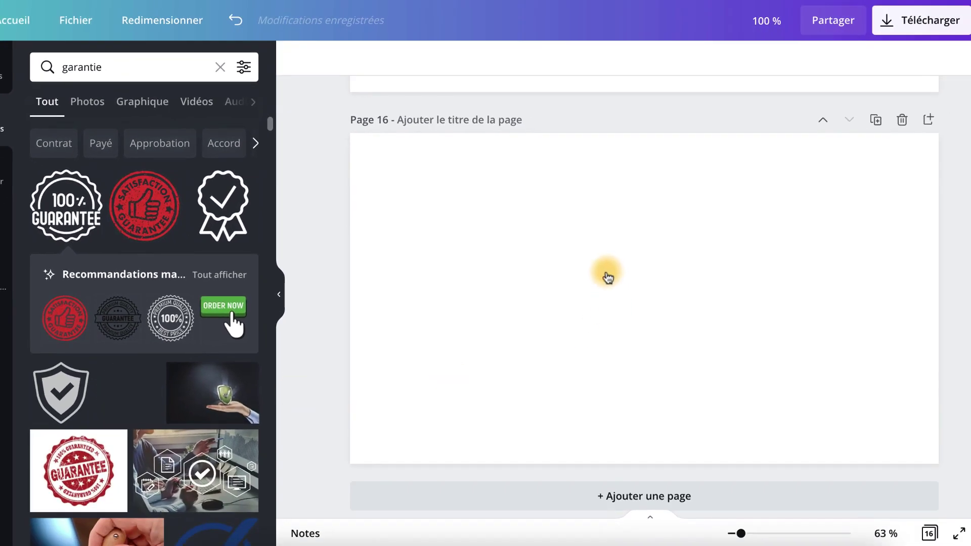
drag(607, 277, 609, 278)
drag(715, 372, 664, 293)
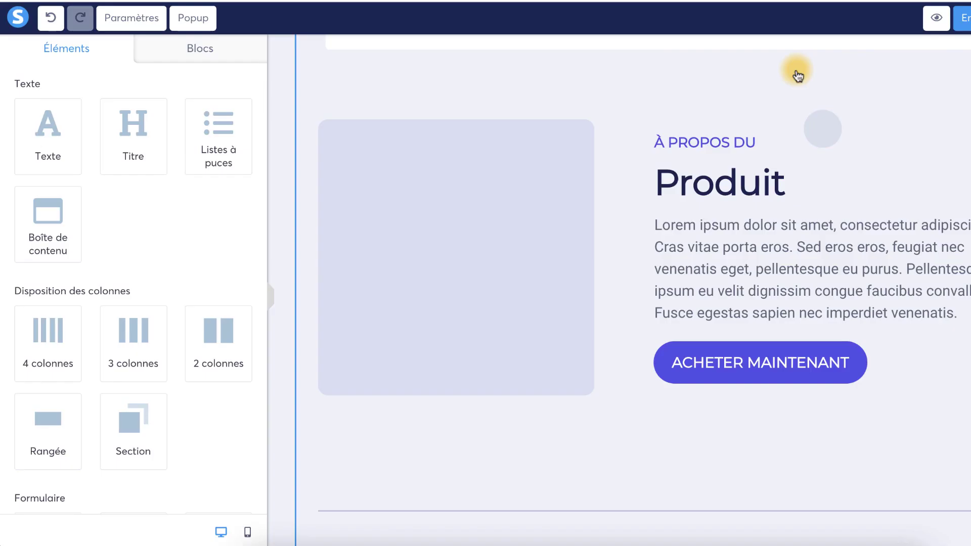
Return to the sales page editor and inspect the settings of the placeholder image beside the product description.
click(439, 211)
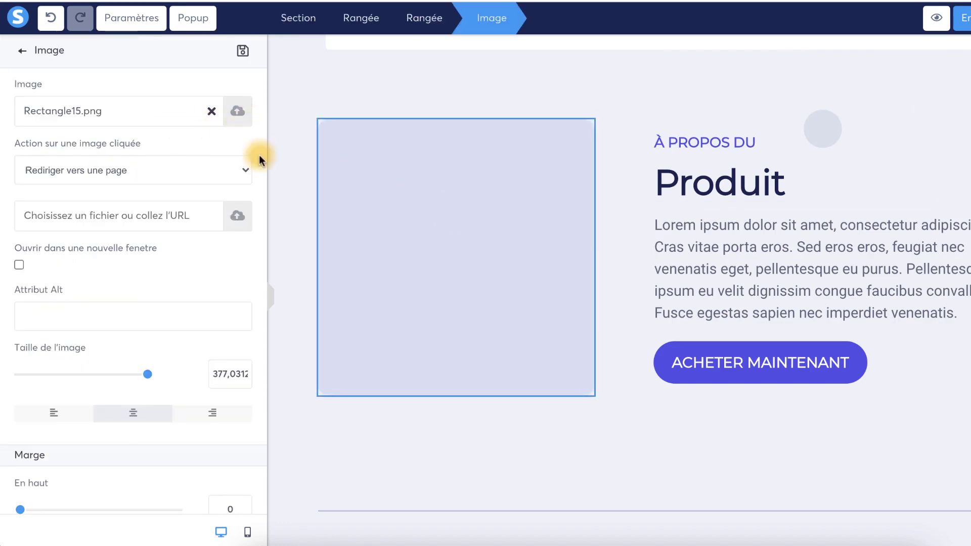
key(Escape)
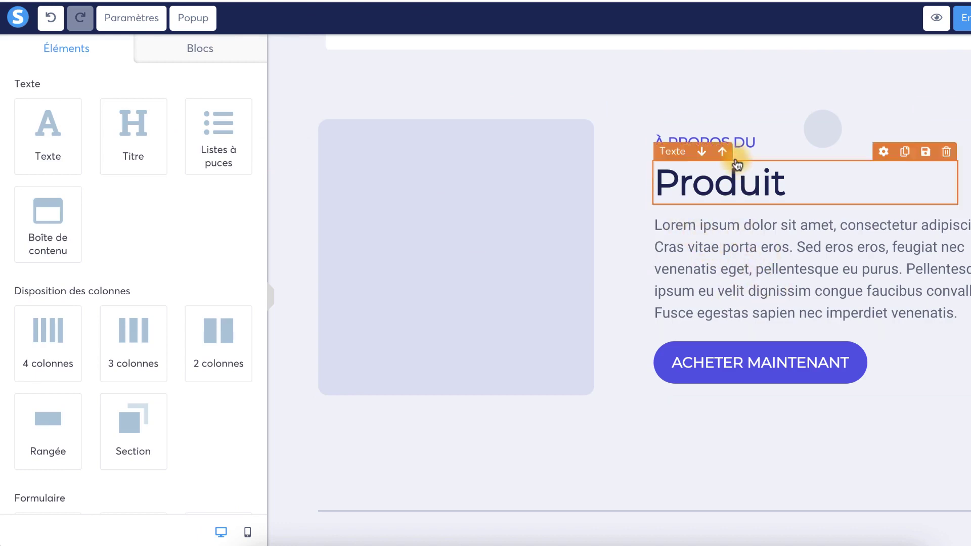
scroll(753, 320, down, 2)
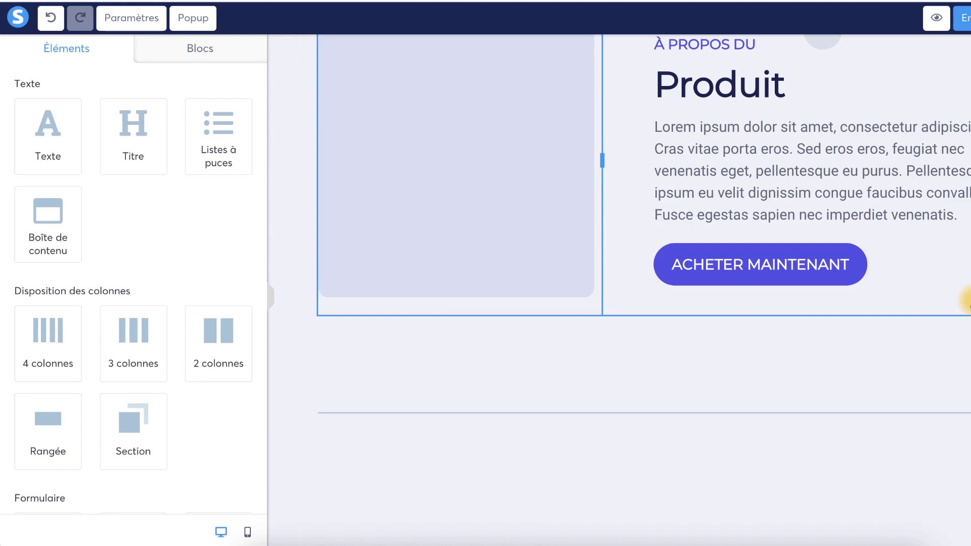
Move the product description row with its placeholder image below the separator line and the Designer row.
scroll(966, 301, up, 2)
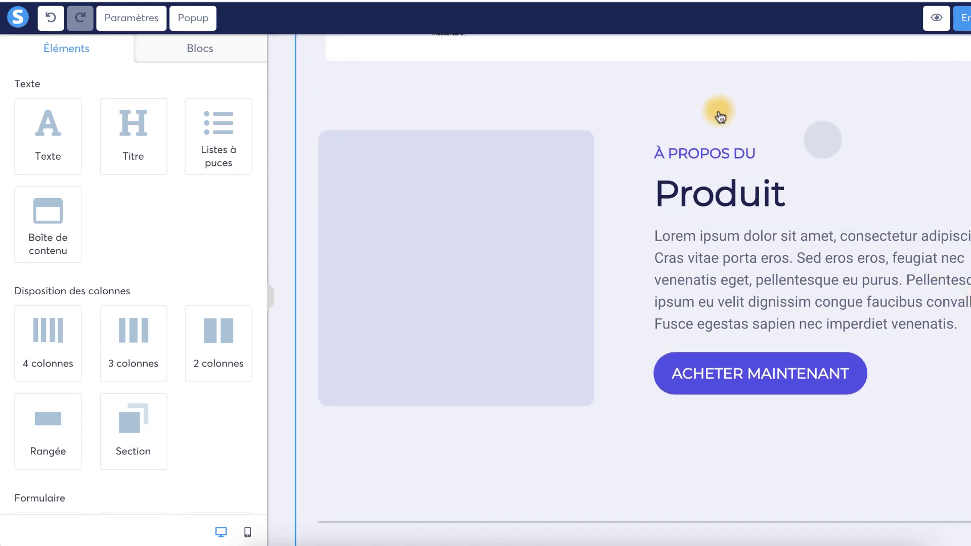
click(575, 125)
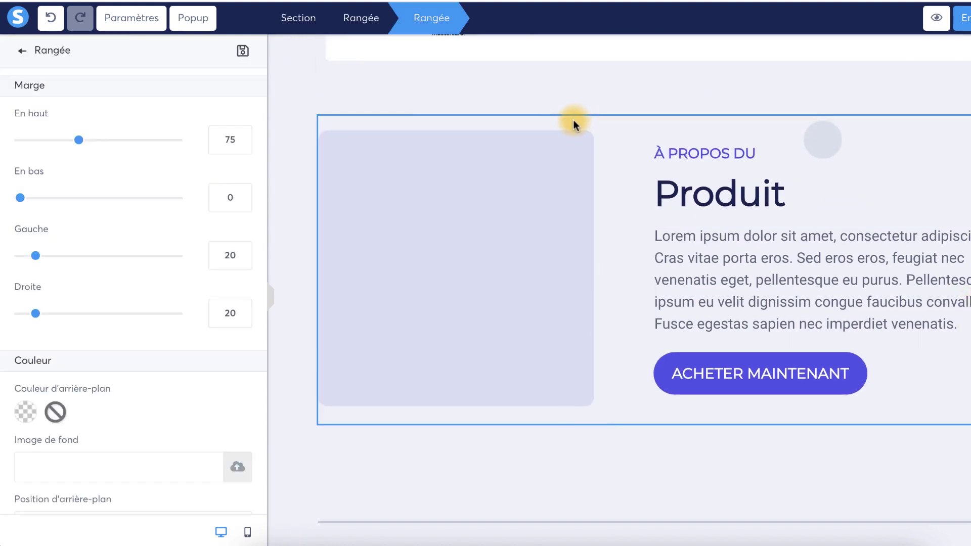
click(967, 152)
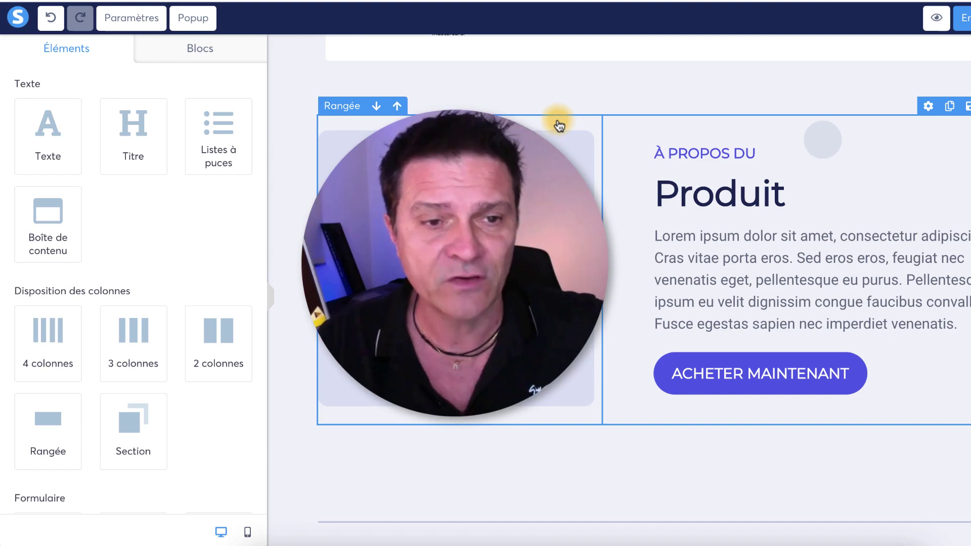
click(376, 106)
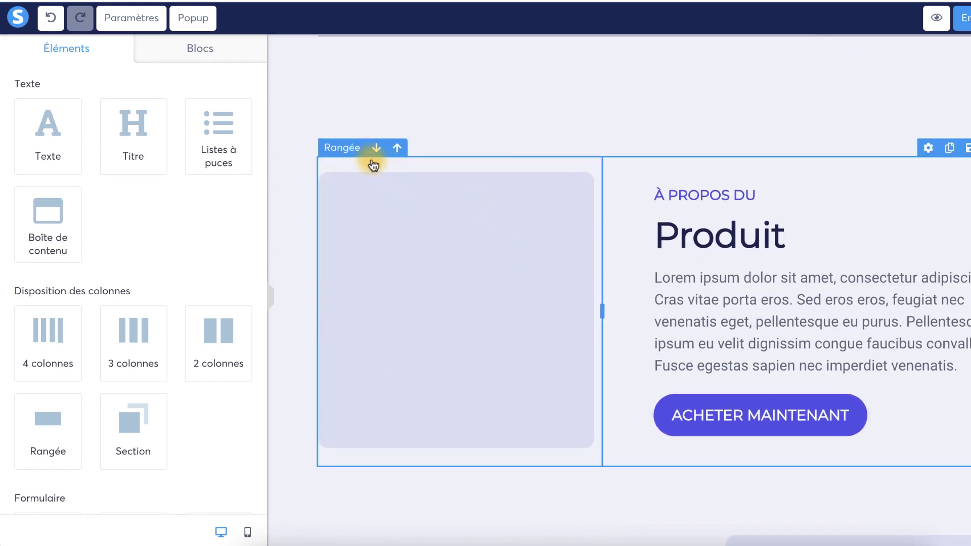
click(376, 149)
scroll(405, 157, down, 4)
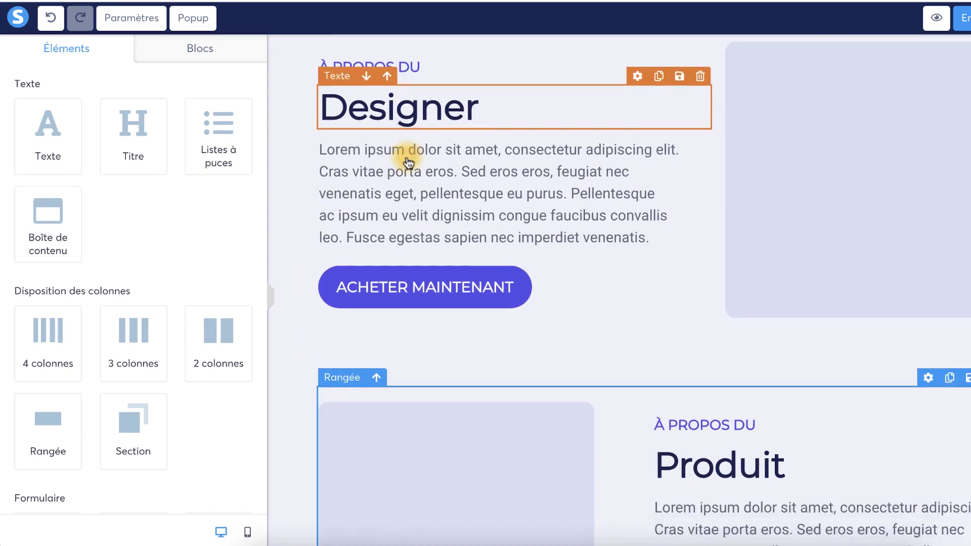
scroll(587, 291, up, 4)
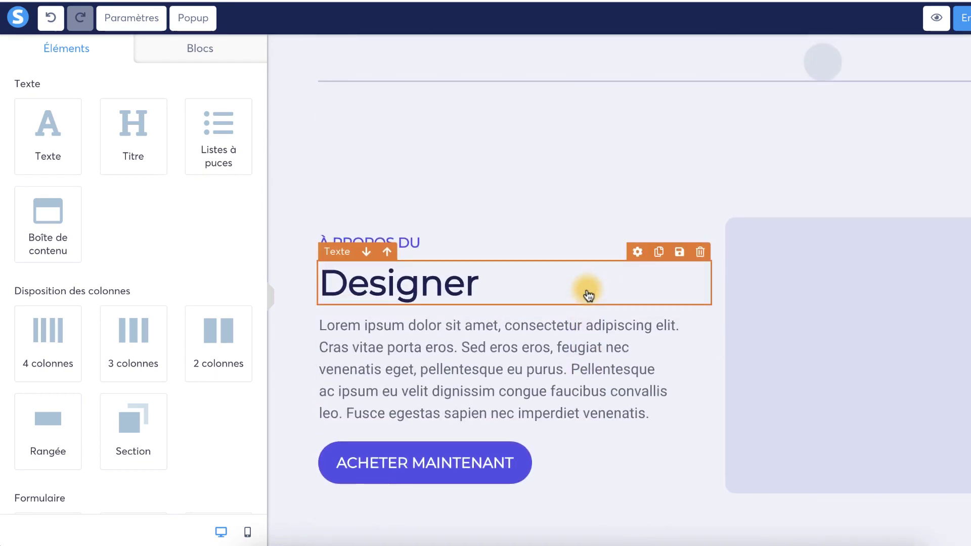
Review the Designer and Produit rows, the customer testimonials, the author presentation and the Tarifs section.
scroll(587, 291, down, 2)
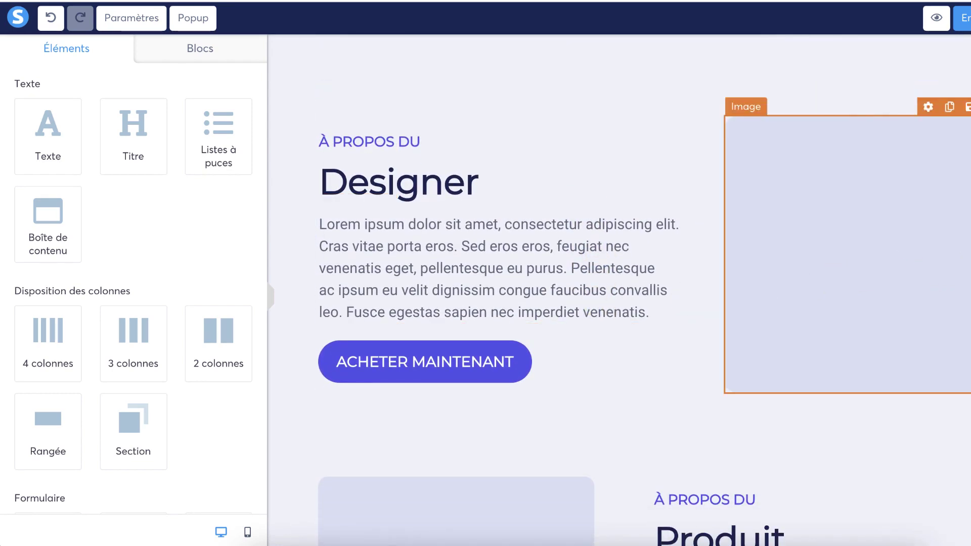
scroll(554, 292, down, 3)
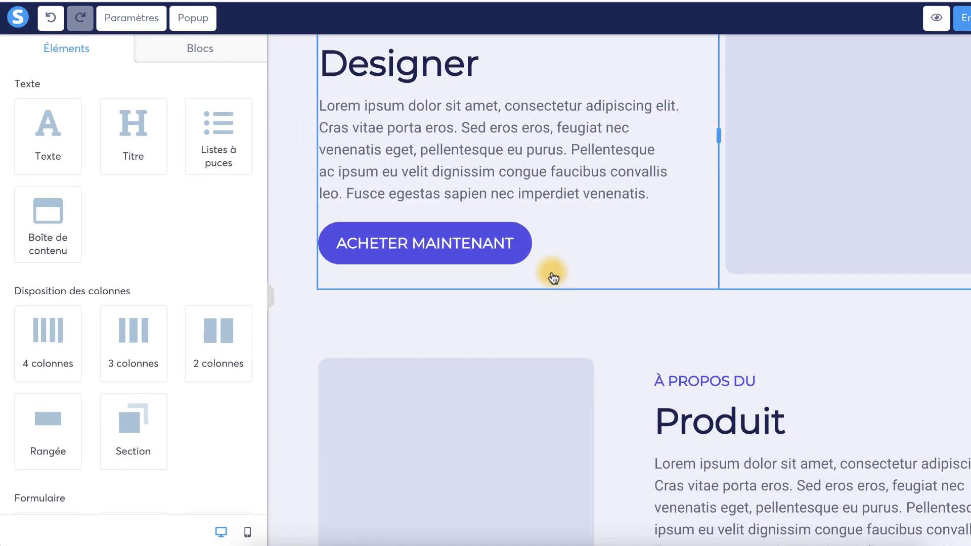
scroll(576, 249, down, 6)
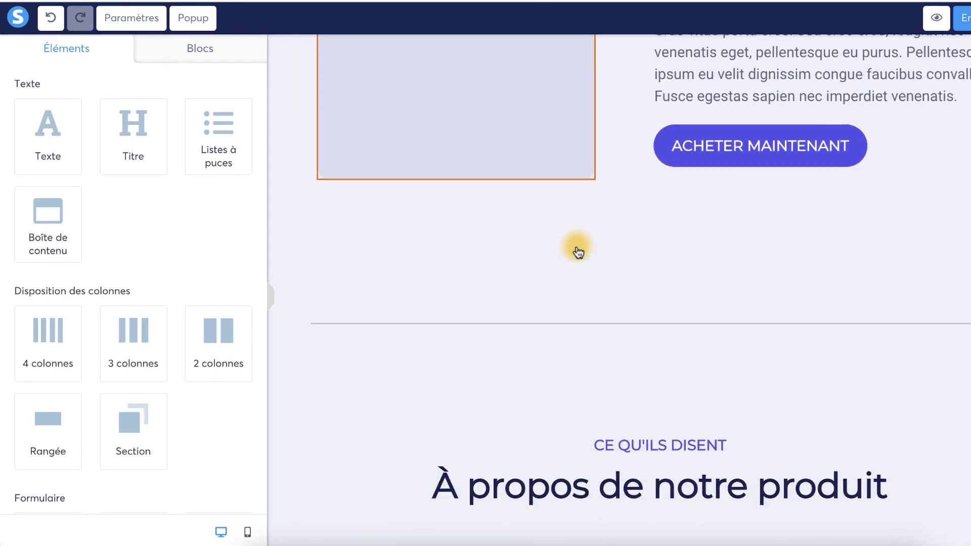
scroll(678, 145, up, 2)
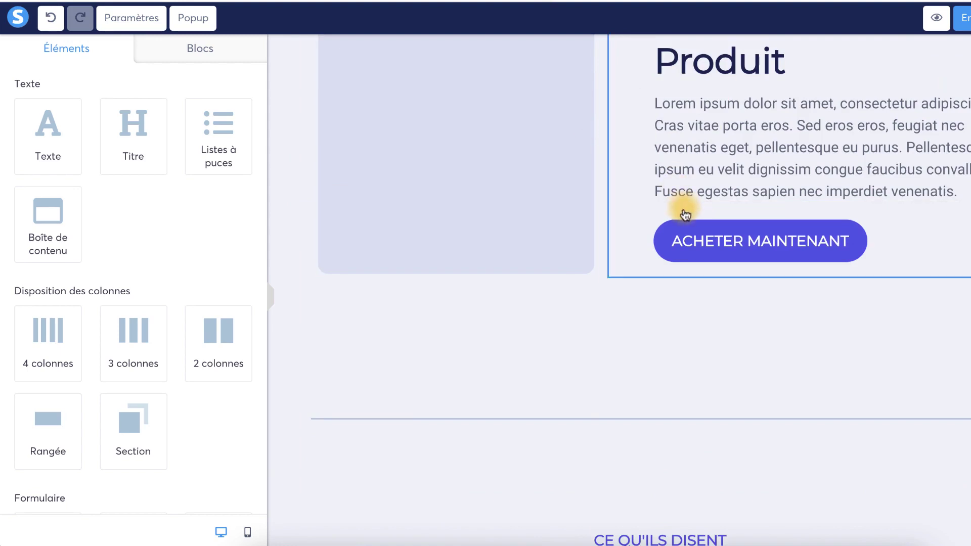
scroll(684, 211, down, 8)
scroll(685, 215, down, 2)
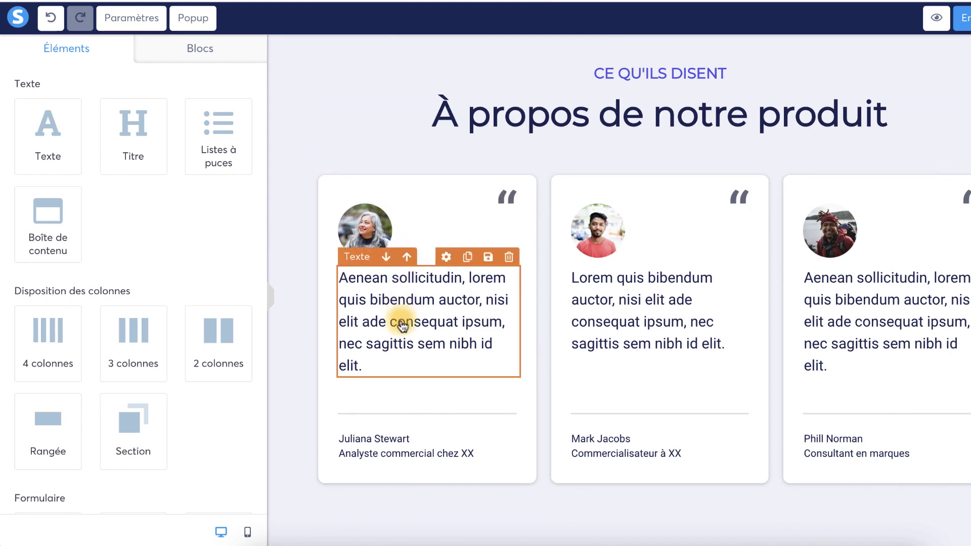
scroll(408, 304, down, 10)
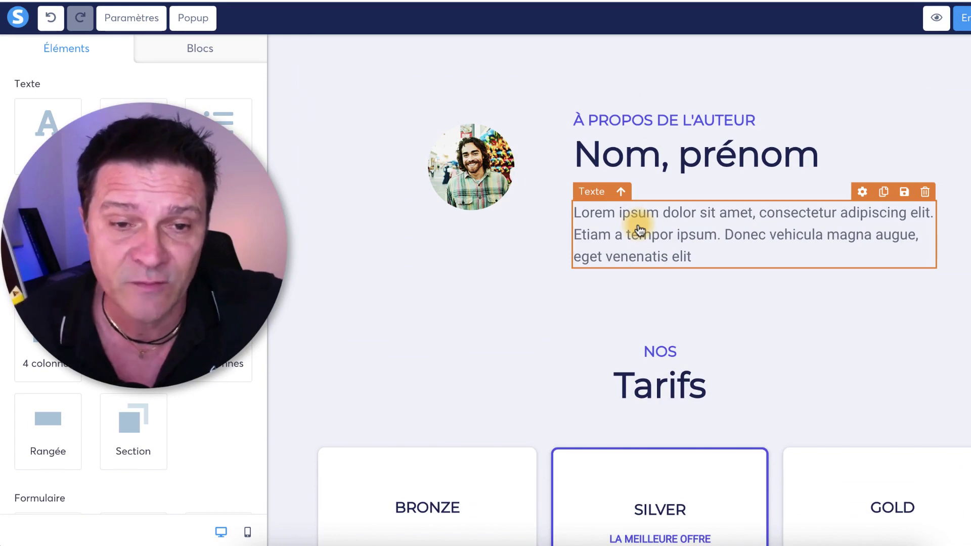
scroll(638, 228, down, 6)
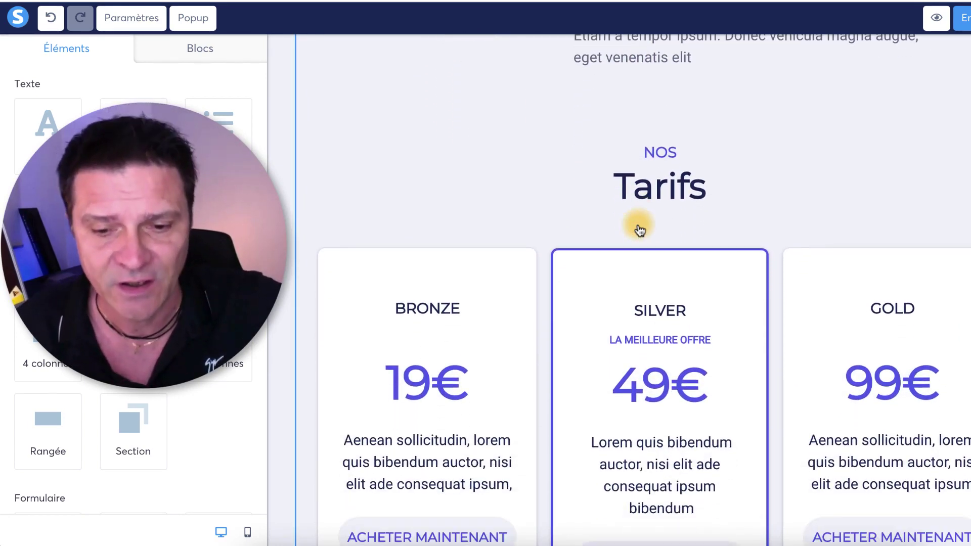
scroll(540, 222, down, 1)
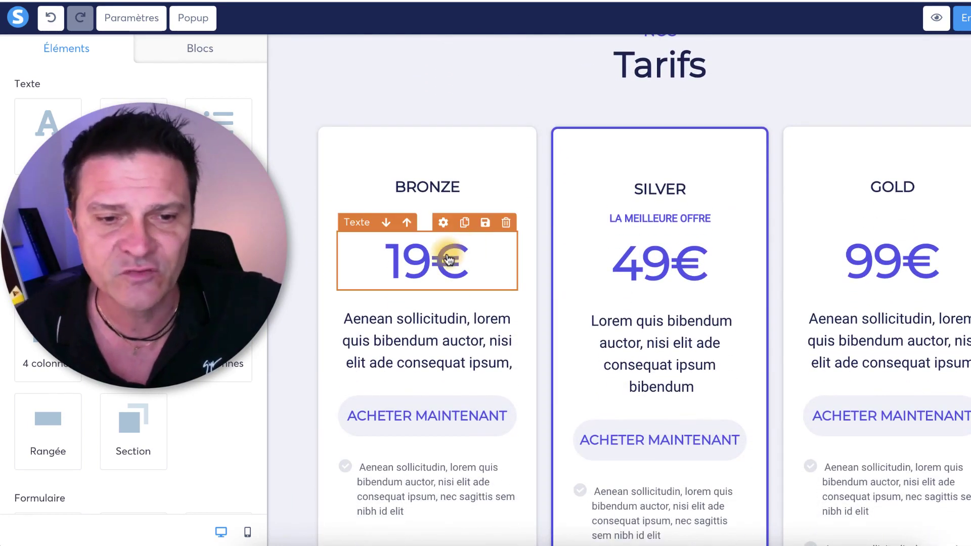
Open the price text of the Bronze plan for editing and select its amount.
scroll(449, 259, down, 2)
click(393, 189)
drag(388, 189, 437, 183)
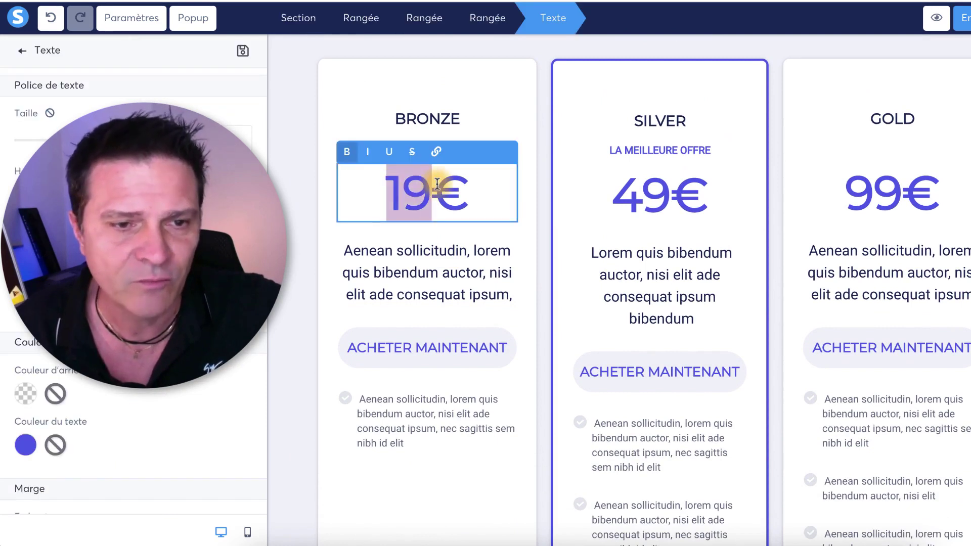
click(463, 188)
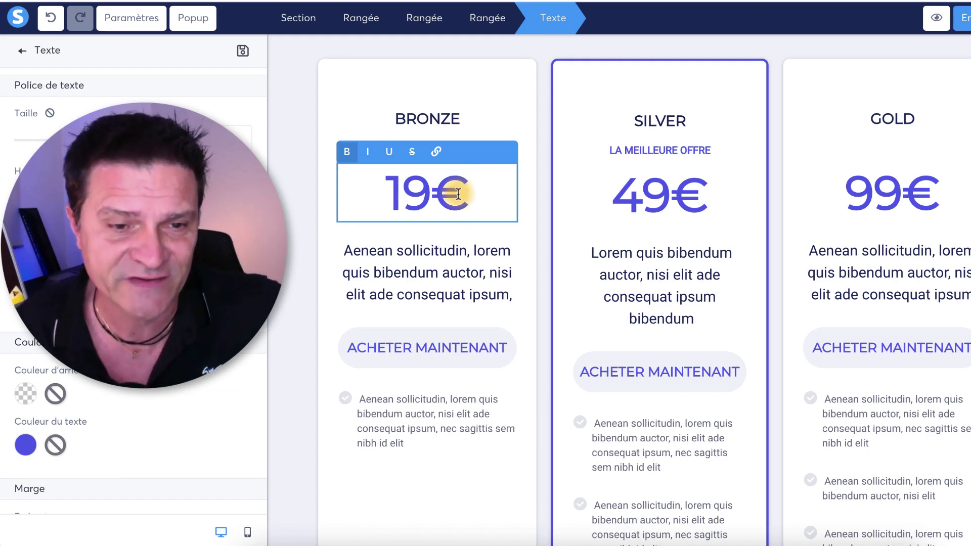
Examine the bullet lists of the Silver plan and open the second one for editing.
scroll(458, 193, down, 5)
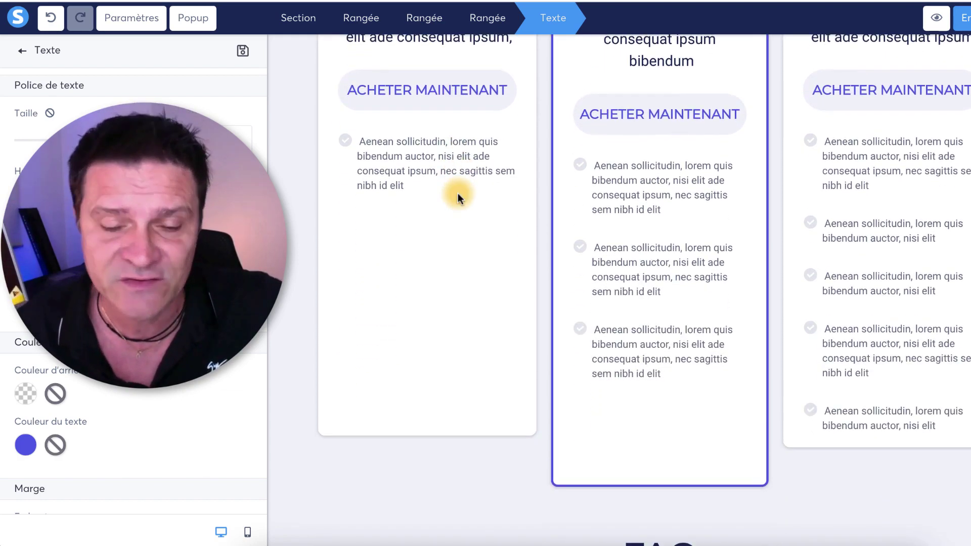
click(657, 173)
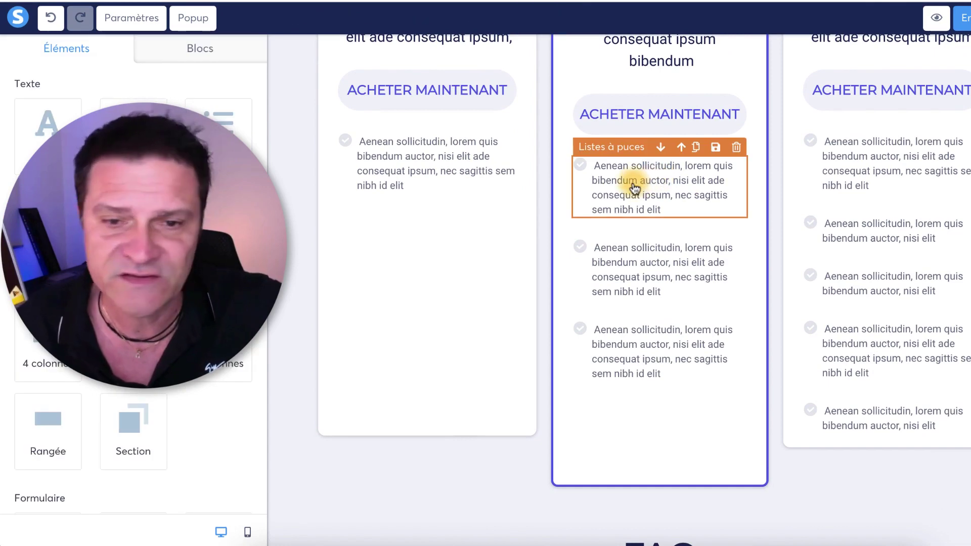
click(629, 184)
click(634, 264)
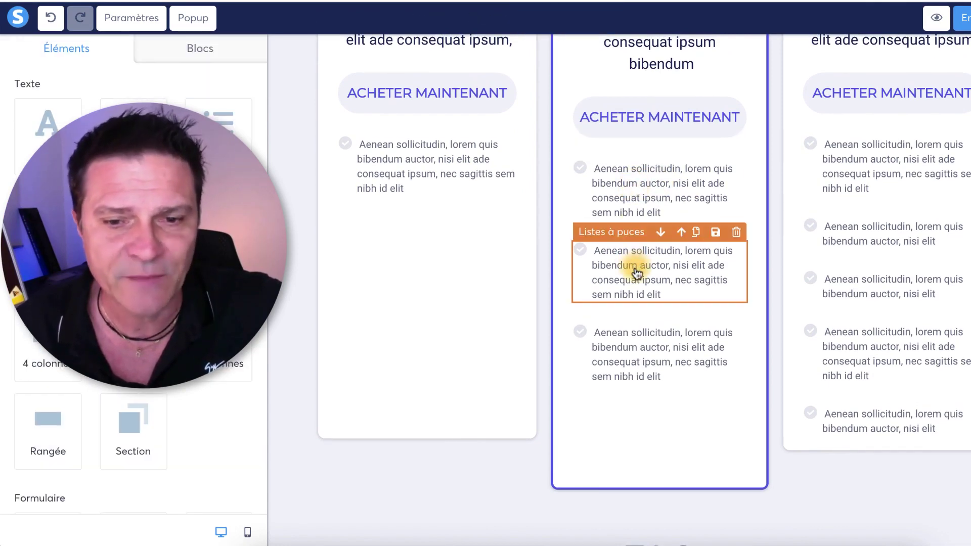
click(636, 273)
click(626, 352)
click(629, 273)
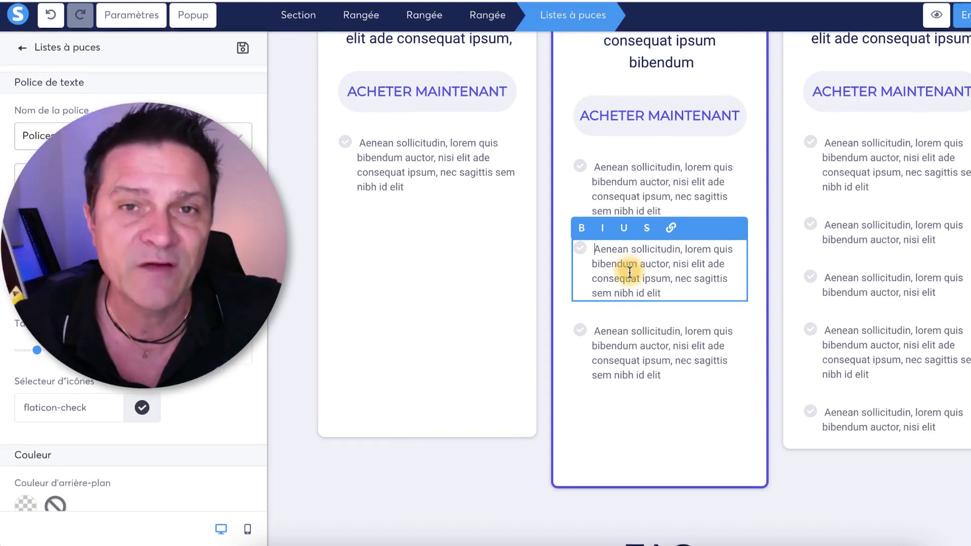
Examine the FAQ questions and the expanded answer, and inspect the image settings of that question's arrow.
scroll(630, 273, down, 5)
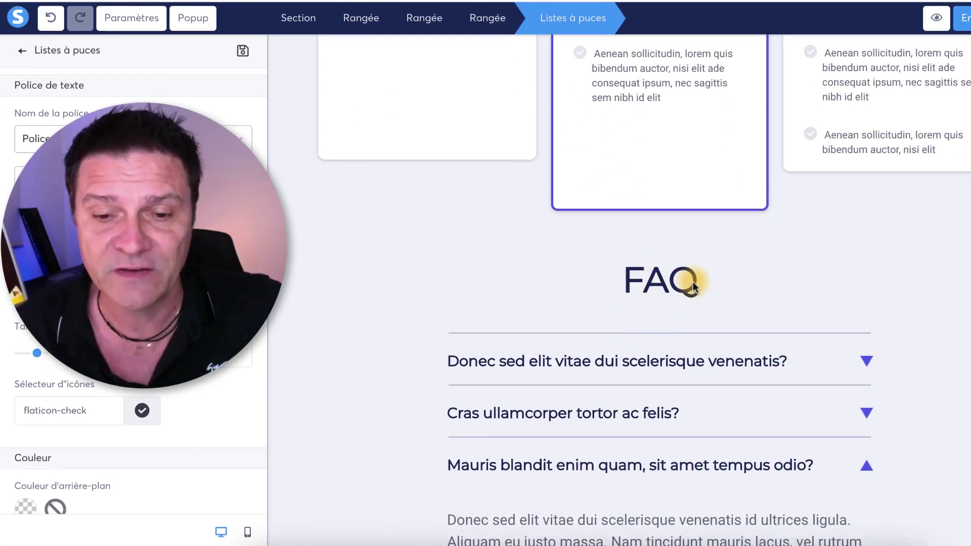
click(865, 360)
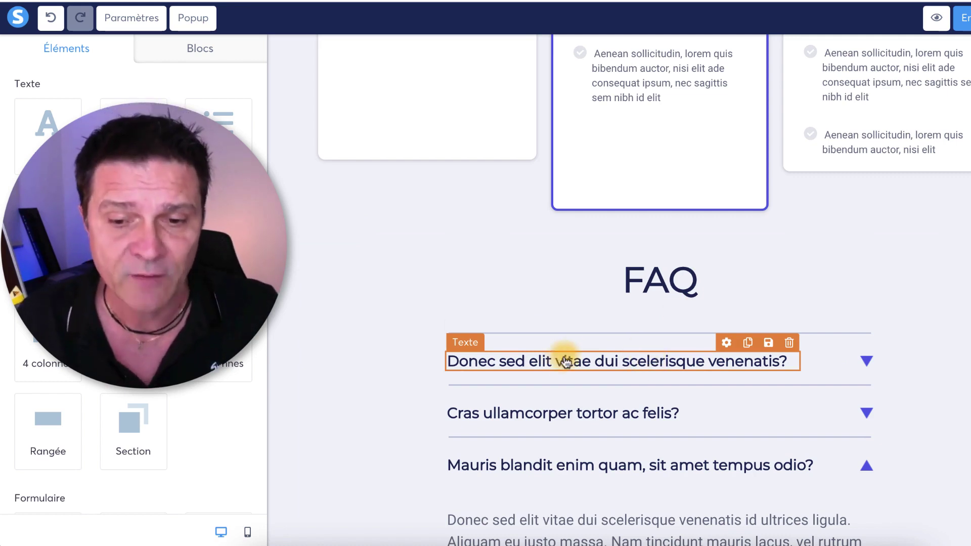
scroll(576, 426, down, 3)
scroll(577, 427, down, 1)
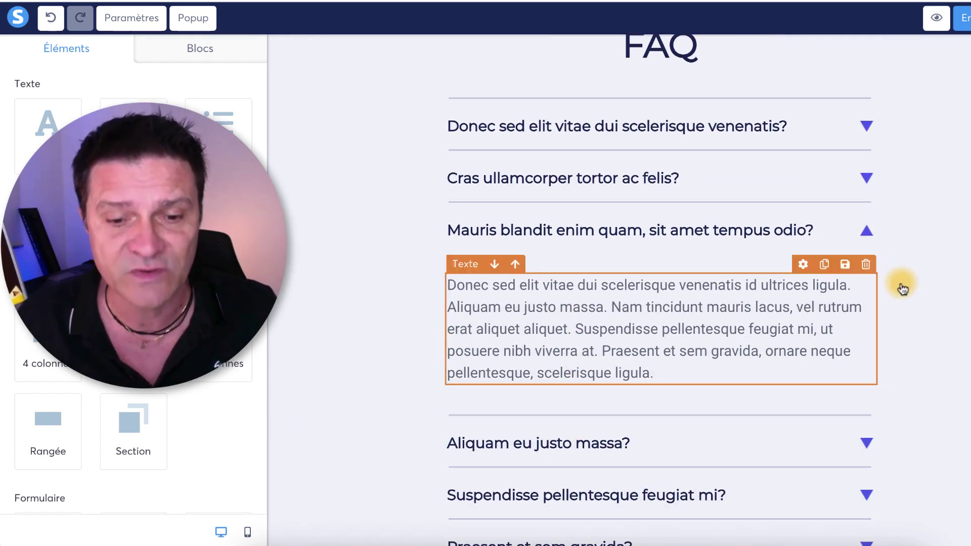
click(867, 231)
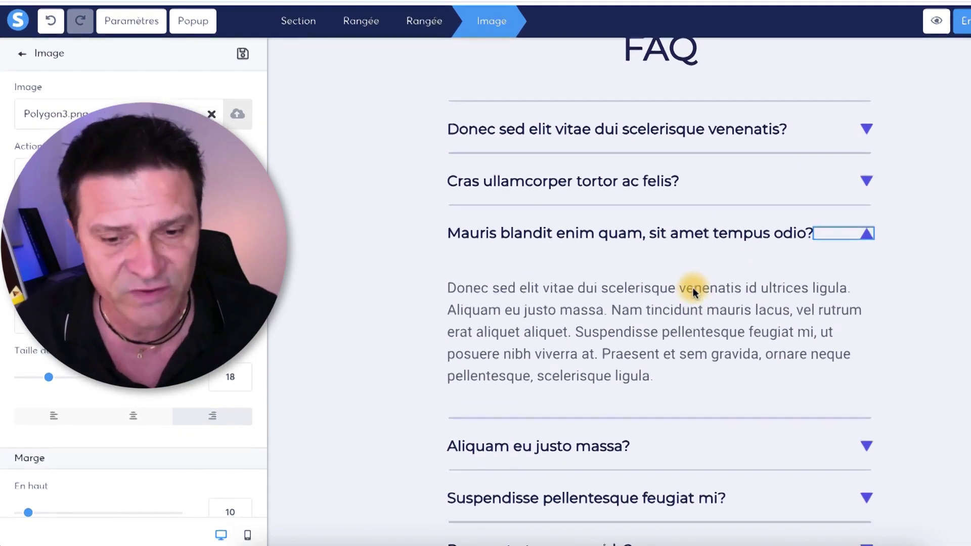
click(692, 286)
Review the closing call-to-action banner and the footer of the sales page.
scroll(785, 288, down, 10)
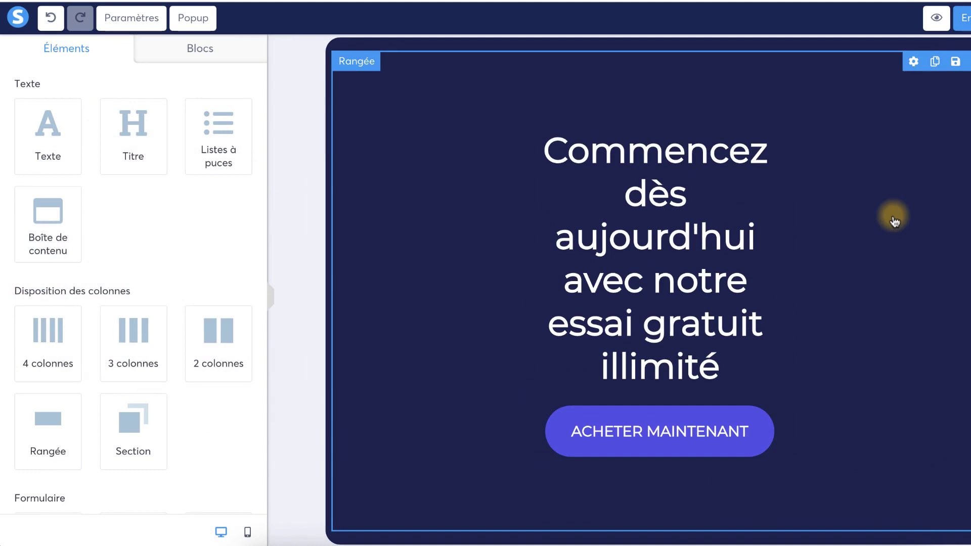
scroll(894, 221, down, 6)
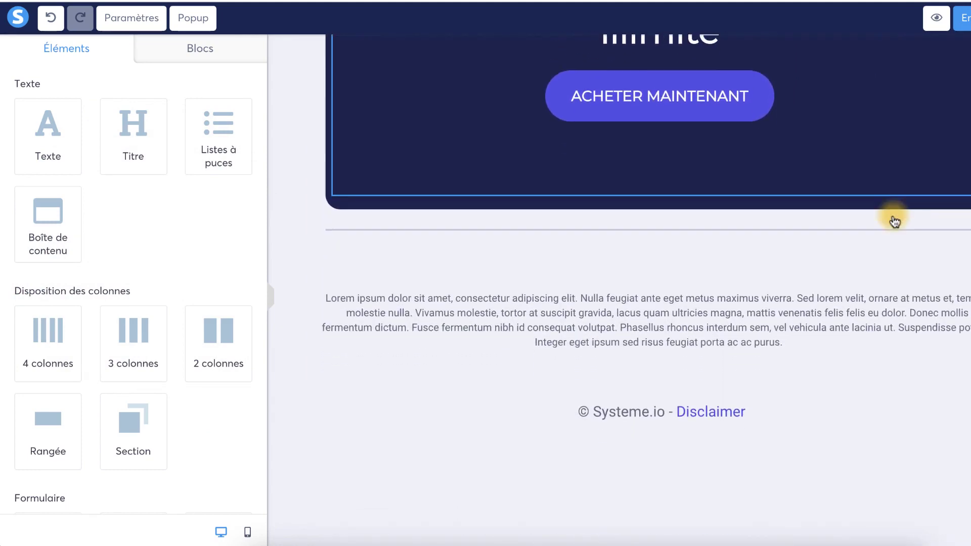
scroll(894, 221, up, 3)
scroll(894, 221, up, 9)
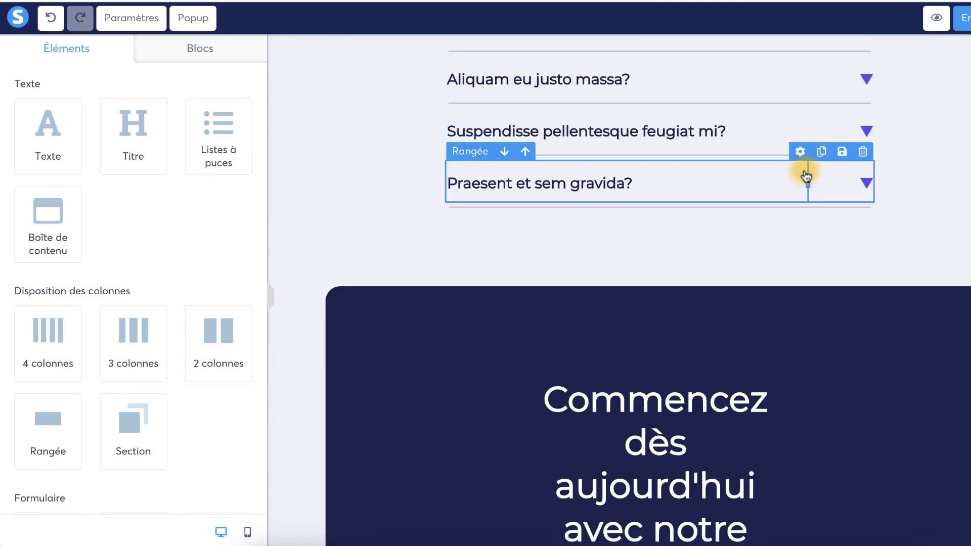
Look over the Bronze, Silver and Gold pricing cards again and return to the FAQ section.
scroll(806, 177, up, 8)
scroll(805, 180, up, 12)
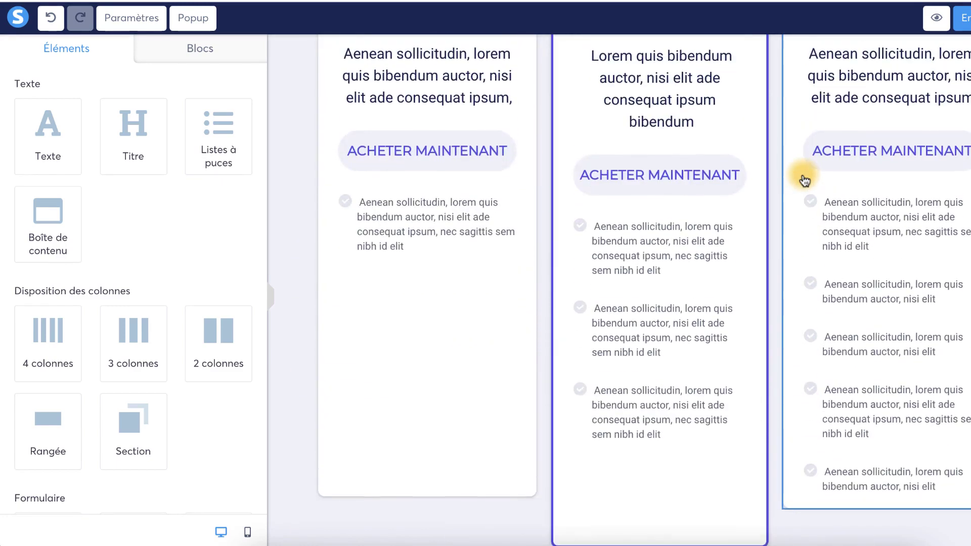
scroll(805, 181, up, 5)
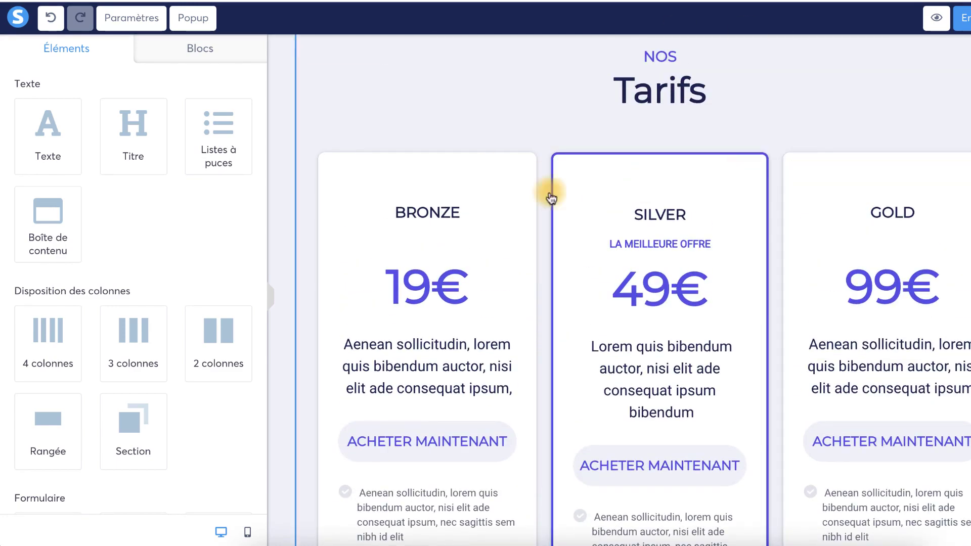
scroll(760, 96, up, 1)
scroll(795, 410, down, 10)
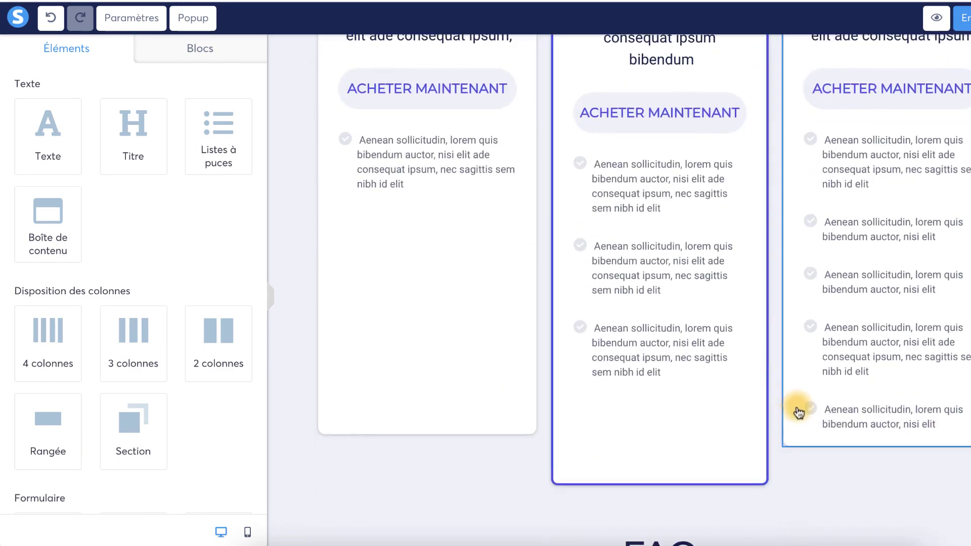
scroll(769, 418, up, 6)
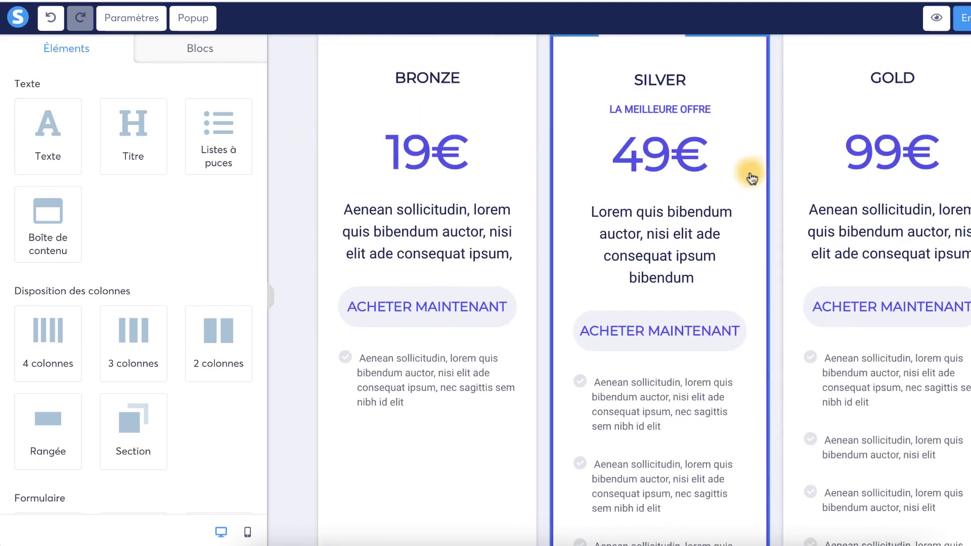
scroll(751, 174, up, 4)
scroll(751, 192, down, 10)
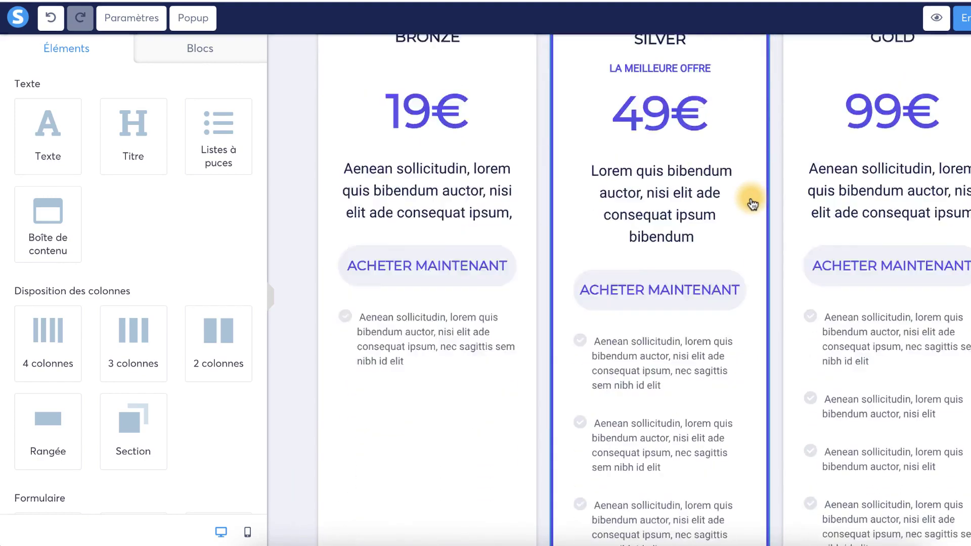
scroll(393, 290, down, 3)
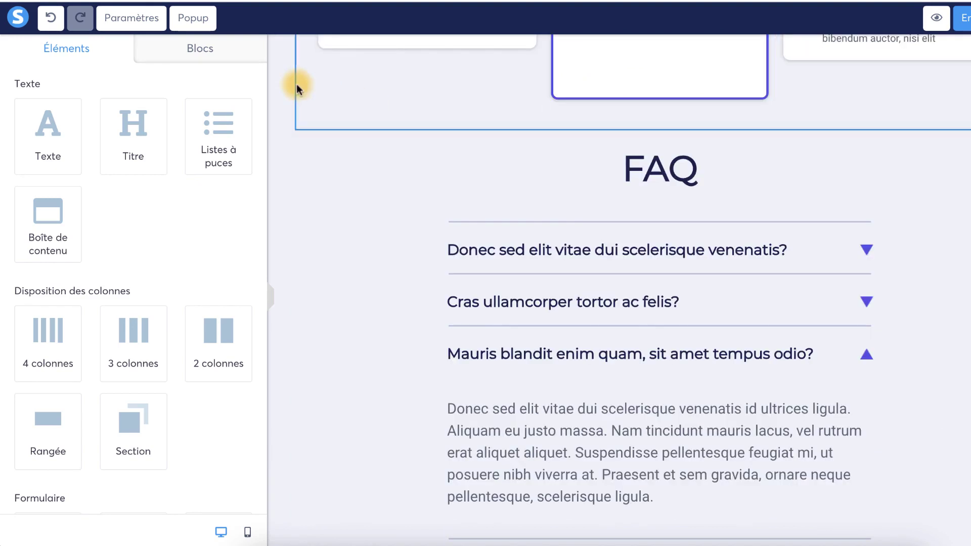
Browse the ready-made section blocks in the Fonctionnalités category.
click(215, 55)
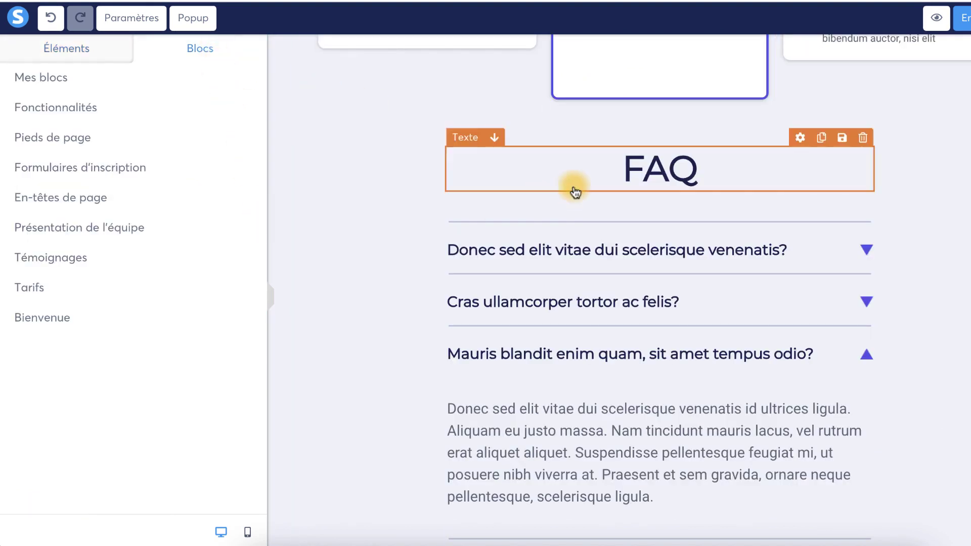
click(89, 112)
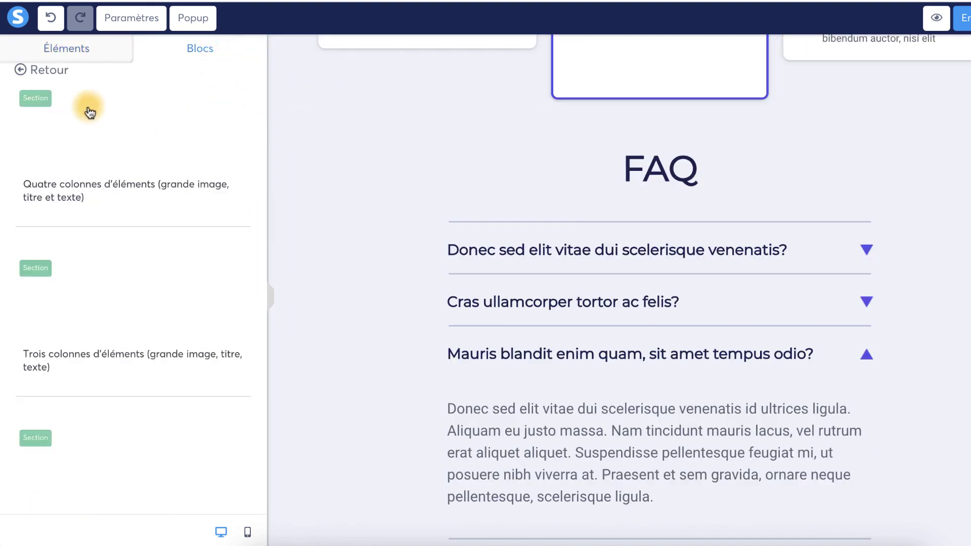
click(96, 79)
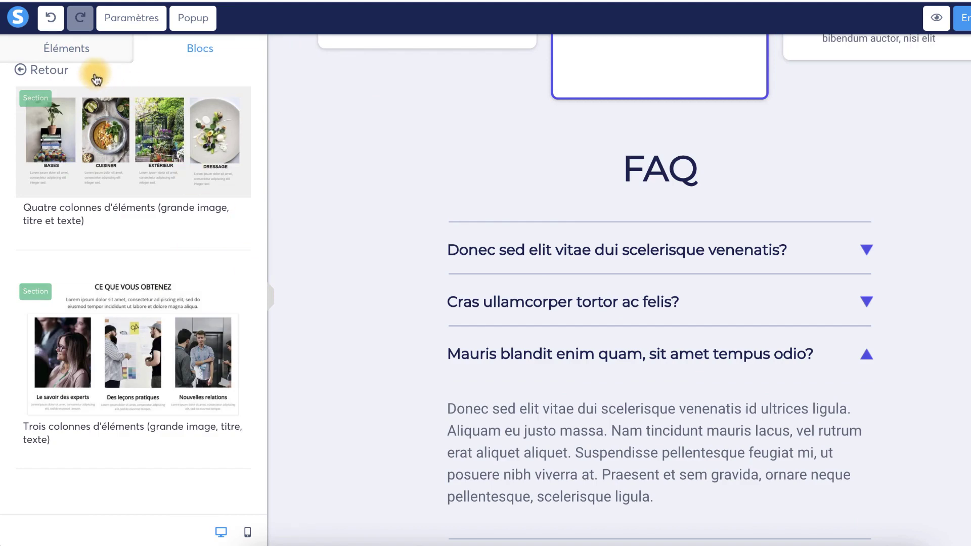
drag(87, 104, 610, 193)
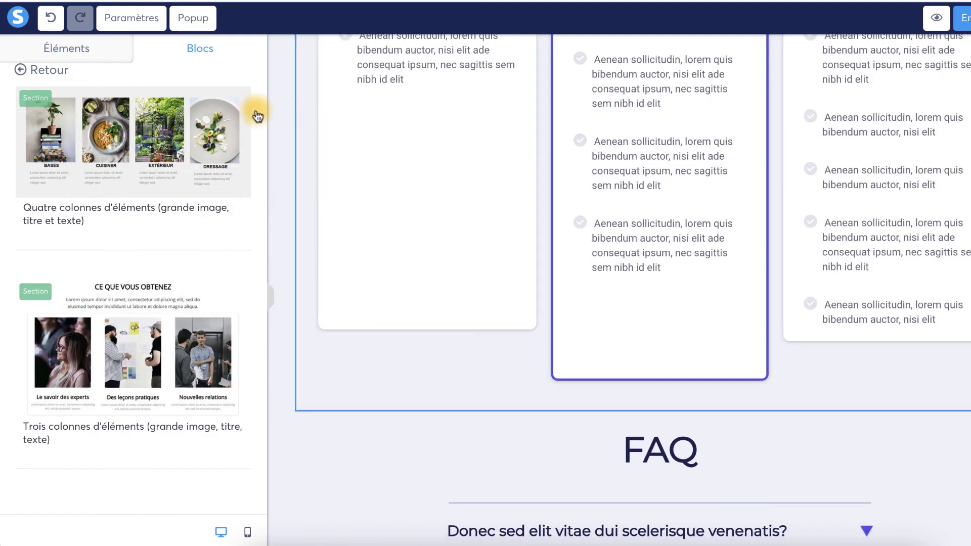
drag(89, 100, 142, 52)
scroll(95, 310, down, 15)
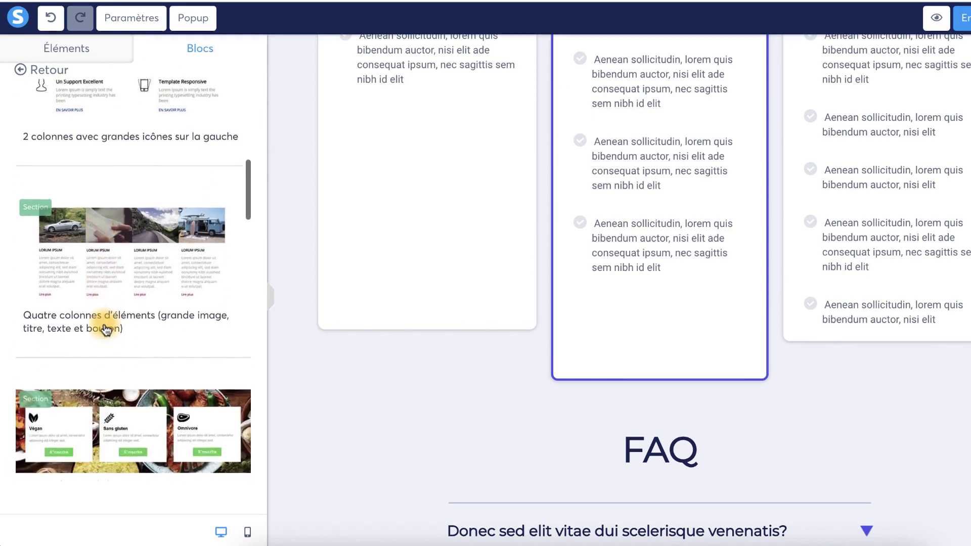
scroll(106, 329, down, 15)
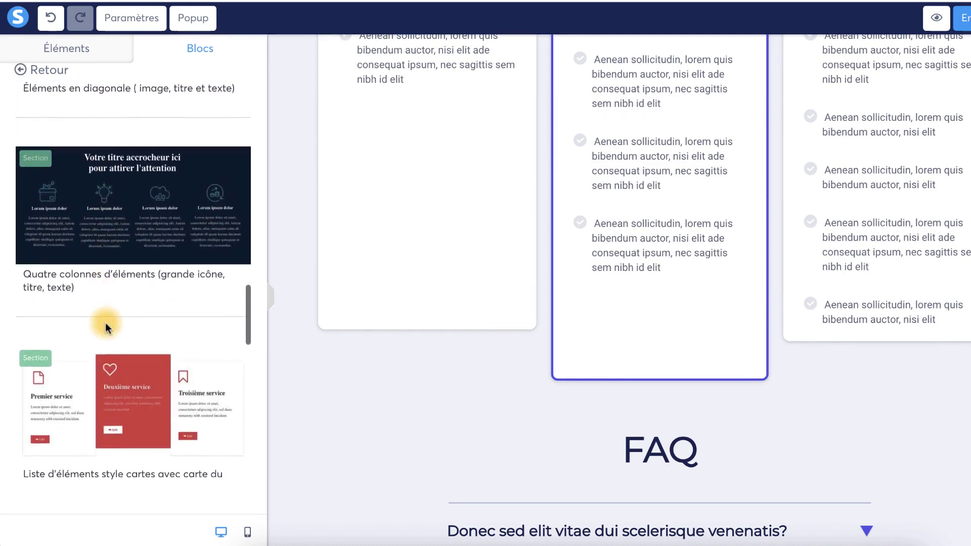
scroll(107, 329, down, 2)
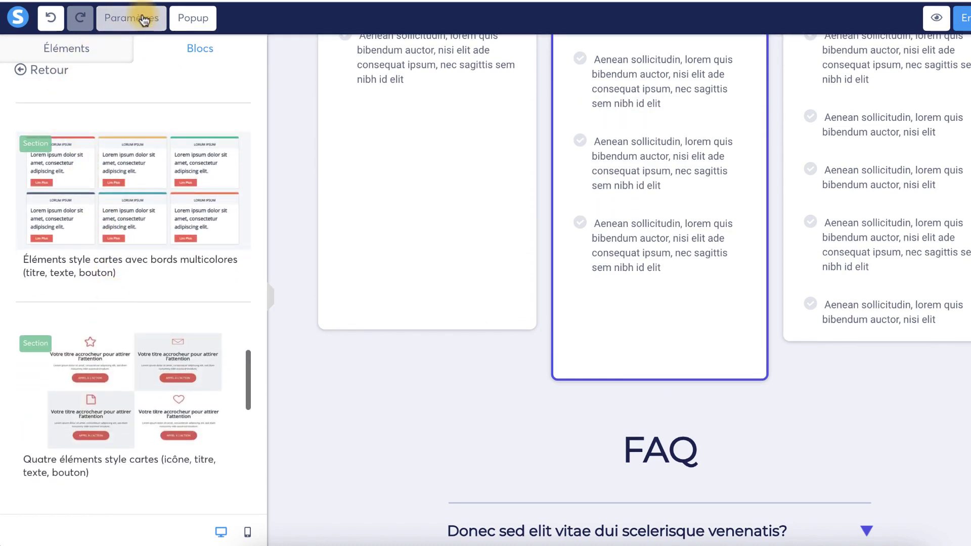
Add an email sign-up popup to the sales page and close the popup view.
click(202, 20)
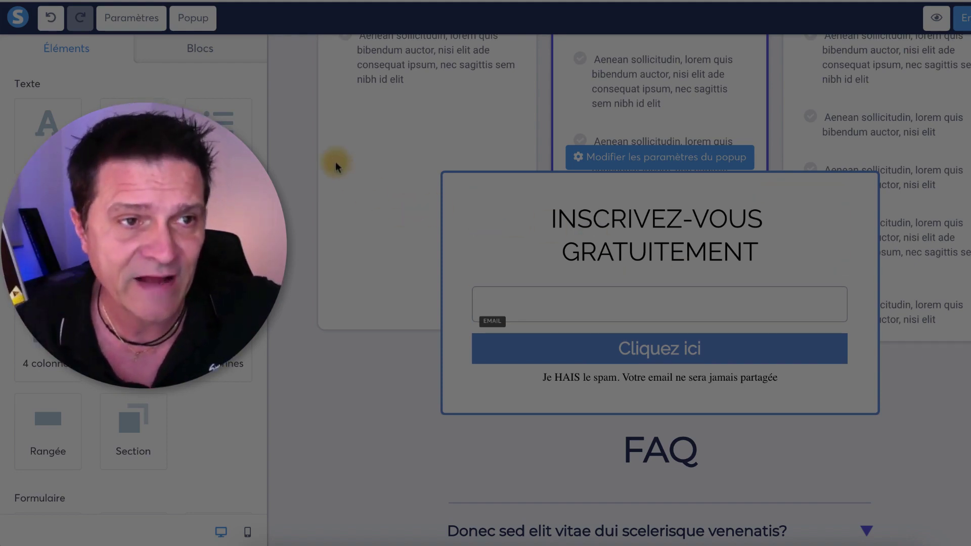
click(298, 150)
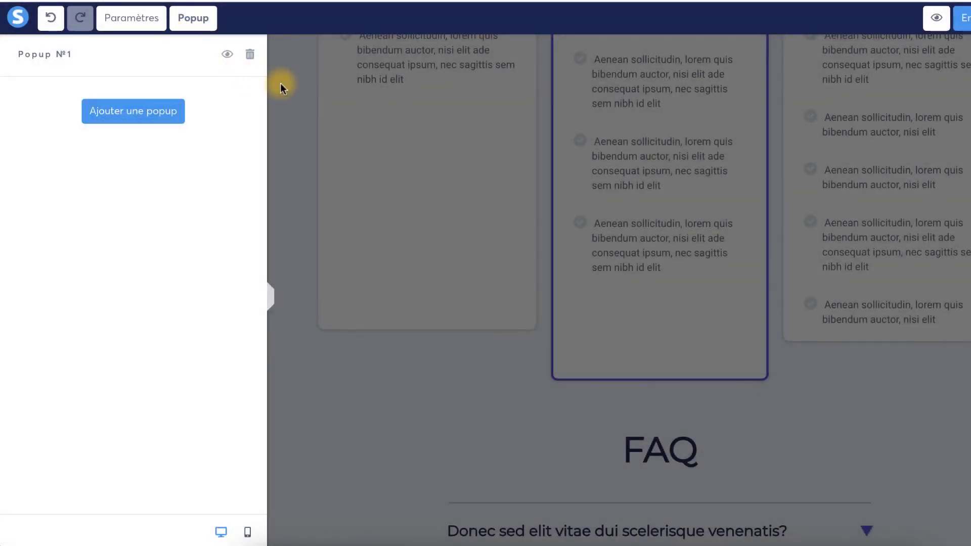
click(280, 83)
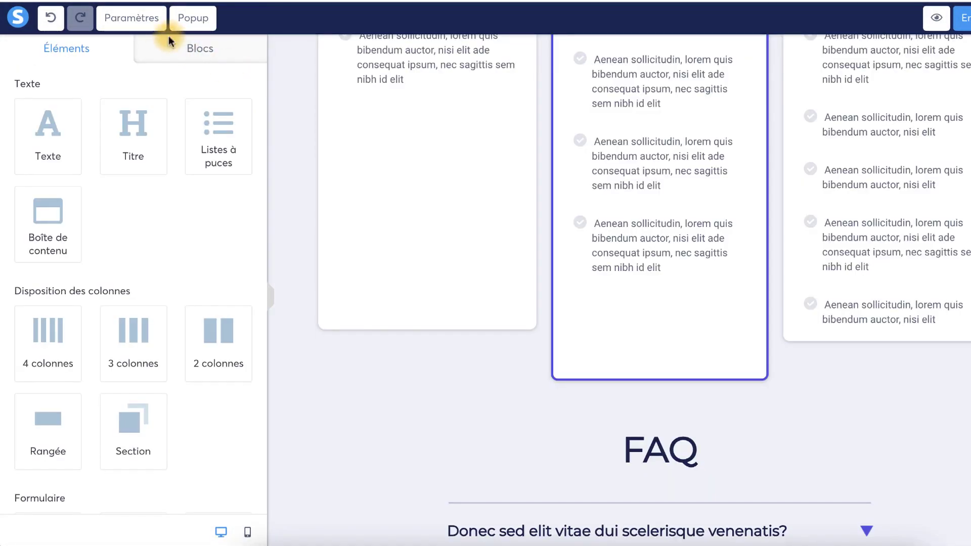
Review the page settings for default font, colours, language, background, SEO, tracking codes and affiliation, and close them.
click(133, 20)
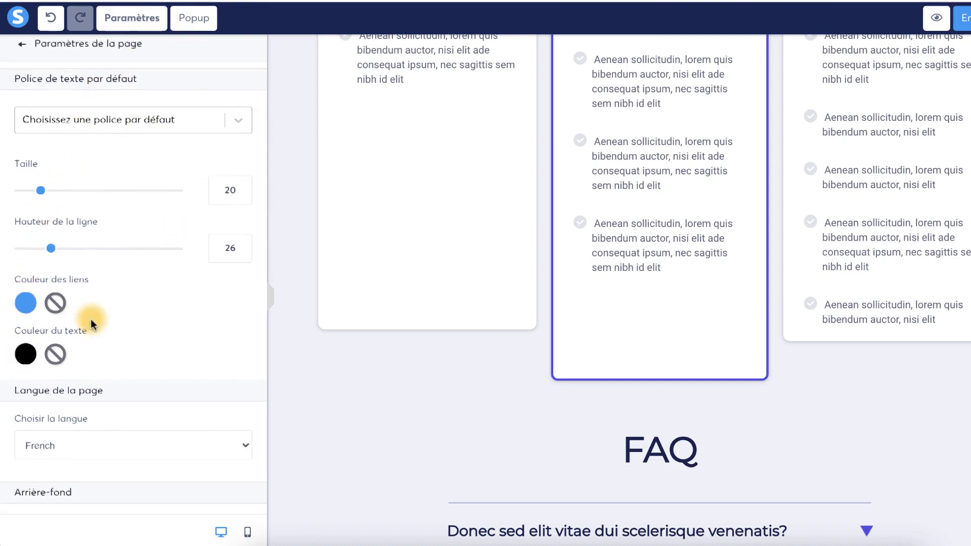
scroll(90, 319, down, 5)
scroll(93, 311, up, 5)
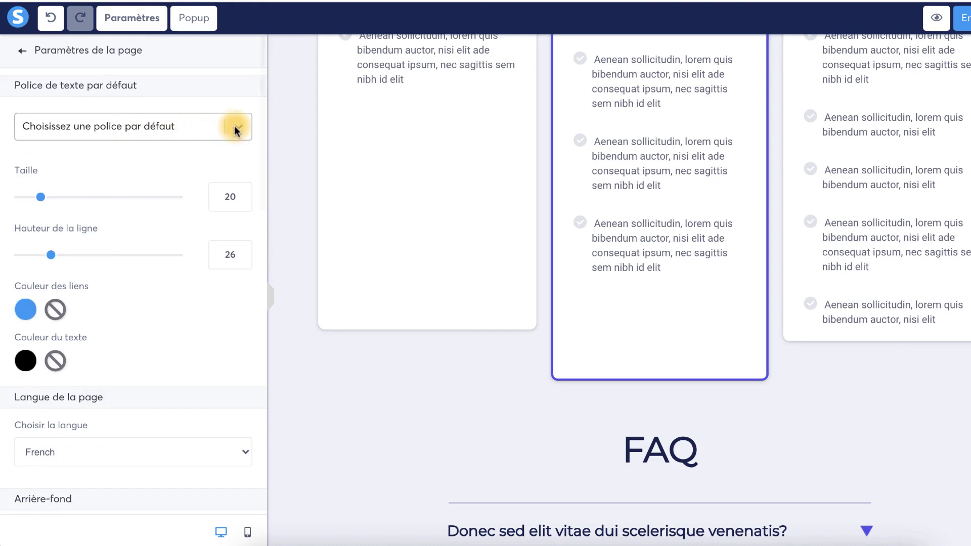
scroll(87, 183, down, 7)
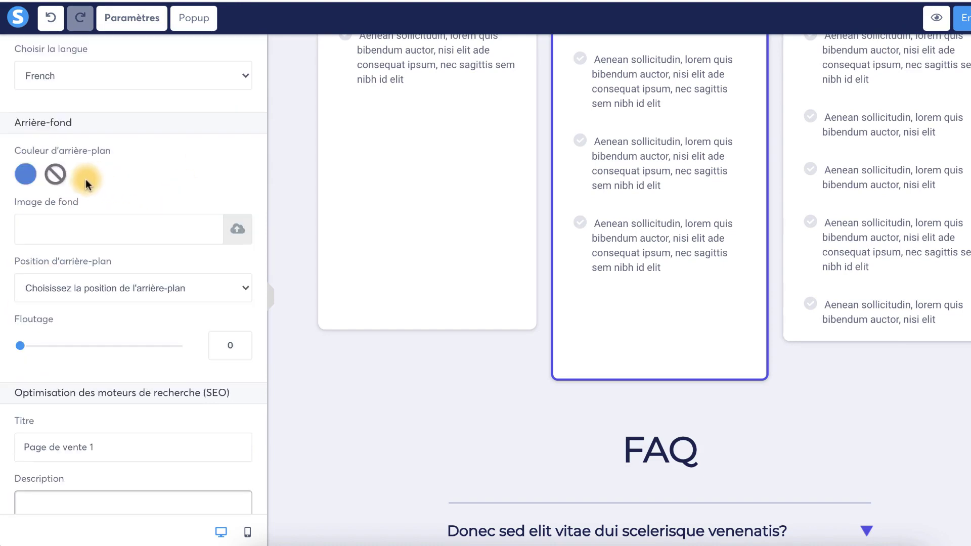
scroll(123, 177, down, 8)
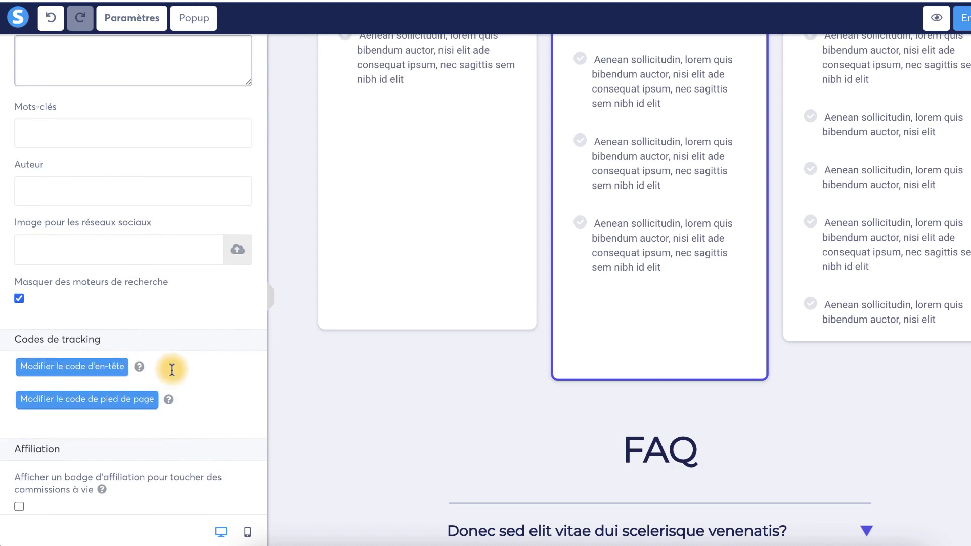
click(138, 19)
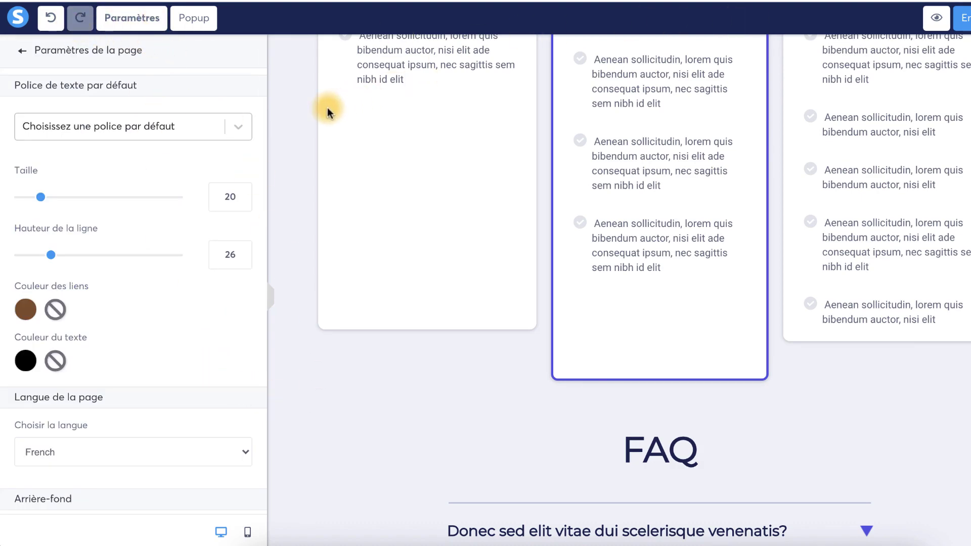
click(309, 118)
Insert a Countdown element between the subtitle and the video in the sales page's header section.
scroll(598, 309, up, 20)
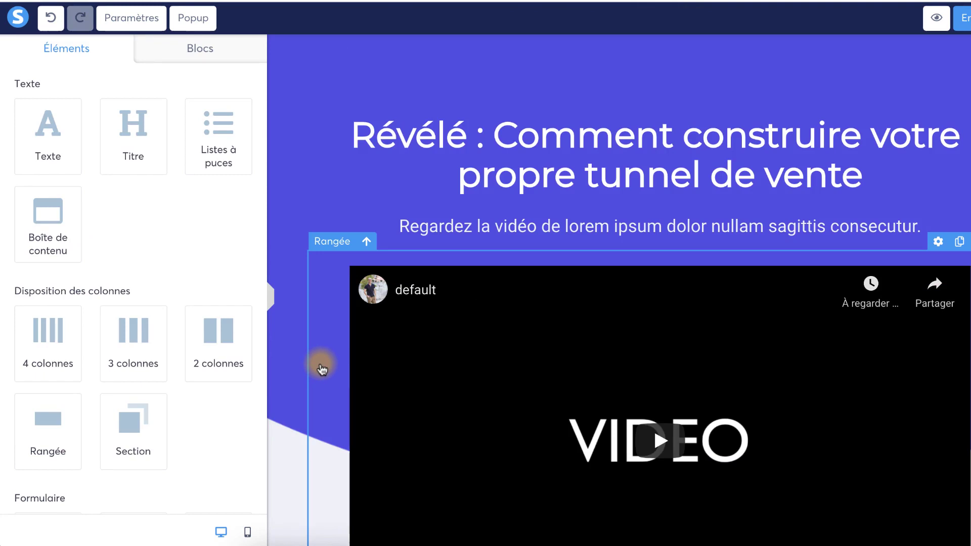
scroll(936, 39, down, 1)
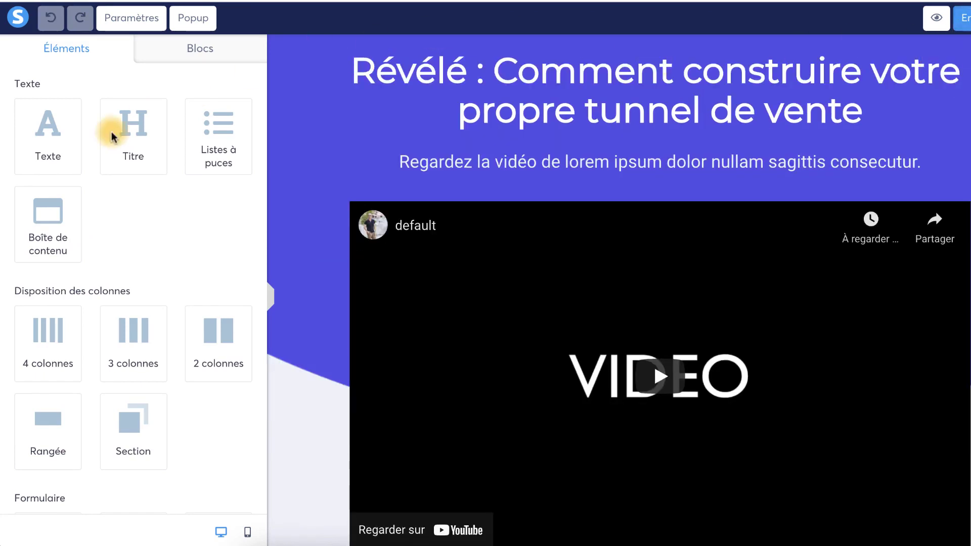
scroll(156, 243, down, 10)
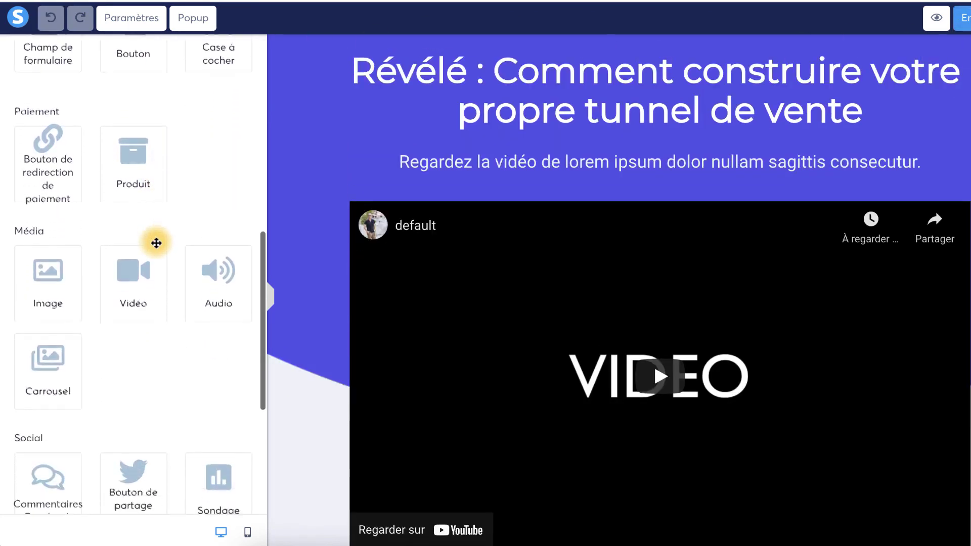
scroll(156, 243, down, 1)
scroll(424, 296, down, 1)
scroll(420, 296, up, 1)
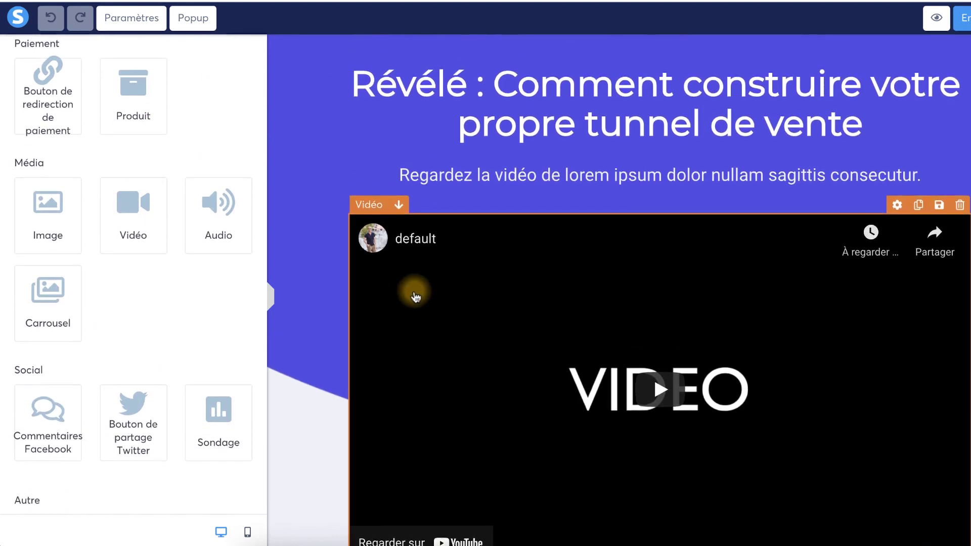
scroll(415, 296, up, 1)
scroll(200, 282, down, 4)
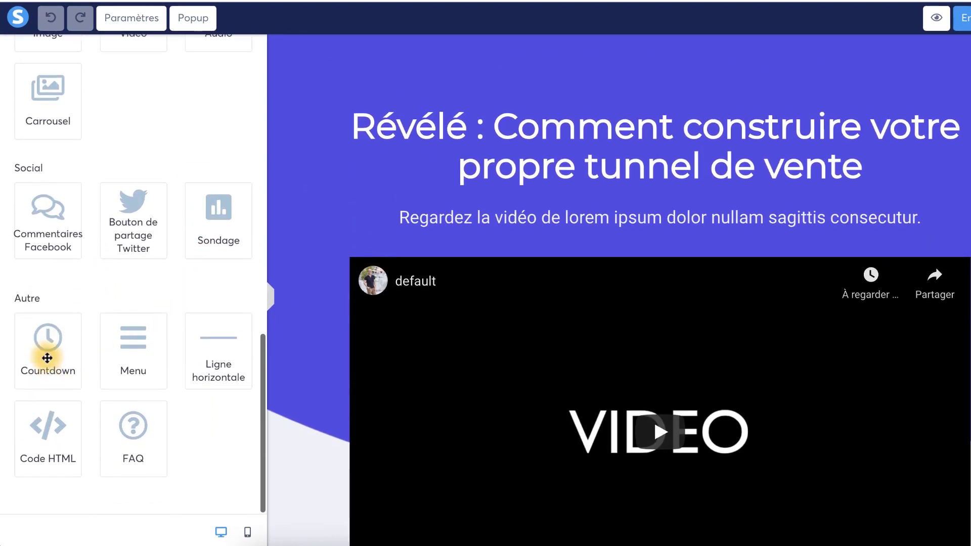
drag(47, 358, 536, 252)
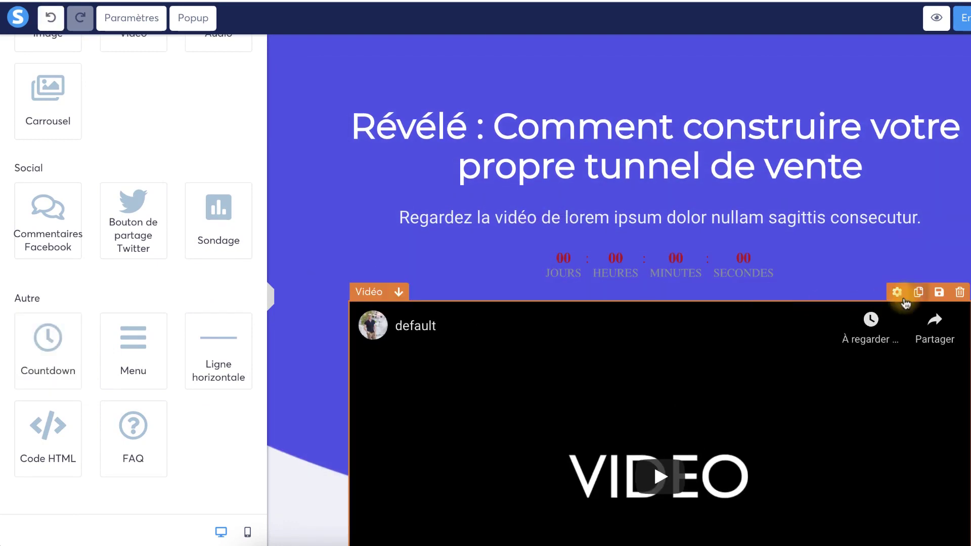
Enlarge the countdown's digits to size 48 in its settings.
click(758, 265)
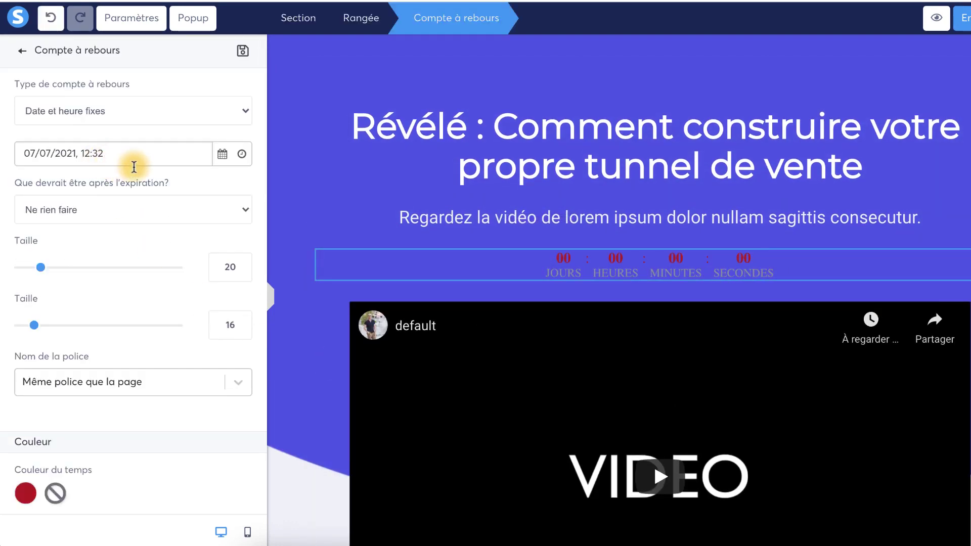
drag(145, 153, 9, 153)
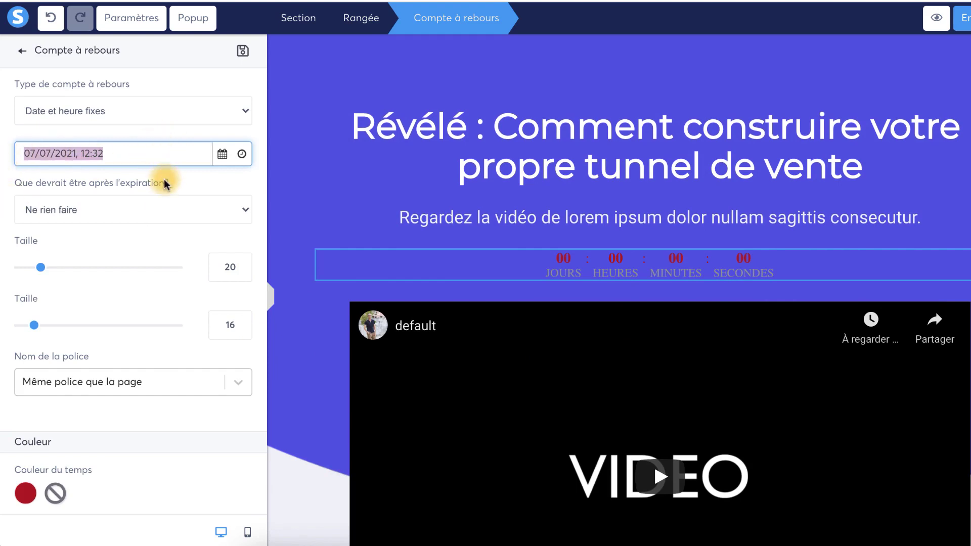
drag(40, 267, 89, 268)
scroll(100, 453, down, 3)
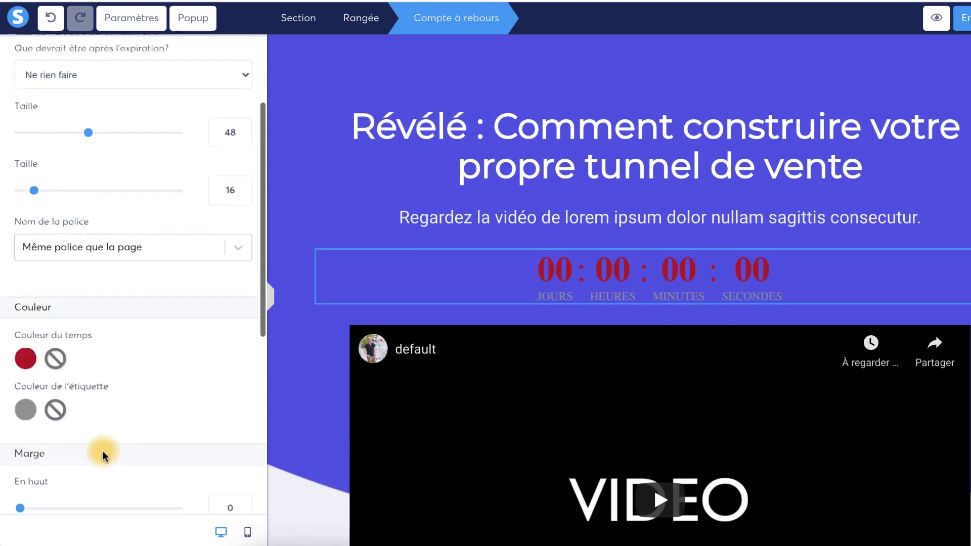
scroll(103, 455, up, 3)
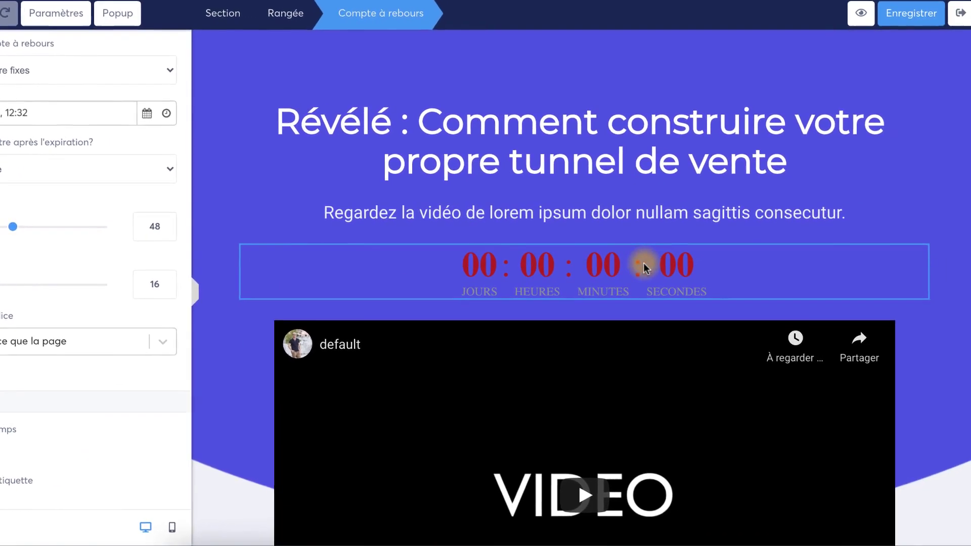
Move the countdown below the "ACHETER MAINTENANT" button, and save the page and exit the editor.
click(644, 265)
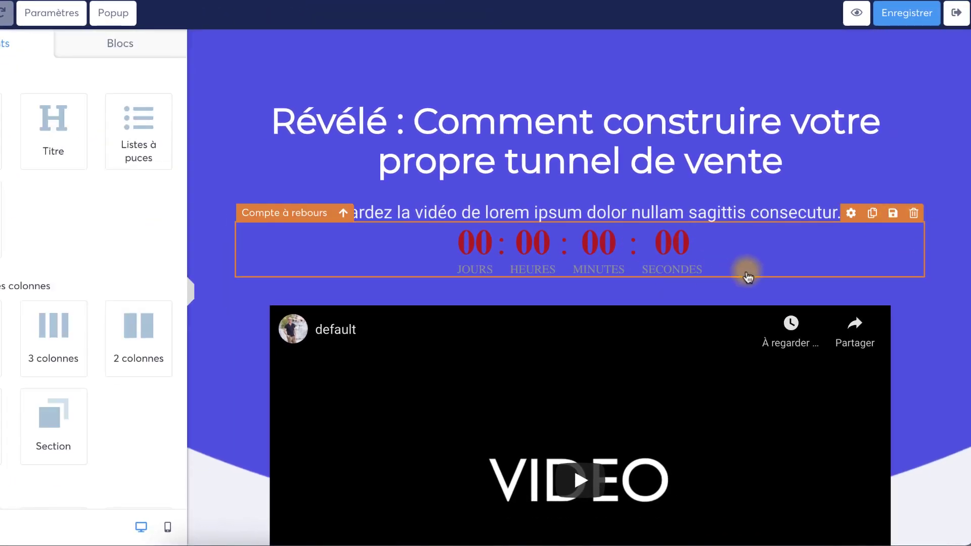
drag(856, 223, 809, 537)
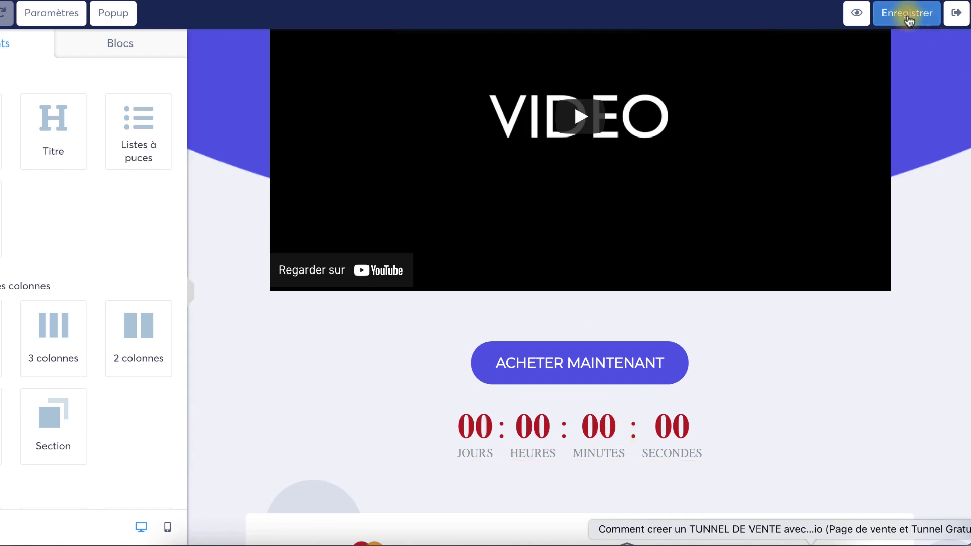
click(907, 13)
click(957, 15)
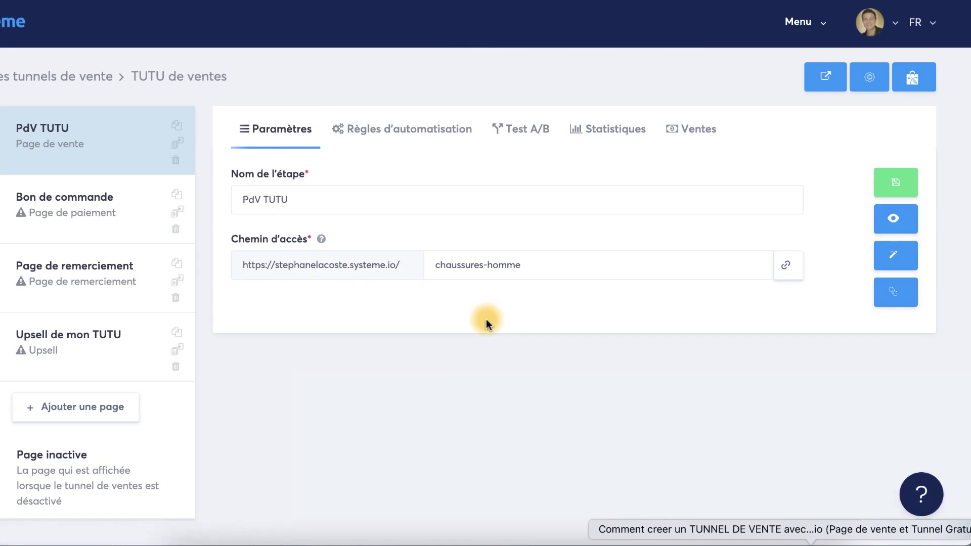
Browse the payment page templates for the Bon de commande step and apply one of them.
click(83, 222)
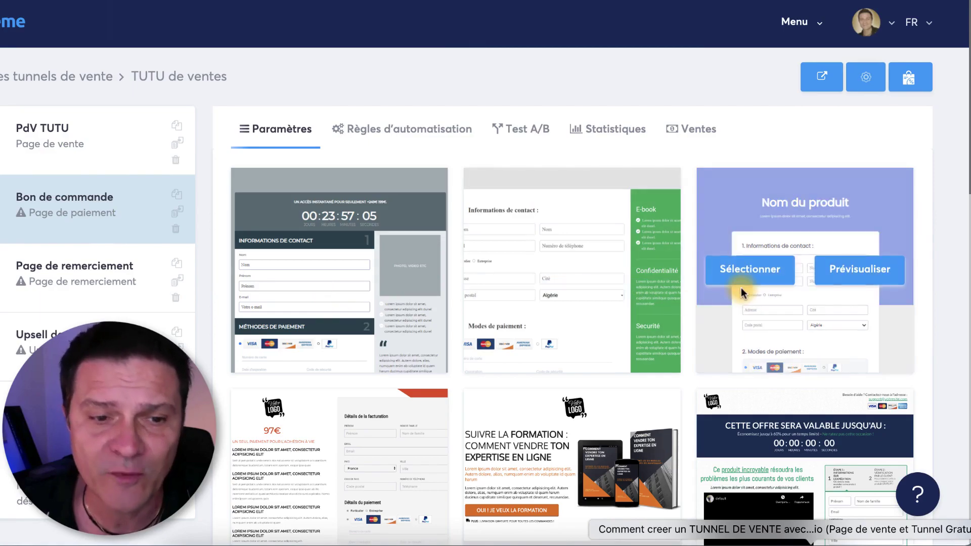
mouse_move(435, 303)
scroll(435, 304, down, 14)
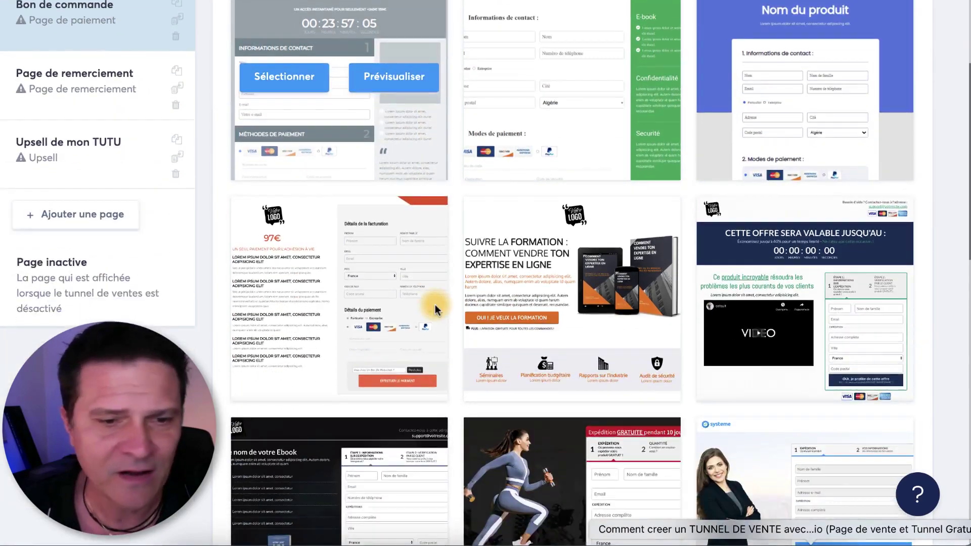
scroll(433, 303, down, 5)
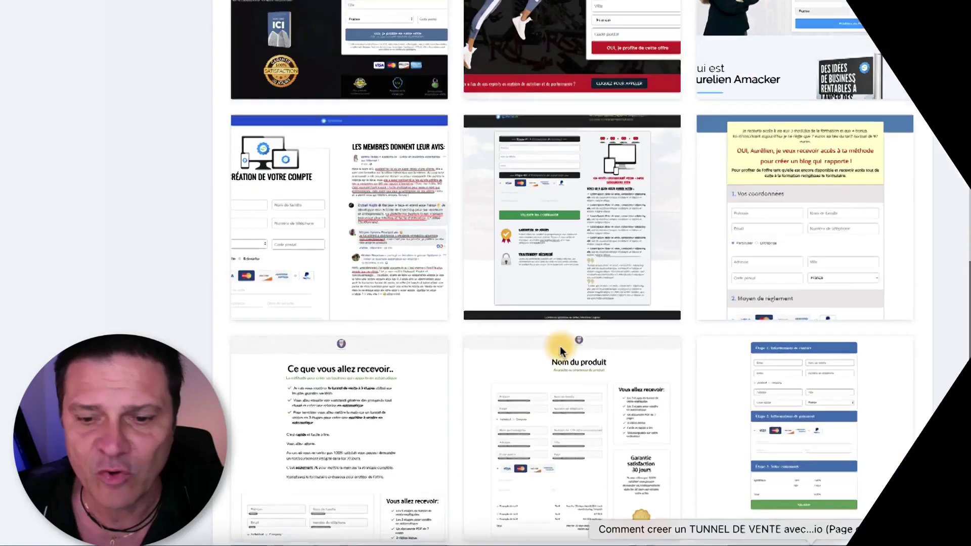
scroll(560, 346, up, 15)
scroll(563, 353, up, 2)
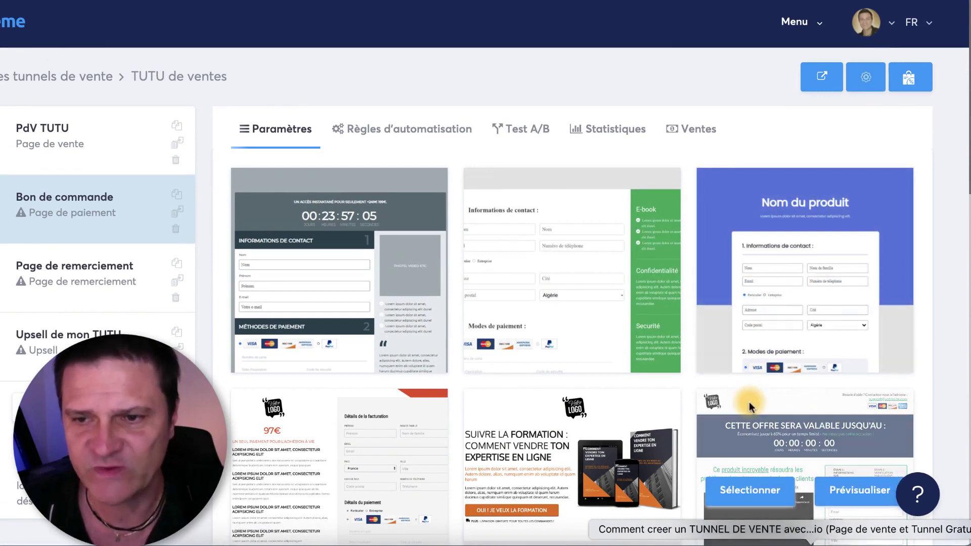
key(super+r)
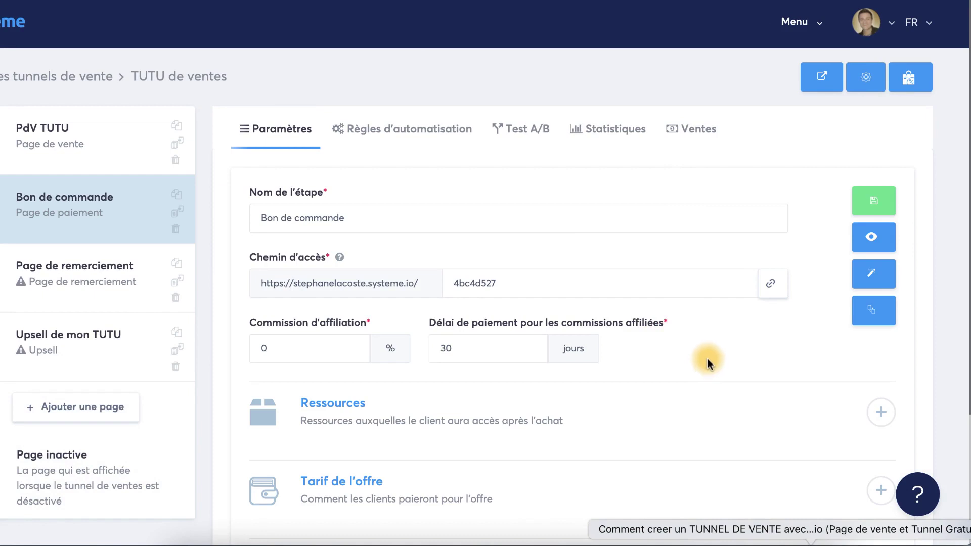
Set the order page's URL path to "commande-chaussures-homme".
drag(503, 284, 397, 286)
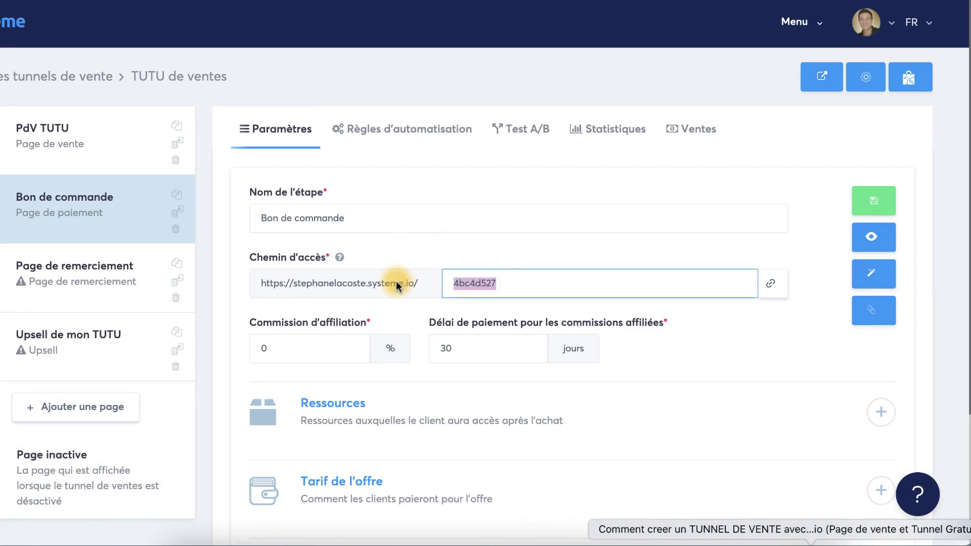
text(commande-chaussures-homme)
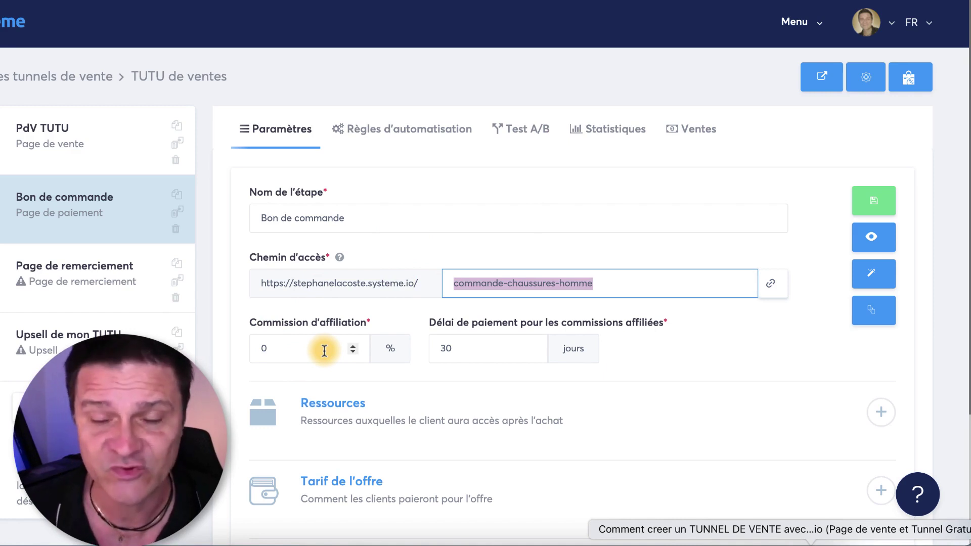
Set the affiliate commission of the Bon de commande step to 40%.
double_click(299, 348)
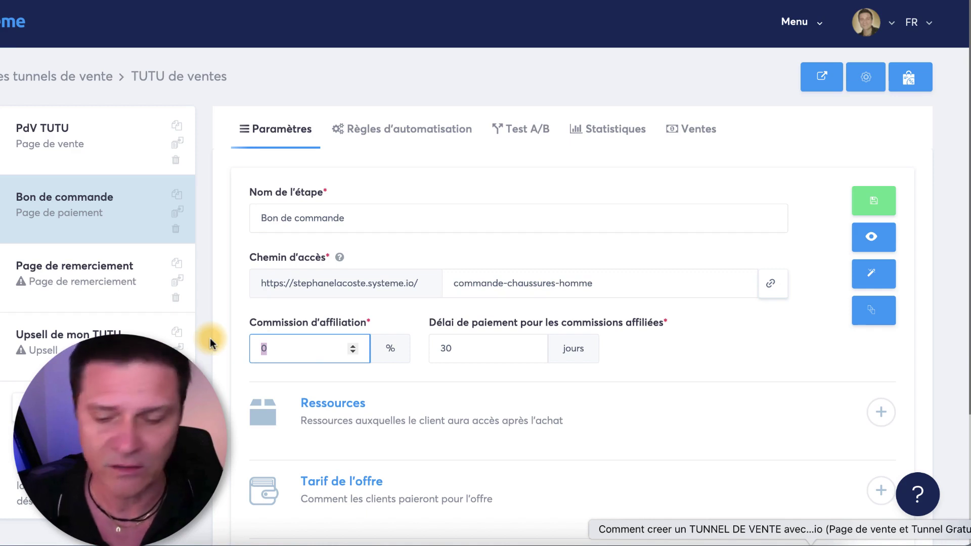
text(50)
drag(277, 347, 228, 350)
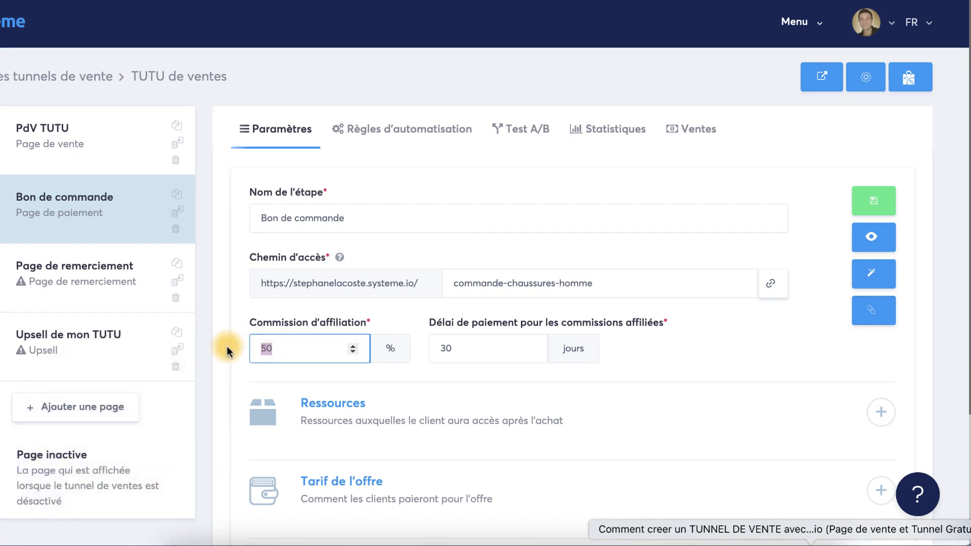
text(40)
click(464, 365)
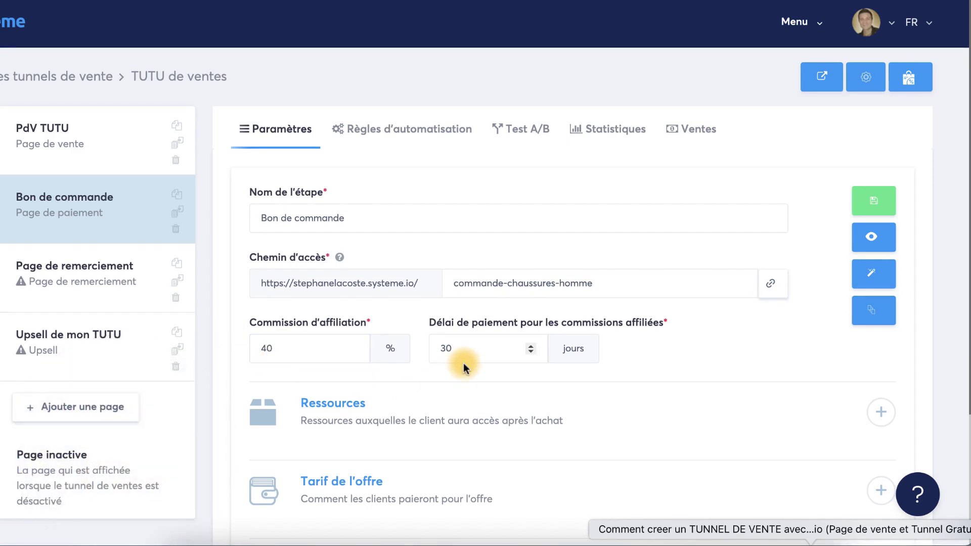
drag(457, 352, 402, 369)
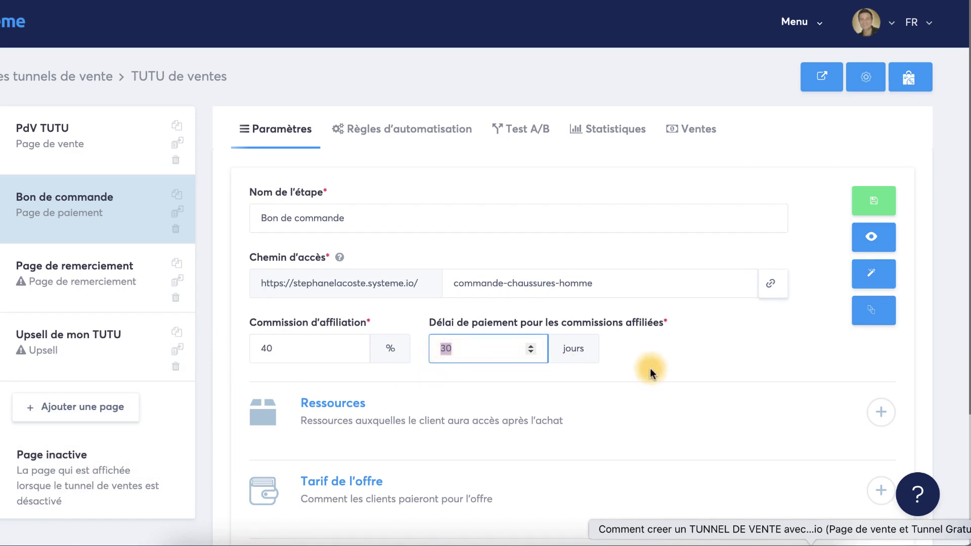
Add a tag resource to the Bon de commande step and try to create a new tag in the contacts' tag management.
scroll(401, 397, down, 4)
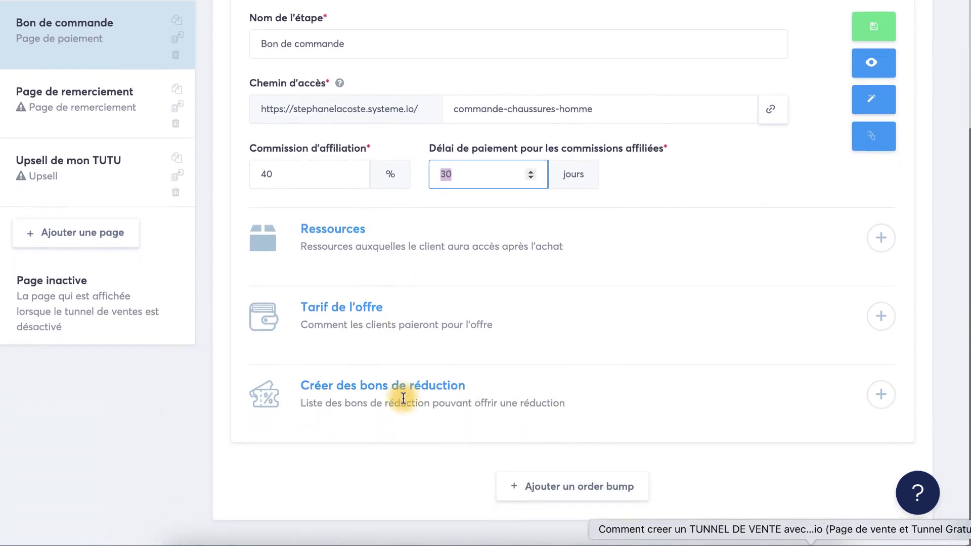
click(888, 251)
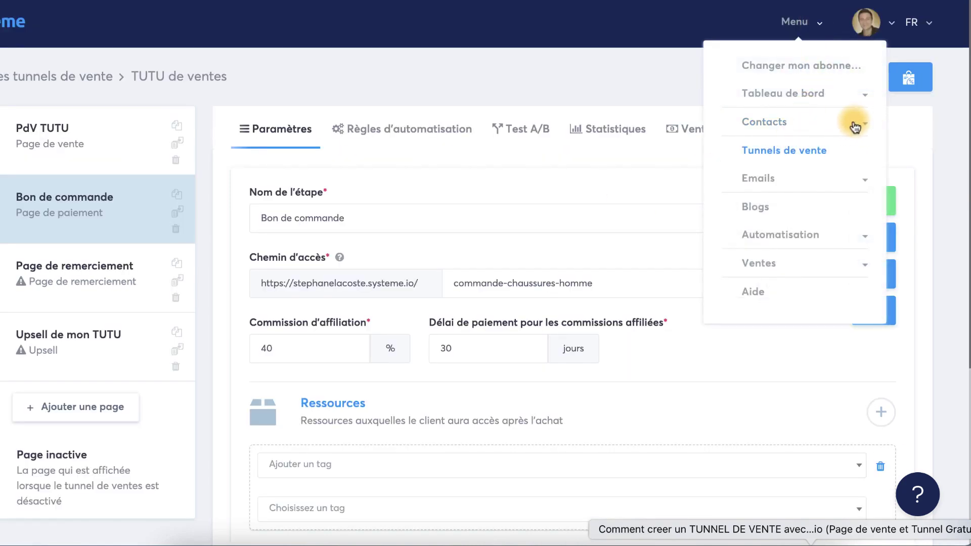
click(778, 124)
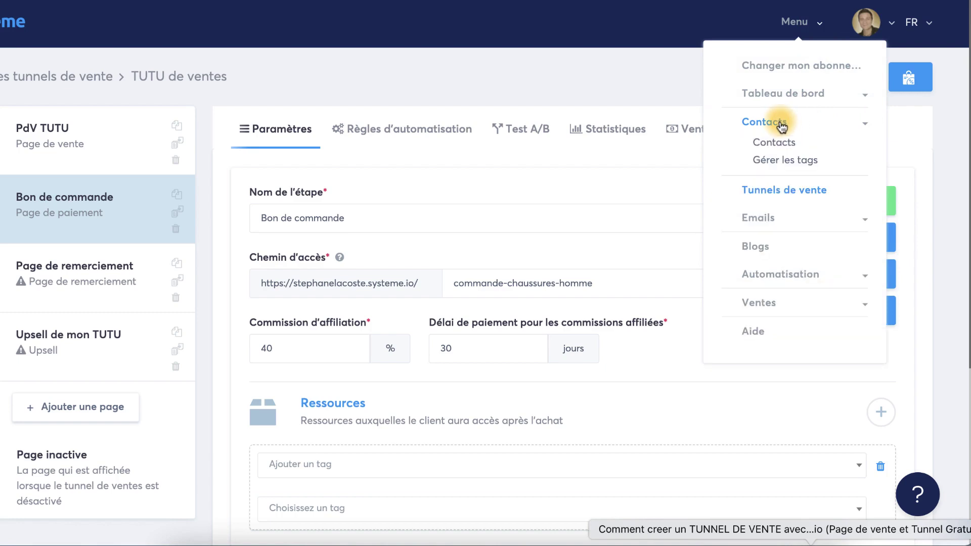
click(779, 162)
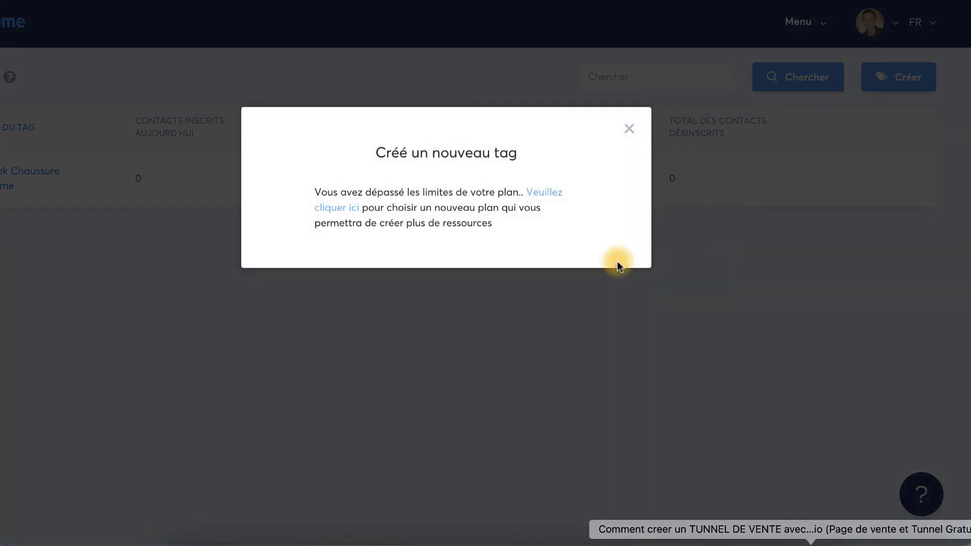
click(629, 129)
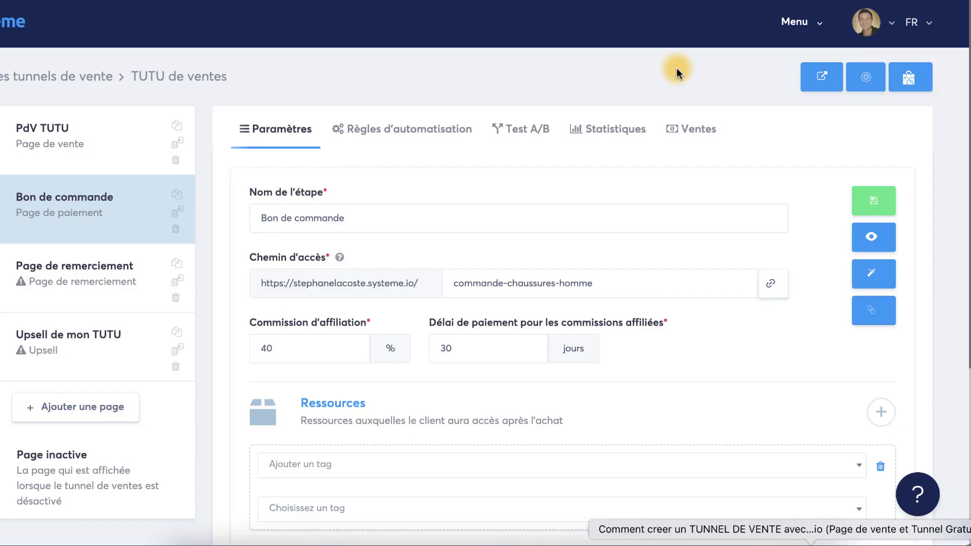
Change the resource type to Formation and check which courses can be chosen for it.
scroll(676, 68, down, 3)
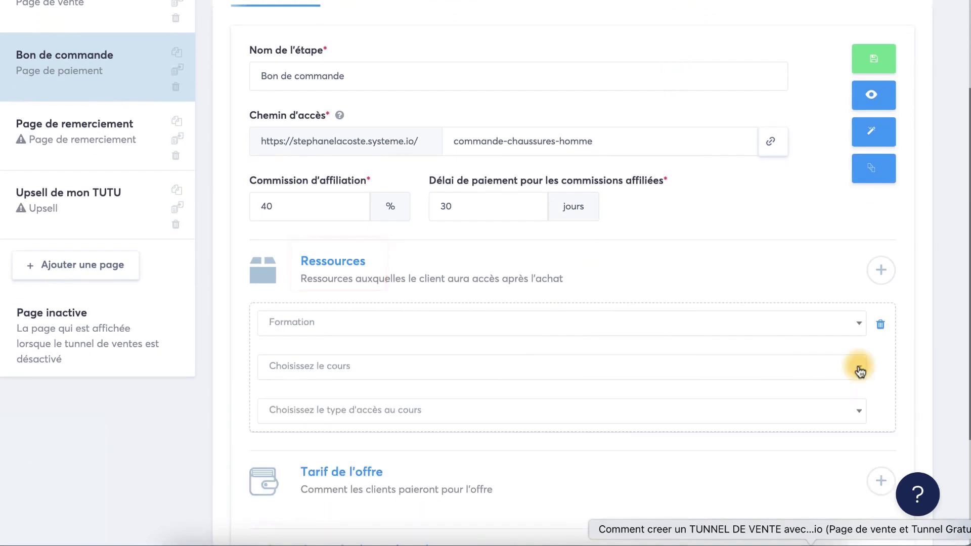
click(859, 367)
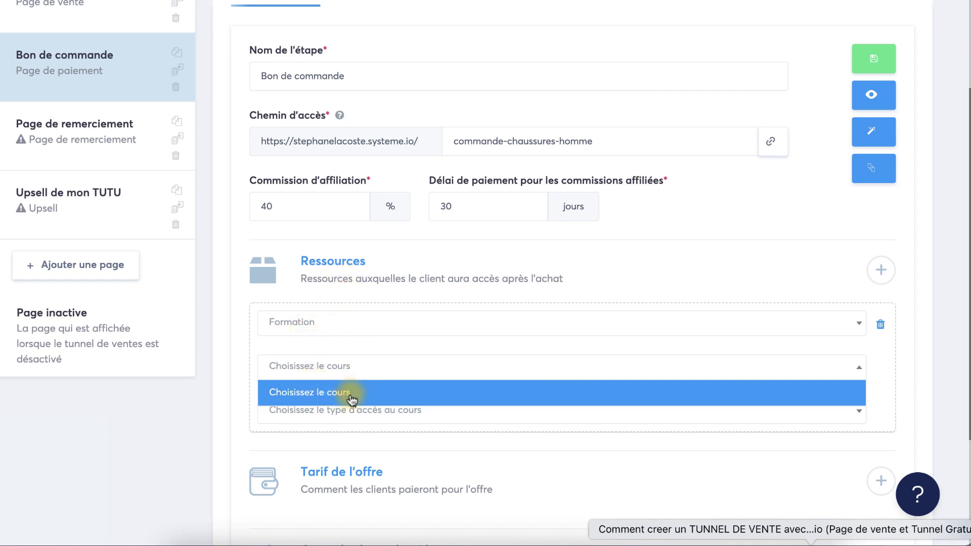
click(920, 396)
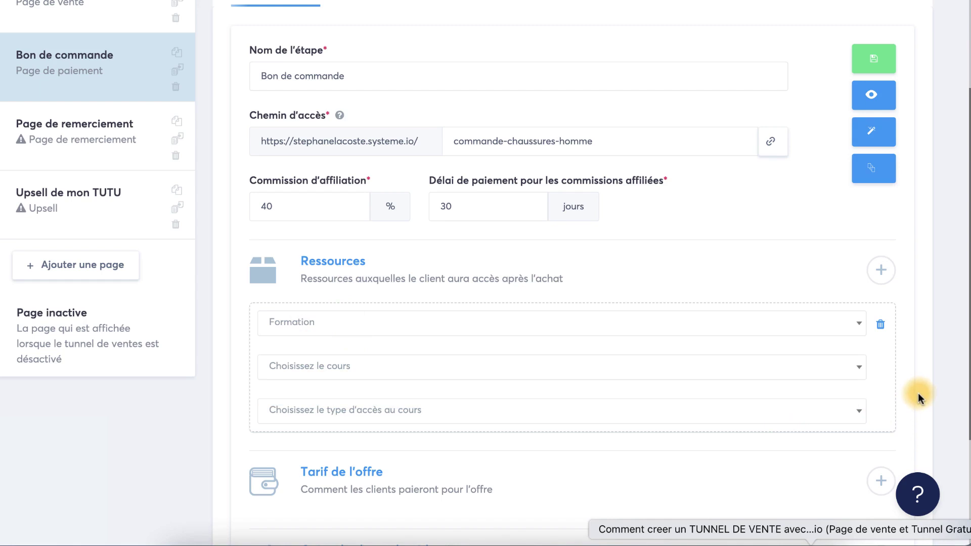
Add an offer price to the order page, choosing Paiement unique as the price type and starting a new price.
scroll(918, 393, down, 4)
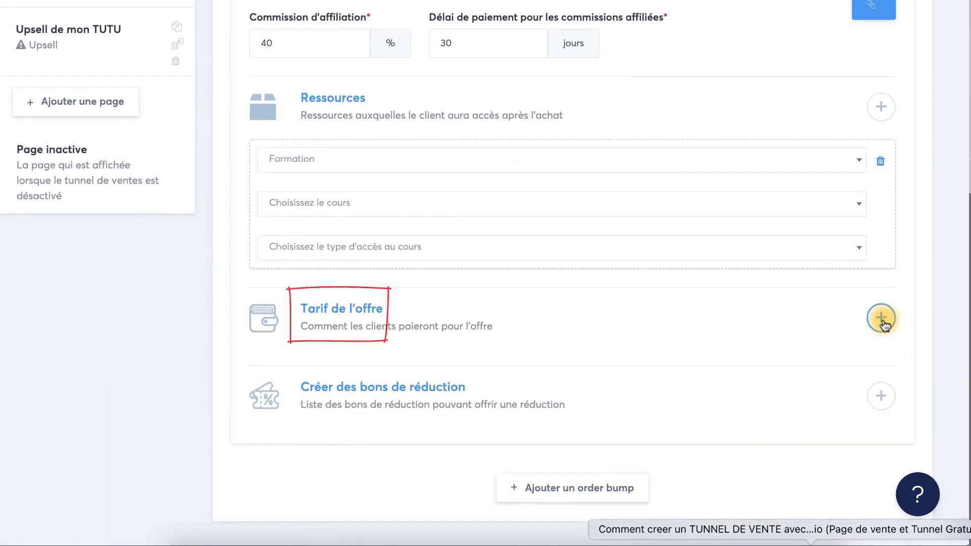
click(883, 319)
click(637, 222)
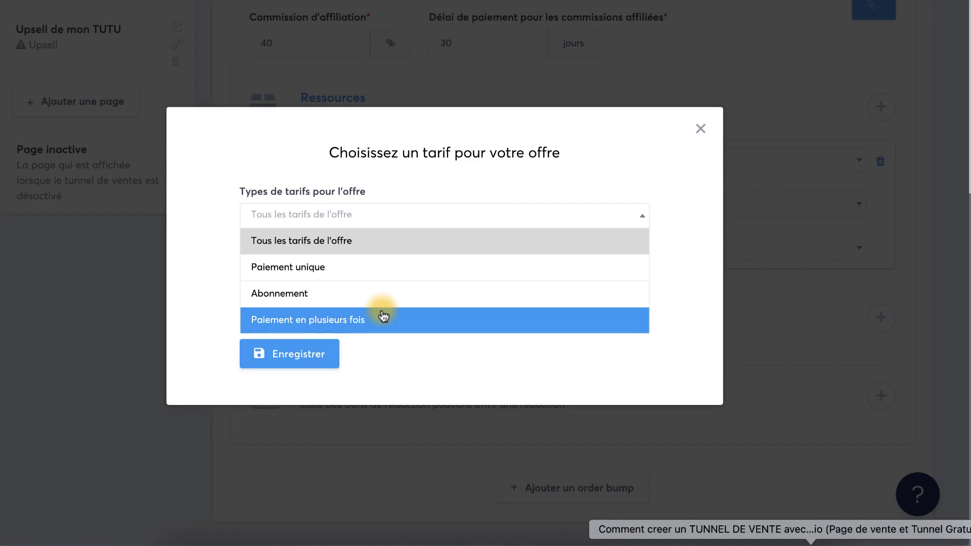
click(349, 268)
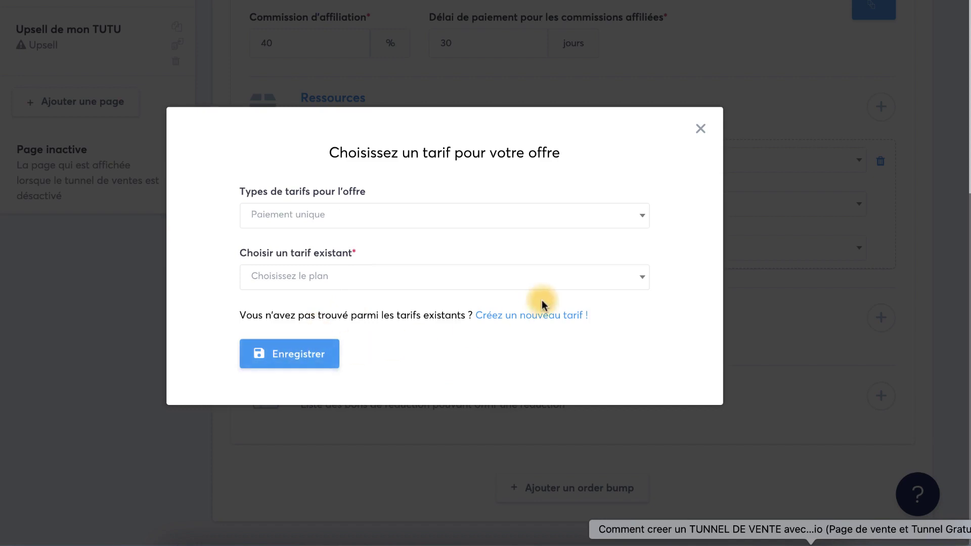
click(529, 317)
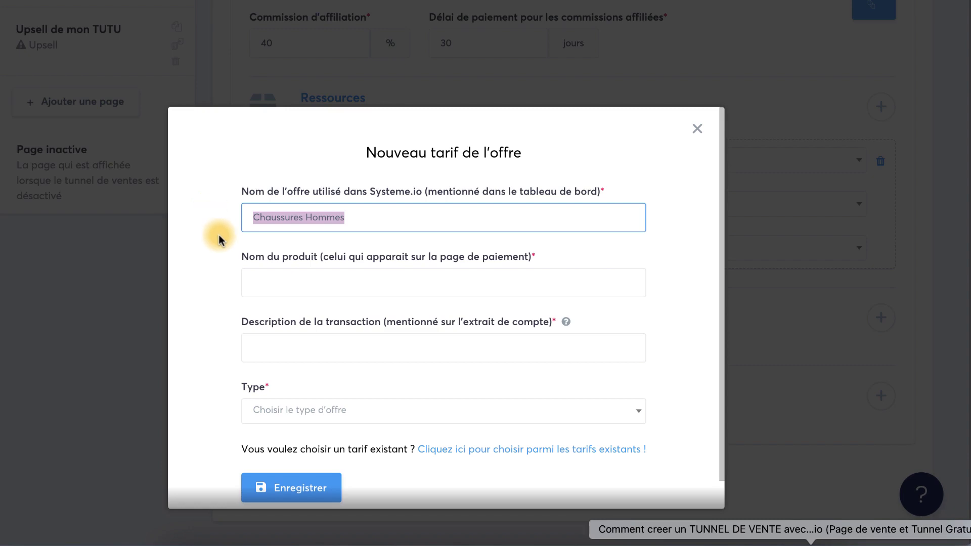
Name the offer "Chaussures Hommes" and the product "Chaussures Hommes (en 1 fois)", with the transaction description "Chaussures Hommes ect.".
click(256, 290)
drag(349, 282, 163, 279)
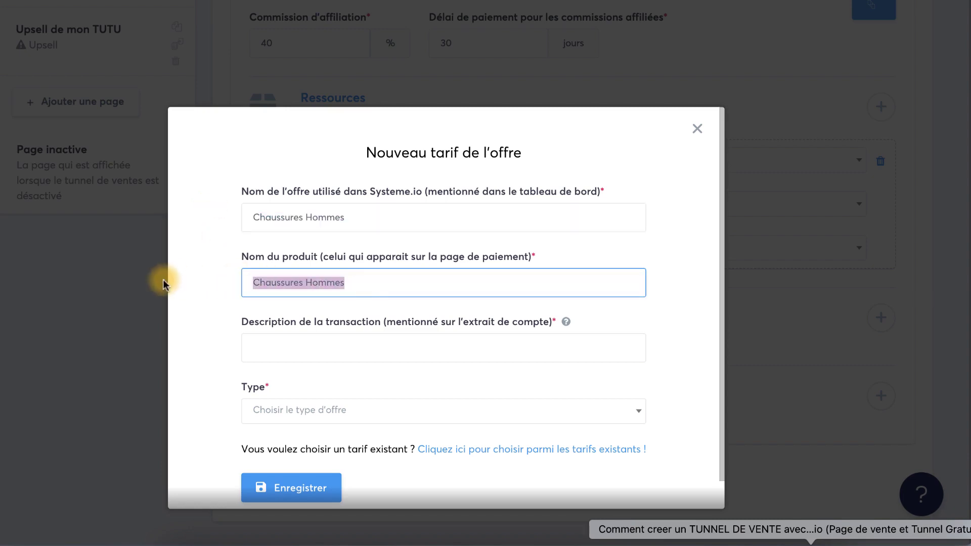
click(343, 284)
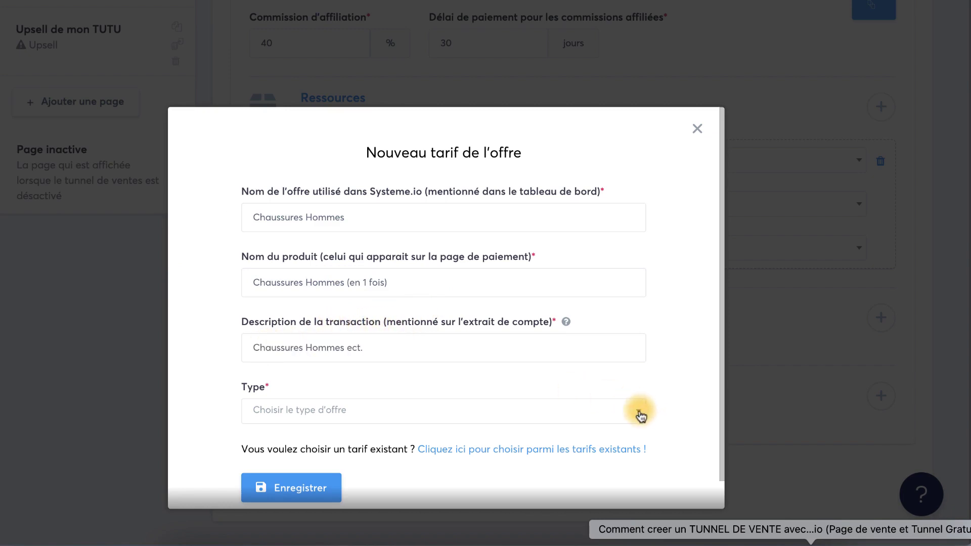
Make the new price a Paiement unique of 99 € and save it.
click(639, 414)
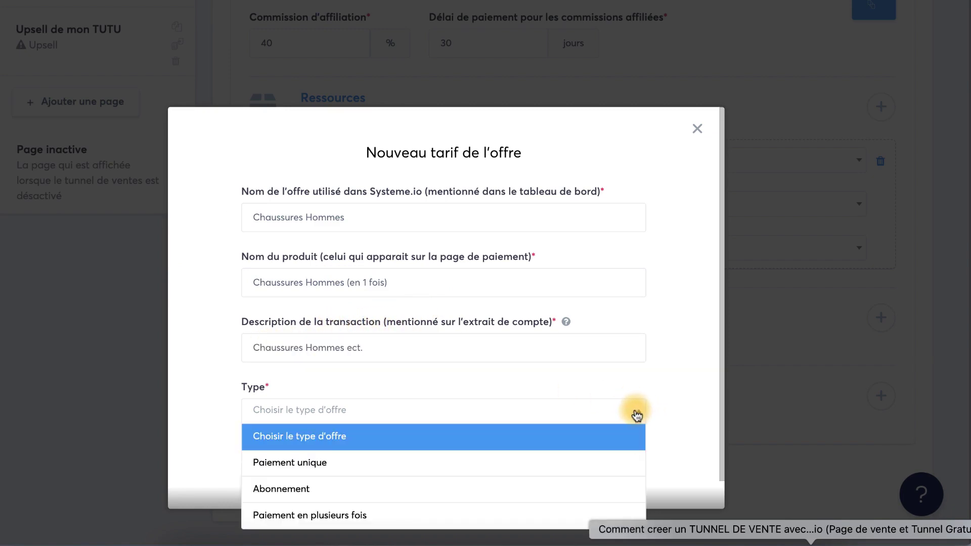
click(387, 461)
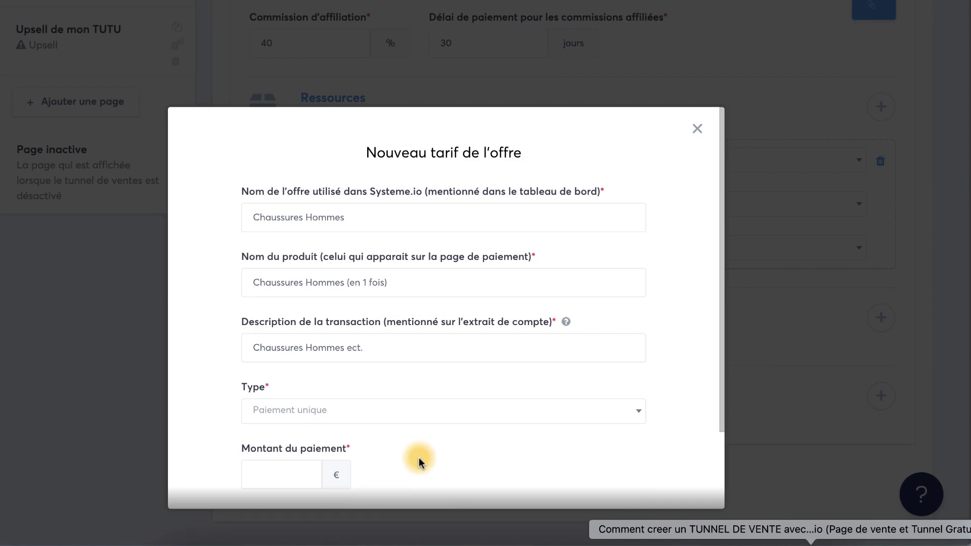
scroll(400, 445, down, 3)
click(270, 380)
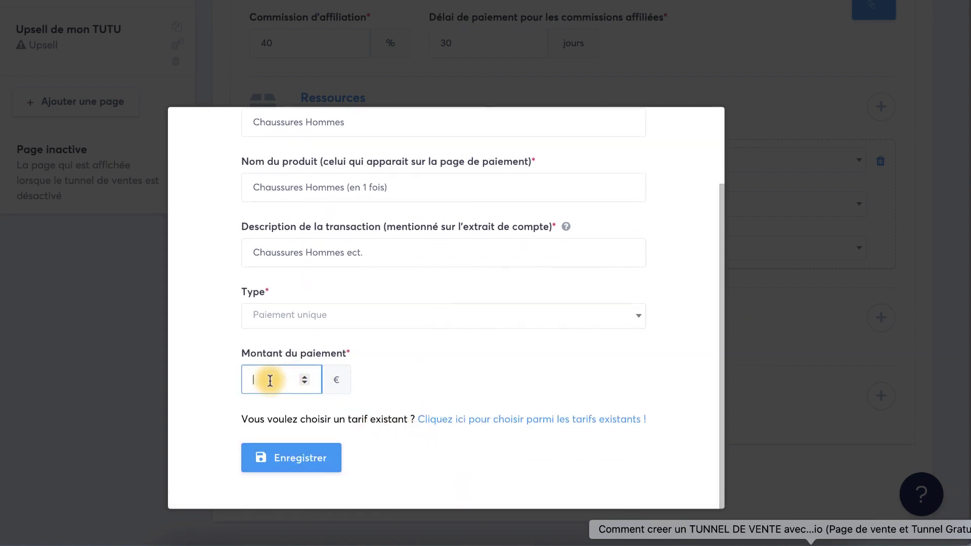
click(304, 384)
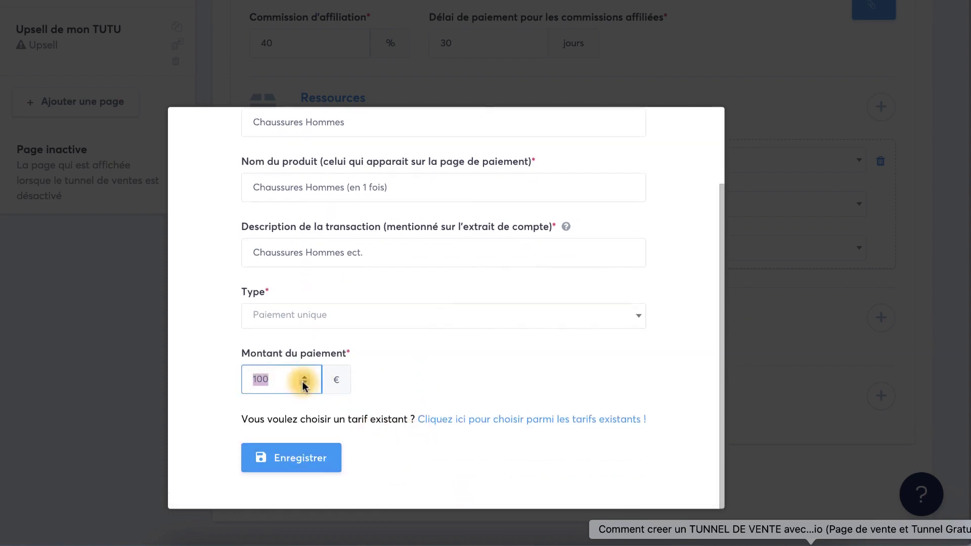
click(303, 384)
click(304, 384)
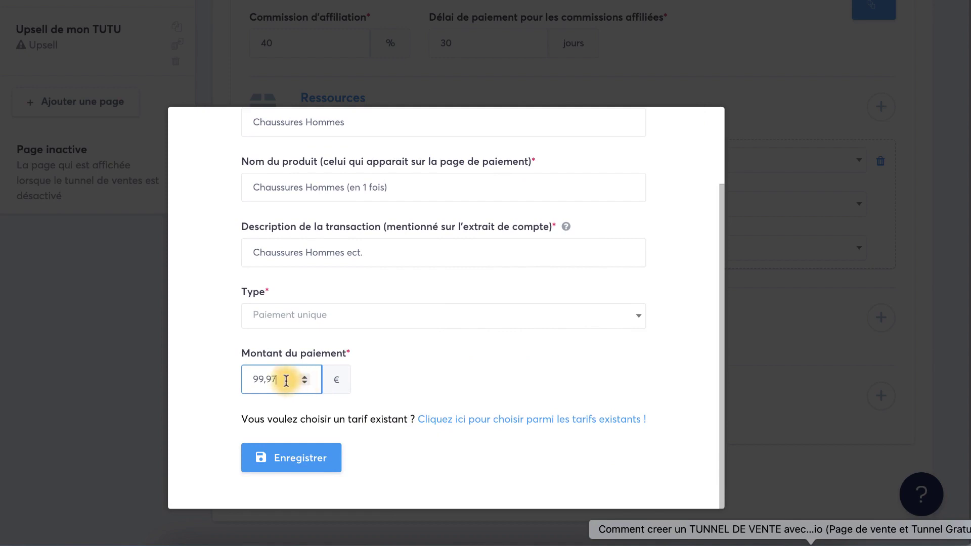
text(99)
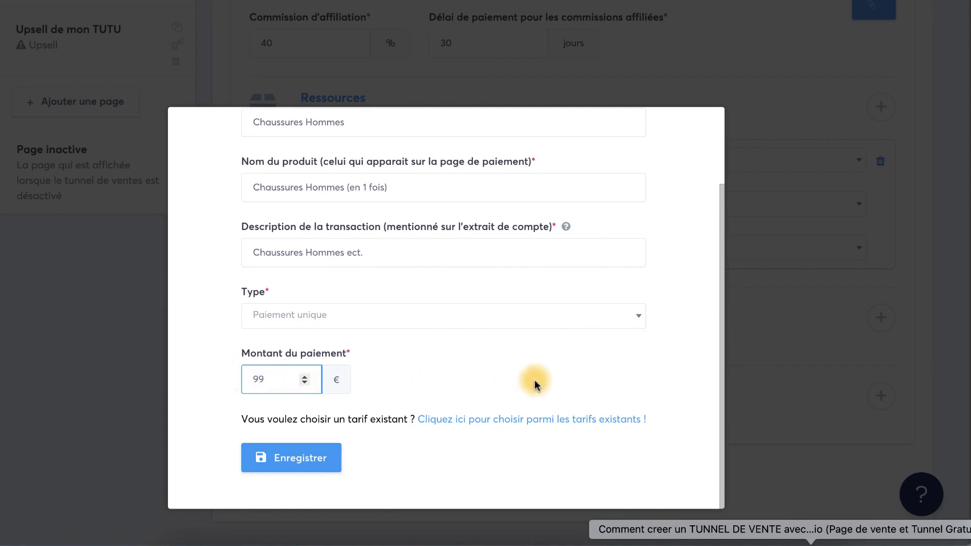
click(533, 379)
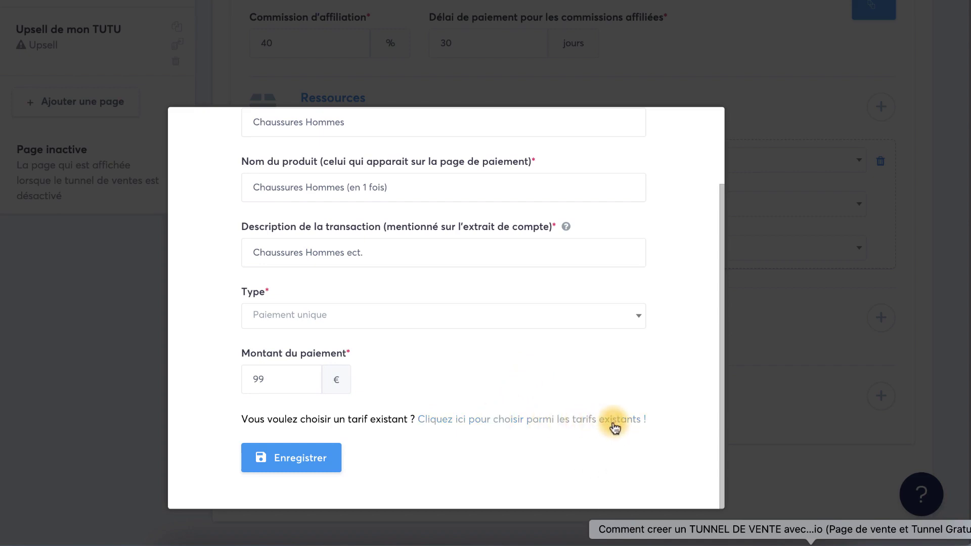
click(303, 458)
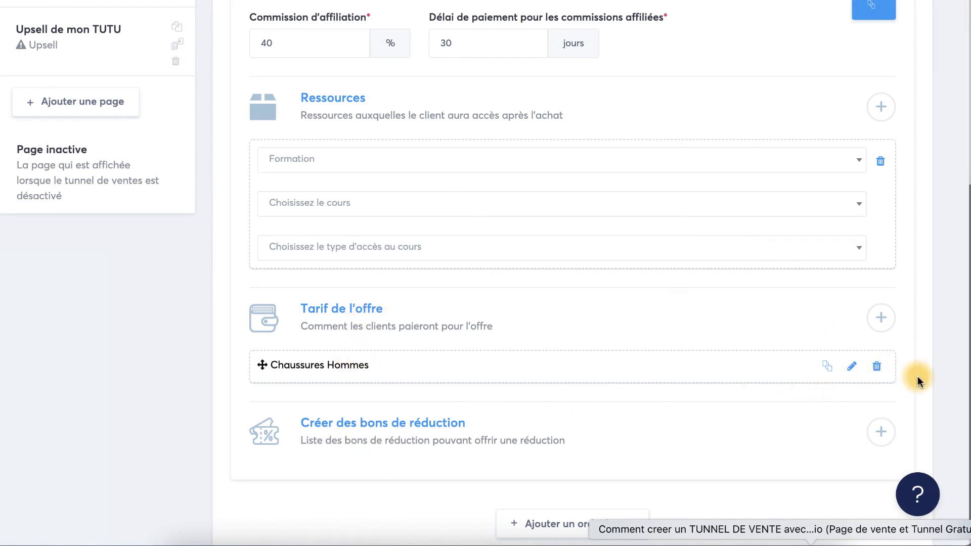
Examine the discount coupon types available for the order page without adding a coupon.
click(881, 431)
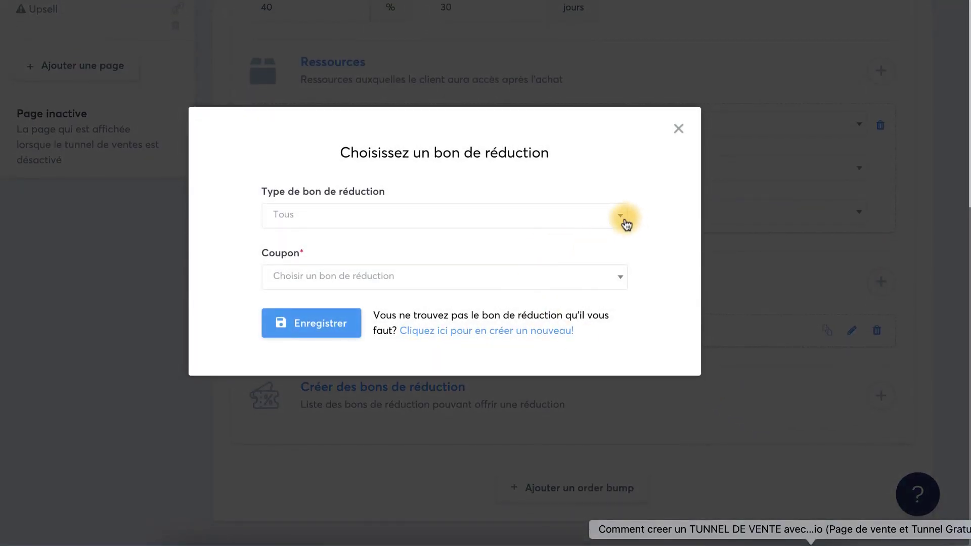
click(622, 218)
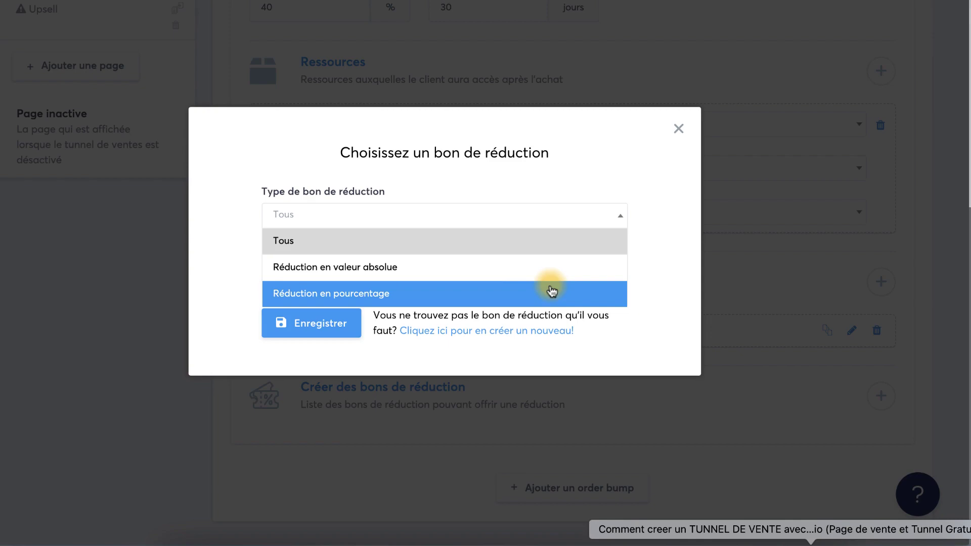
click(678, 128)
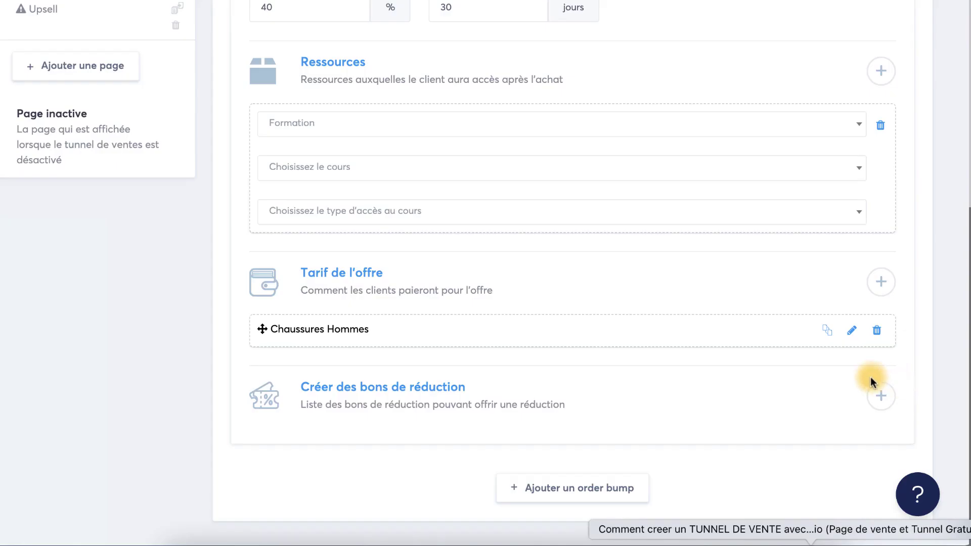
Add an order bump to the Bon de commande step.
click(569, 486)
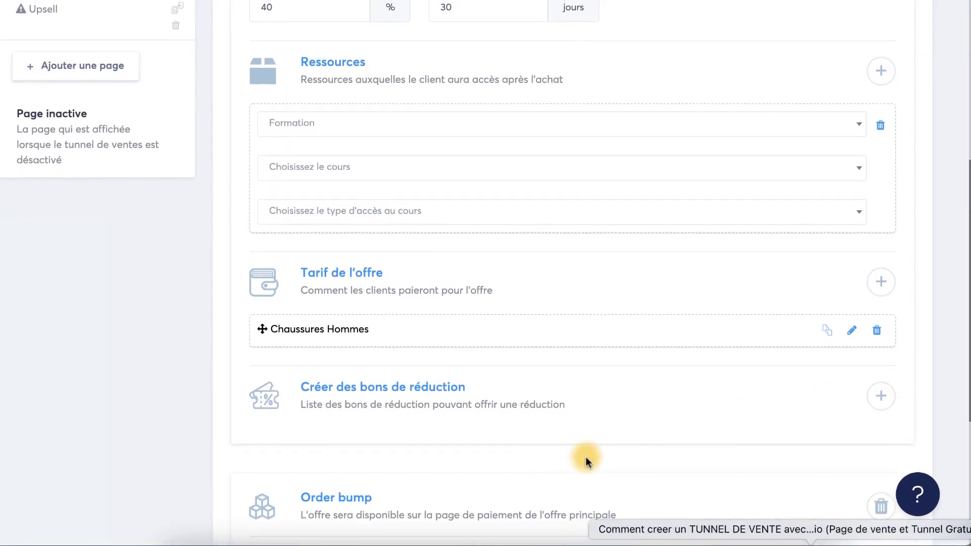
scroll(585, 457, down, 5)
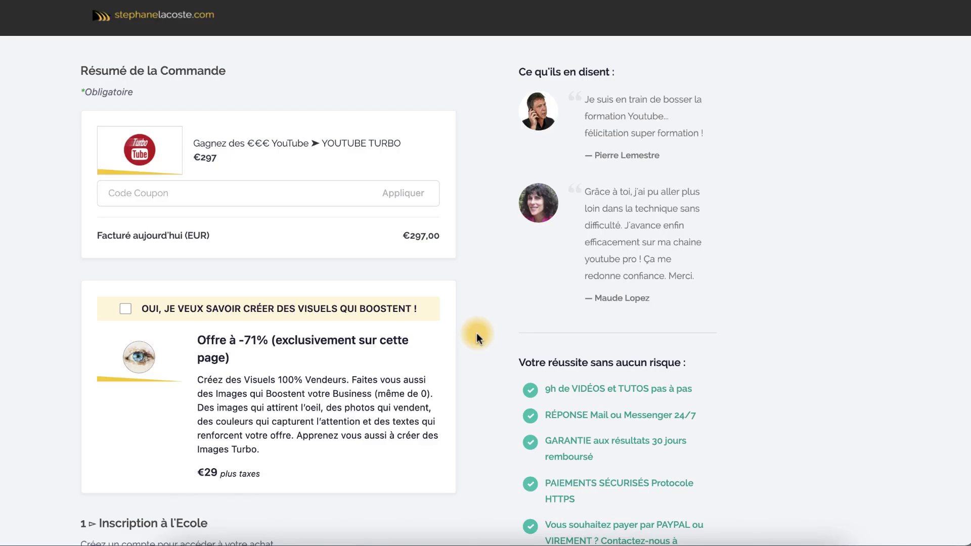
Examine the order summary and the order bump offer with its price on the example stephanelacoste.com payment page.
scroll(477, 334, down, 1)
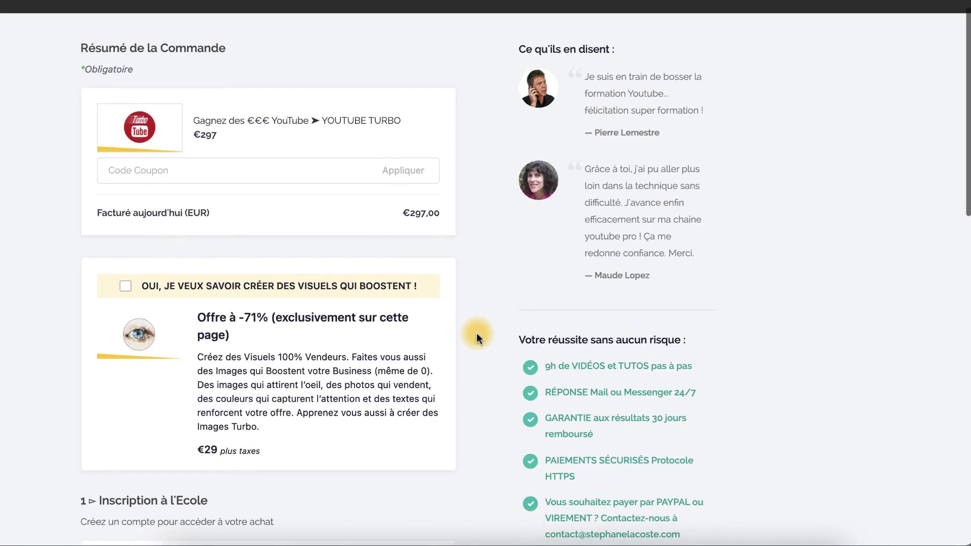
scroll(476, 334, up, 1)
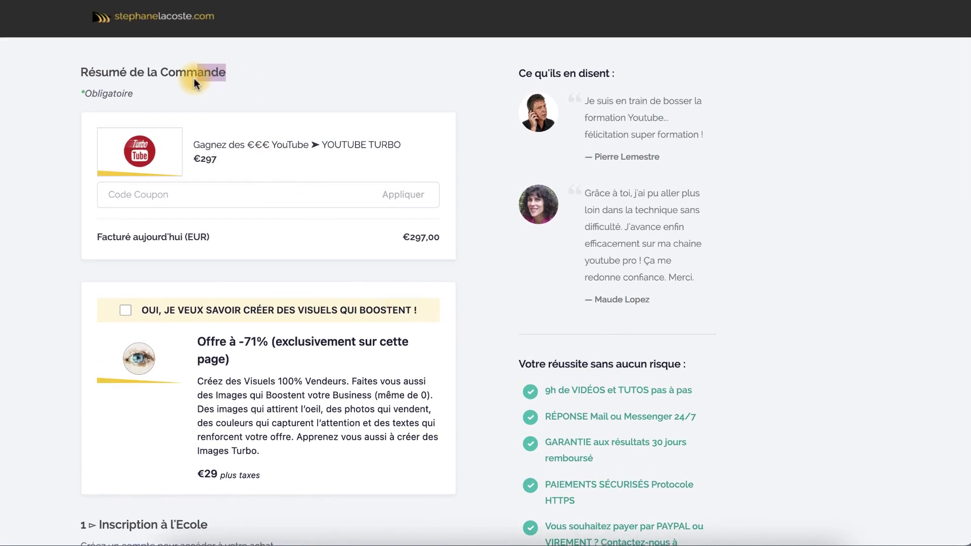
click(490, 219)
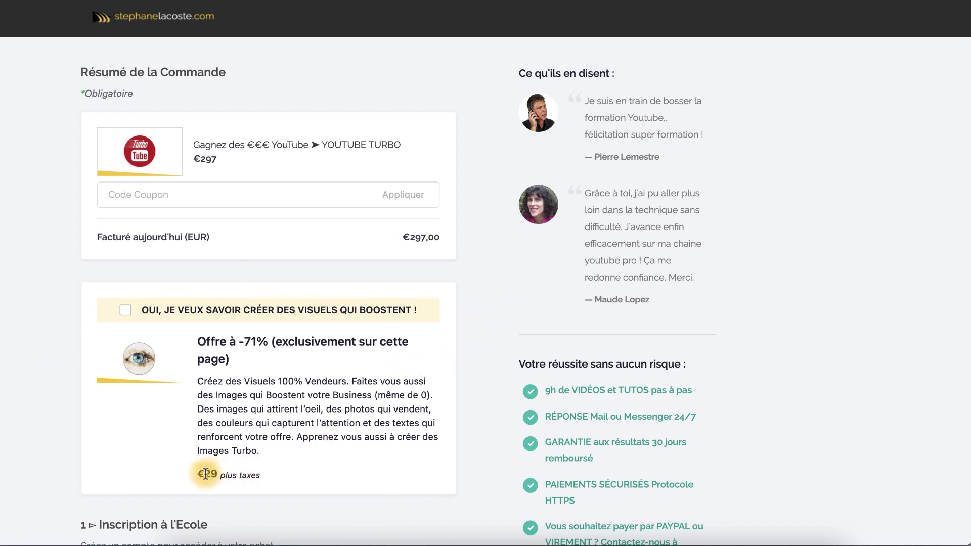
drag(195, 475, 294, 473)
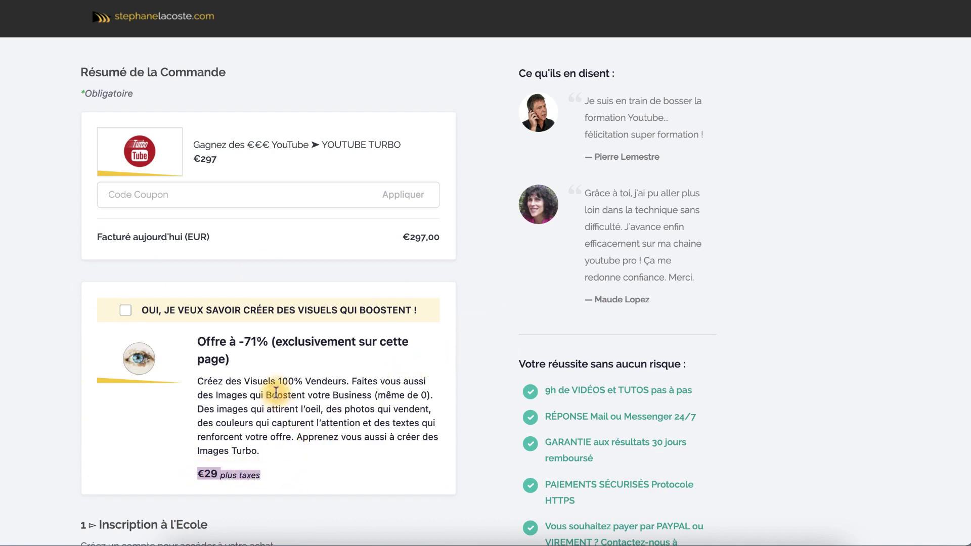
Examine the order bump's description, discount title and opt-in checkbox on the example payment page.
click(253, 420)
triple_click(253, 421)
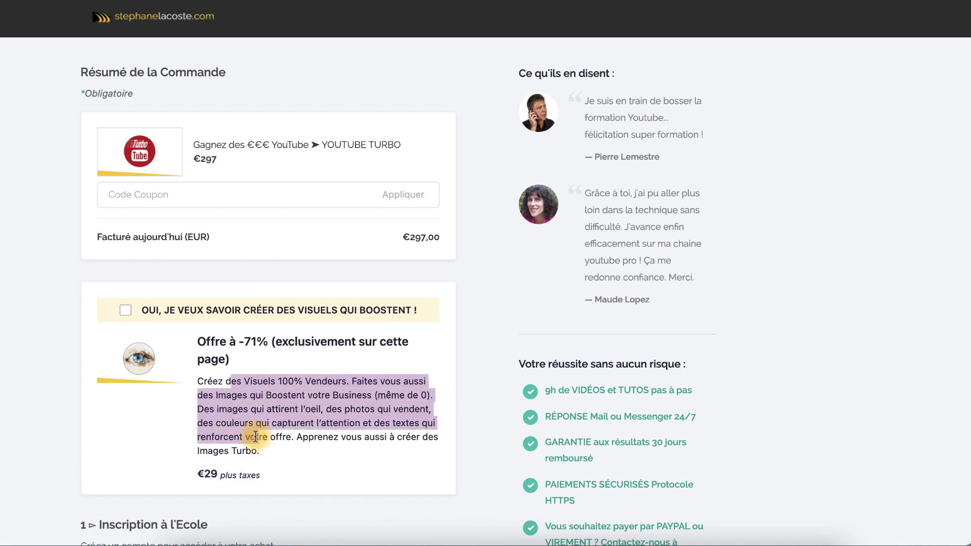
triple_click(205, 343)
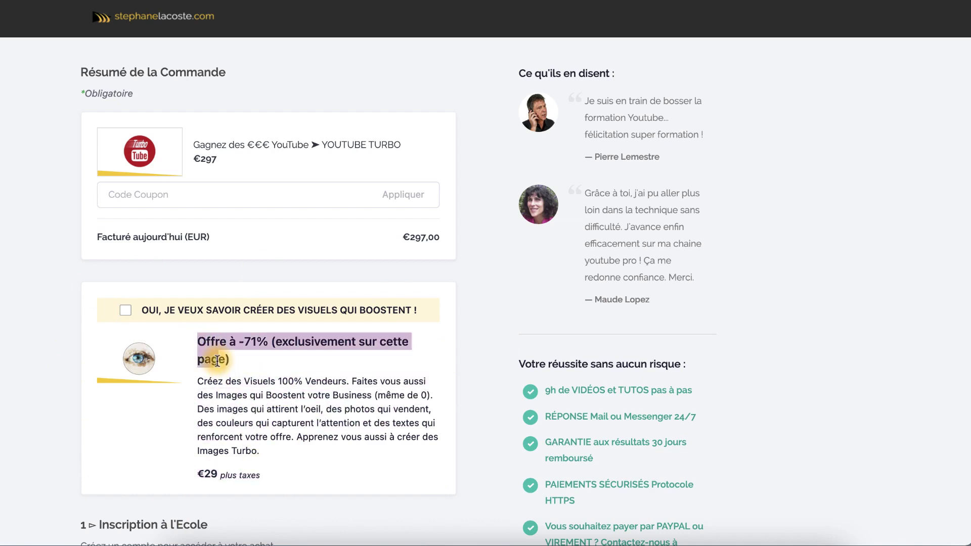
click(125, 311)
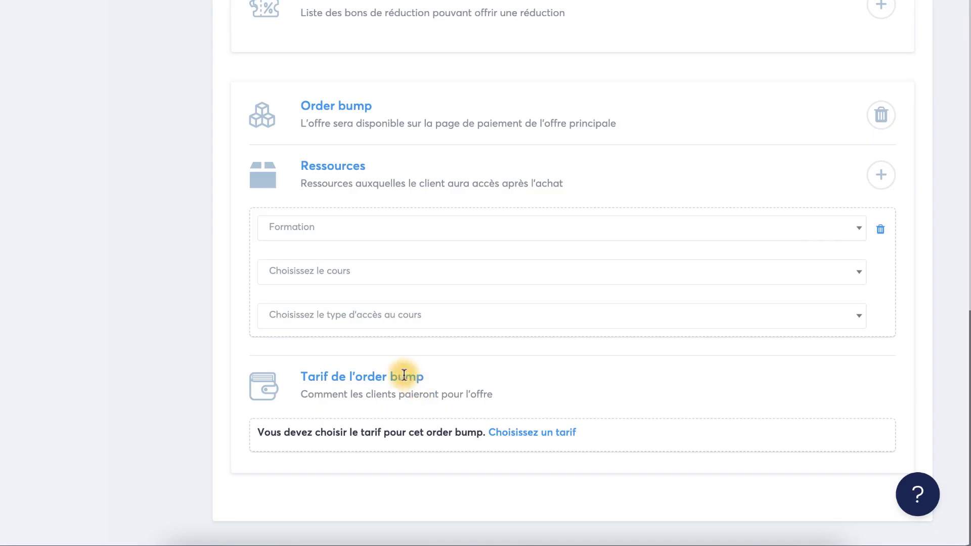
Examine the order bump's price selection and the Ressources, Tarif de l'offre and Créer des bons de réduction sections of the Bon de commande step.
click(539, 434)
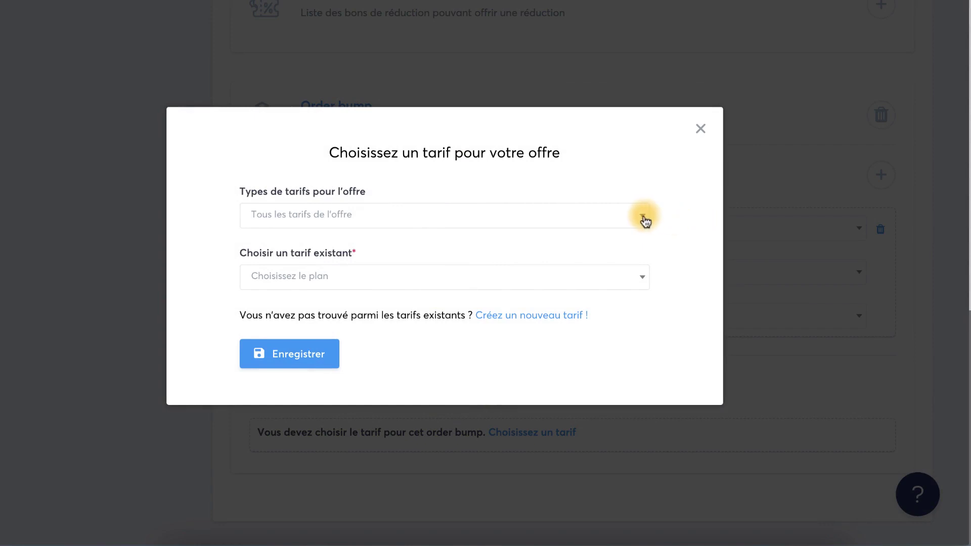
click(701, 131)
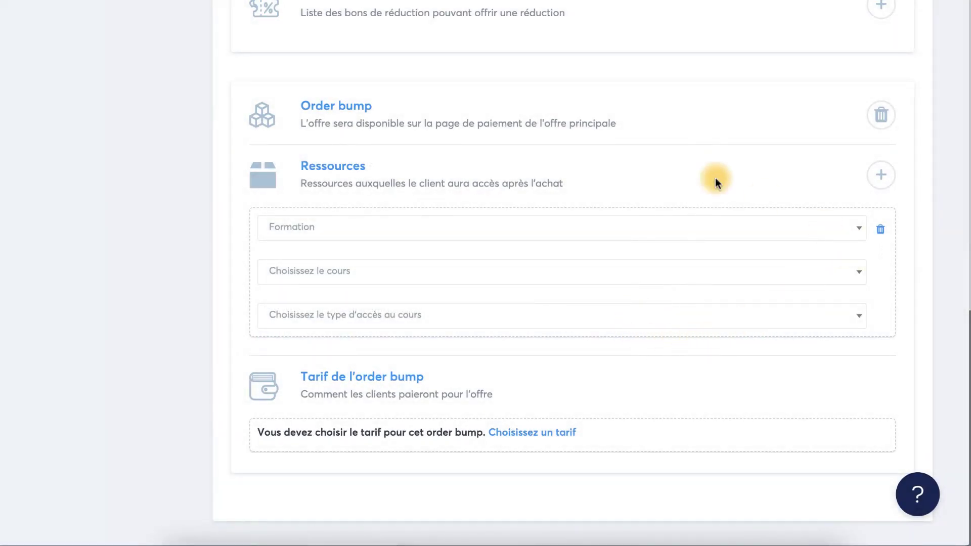
scroll(355, 144, up, 3)
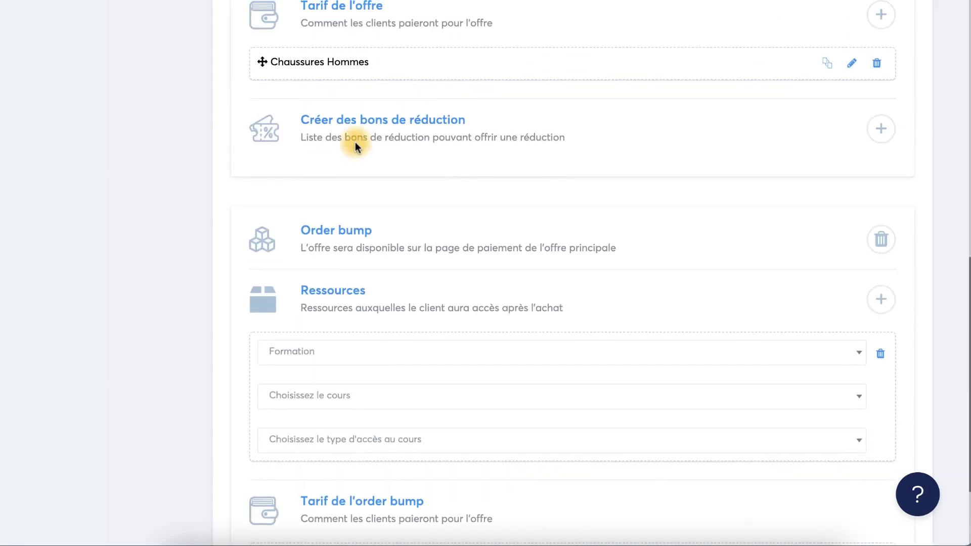
scroll(354, 490, up, 5)
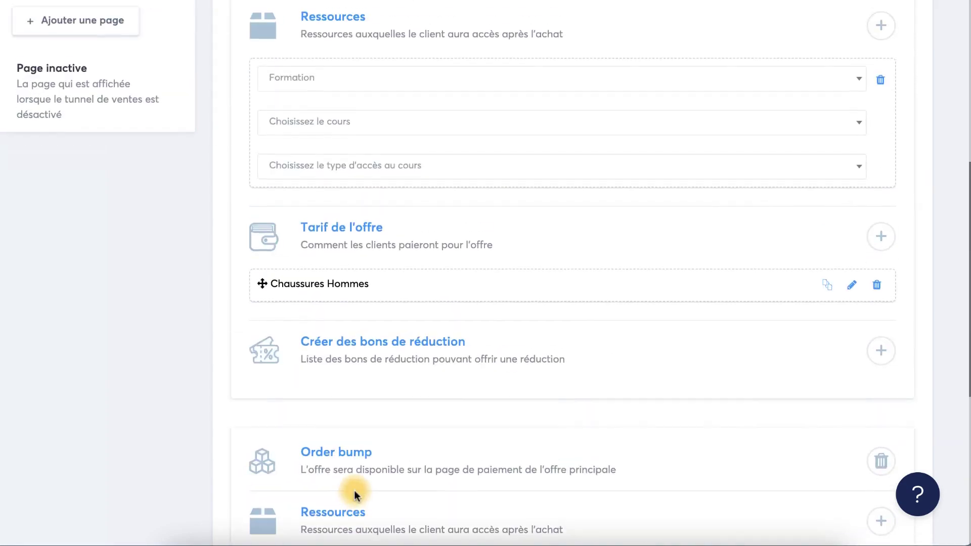
scroll(382, 472, up, 3)
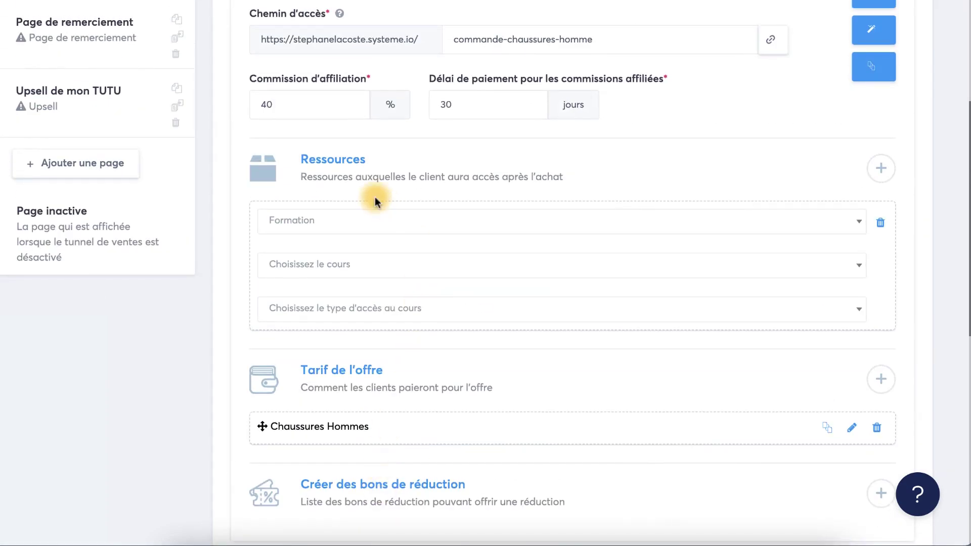
drag(322, 159, 358, 167)
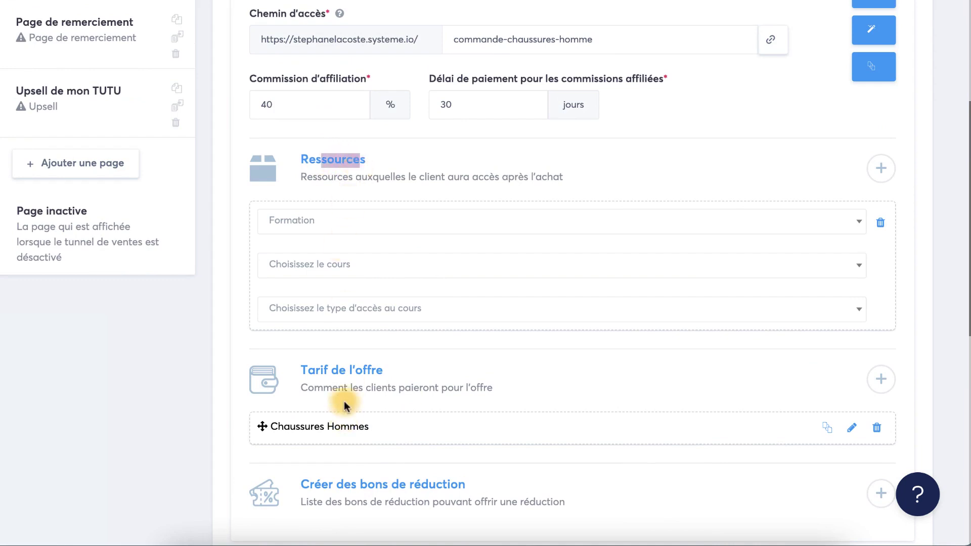
drag(324, 370, 400, 380)
scroll(429, 393, down, 2)
drag(322, 54, 368, 59)
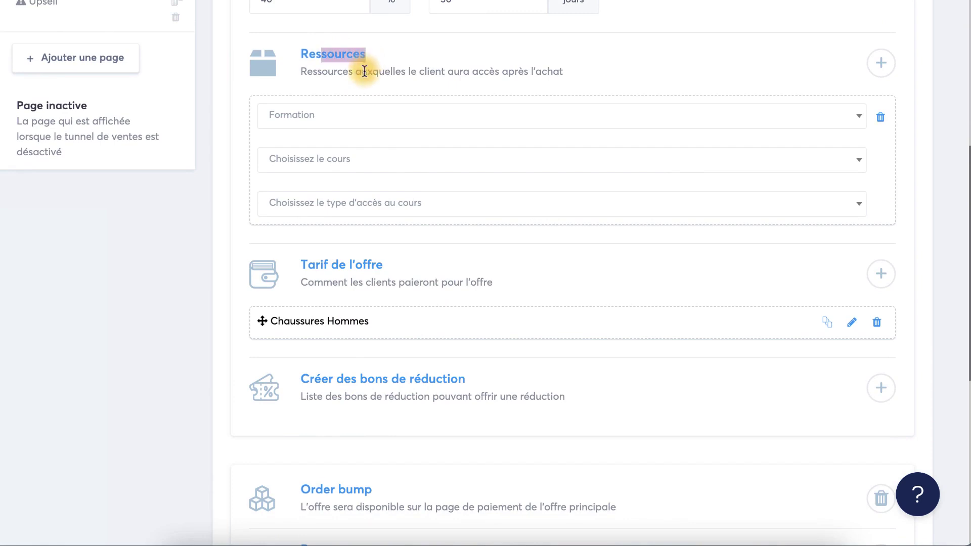
drag(323, 383, 375, 385)
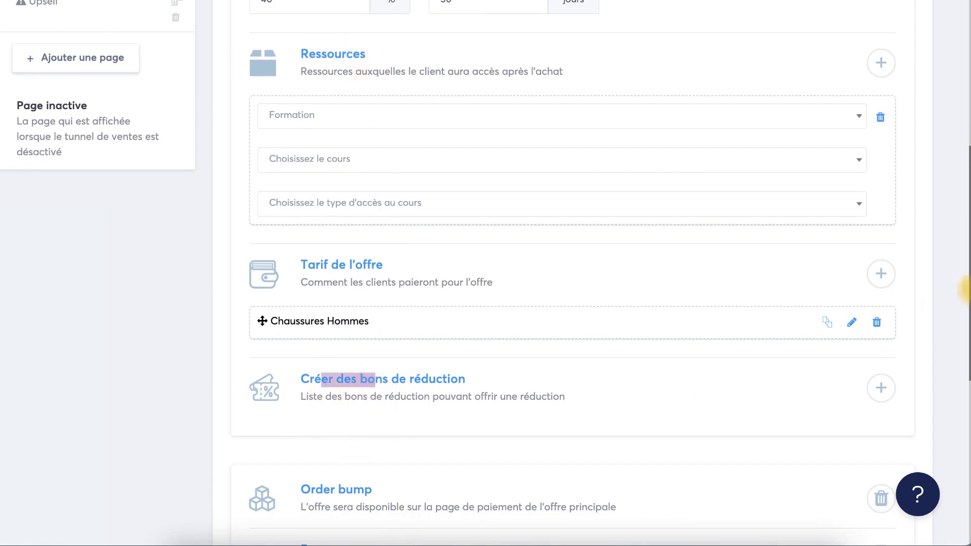
Try to save the Bon de commande step's settings.
scroll(948, 294, up, 7)
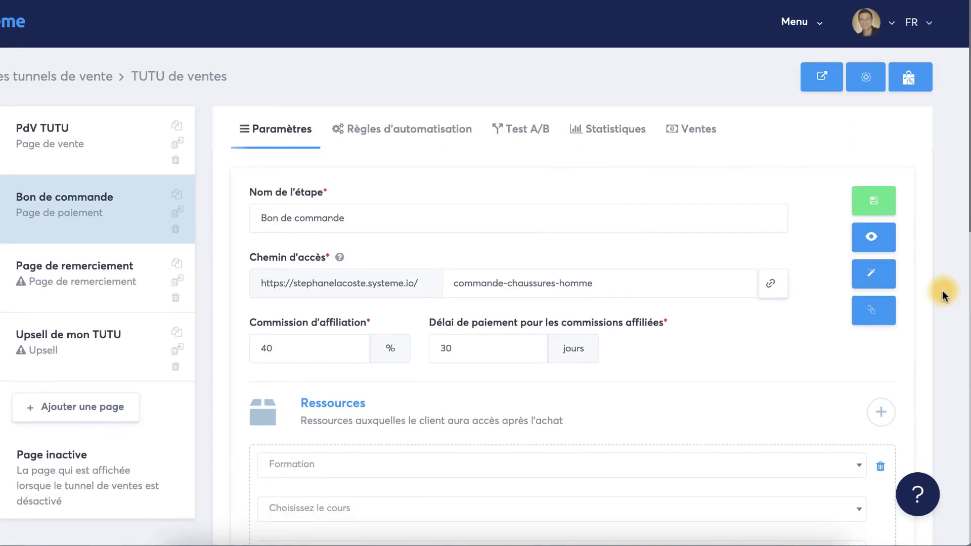
click(876, 201)
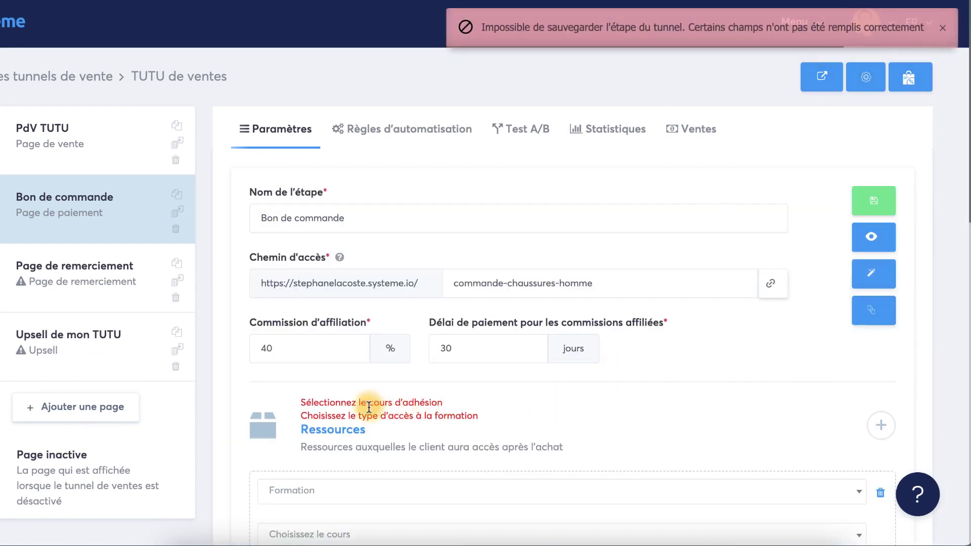
drag(358, 403, 373, 417)
click(946, 378)
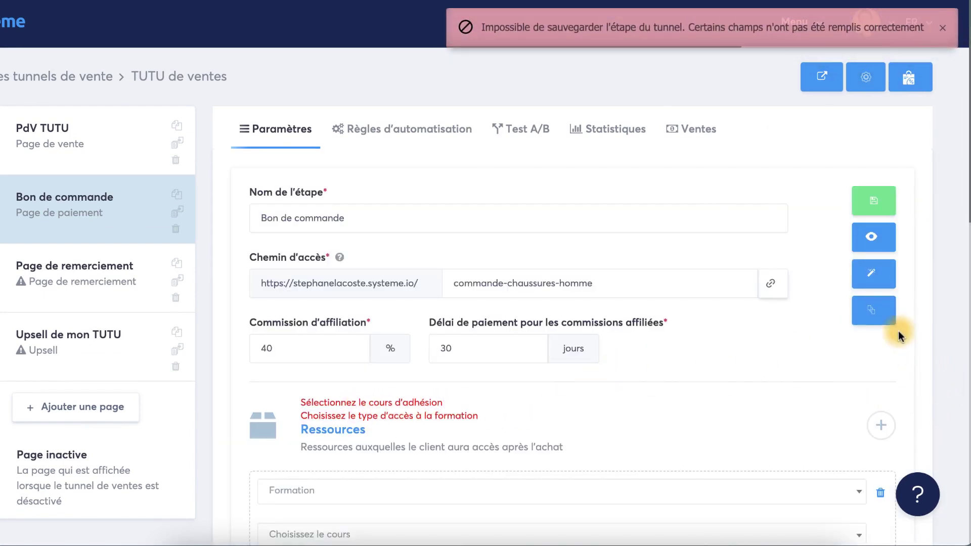
Open the Bon de commande page in the page editor and examine its contact information fields.
click(874, 276)
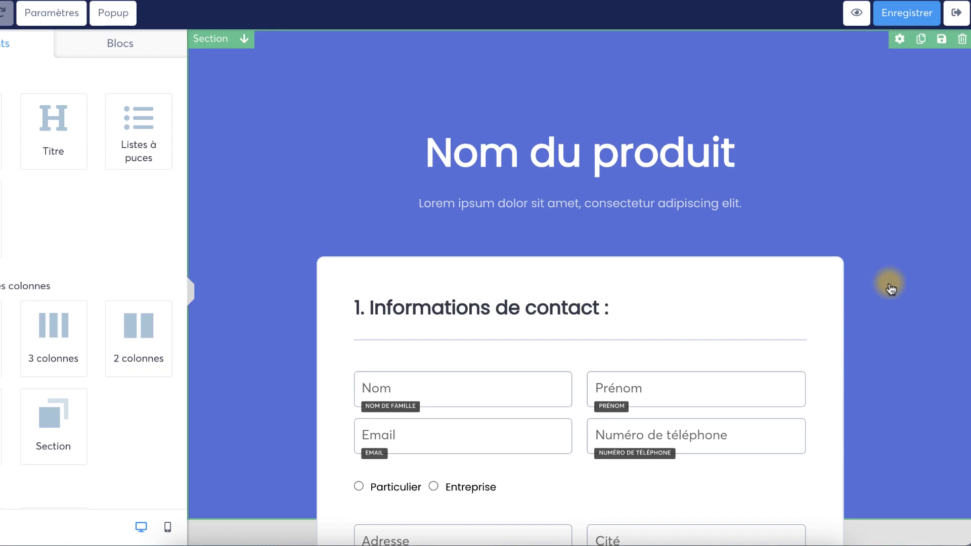
scroll(401, 211, down, 3)
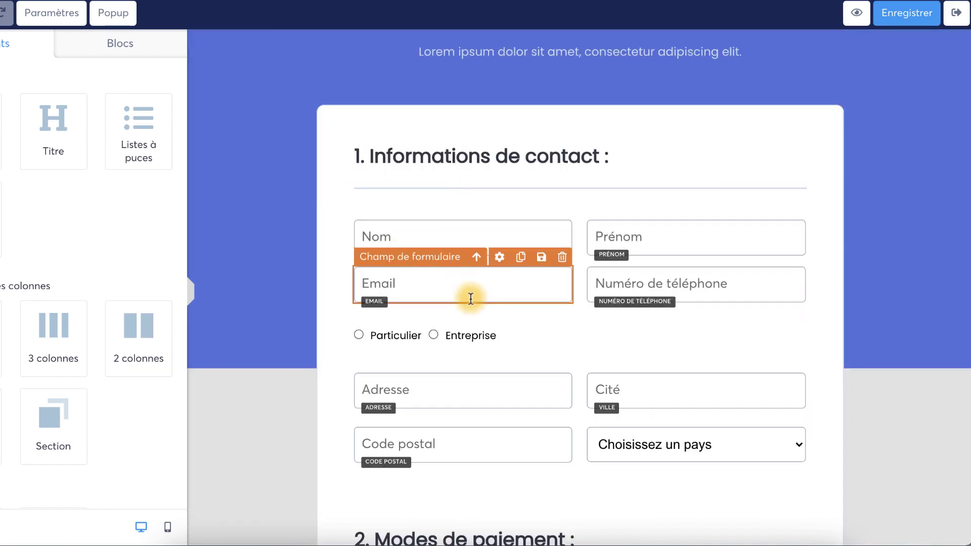
scroll(469, 298, down, 2)
scroll(470, 298, down, 1)
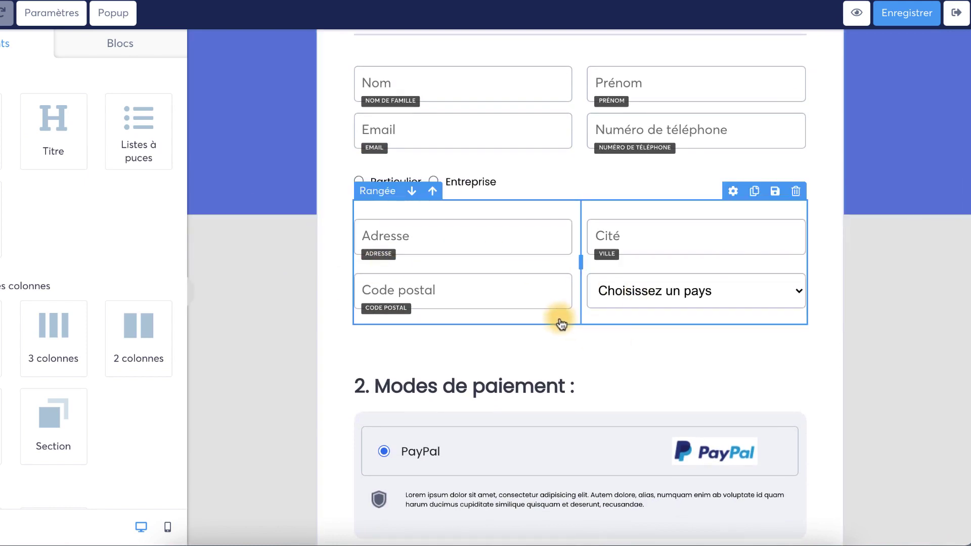
click(530, 411)
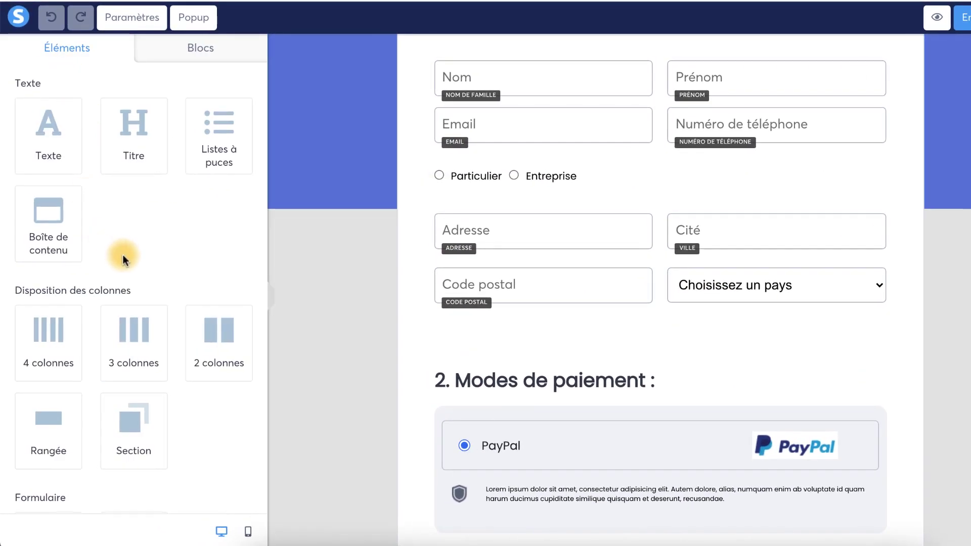
Examine the Paiement elements available for the order page, including Order bump, Mode de paiement and Réduction.
scroll(123, 258, down, 4)
scroll(123, 255, down, 5)
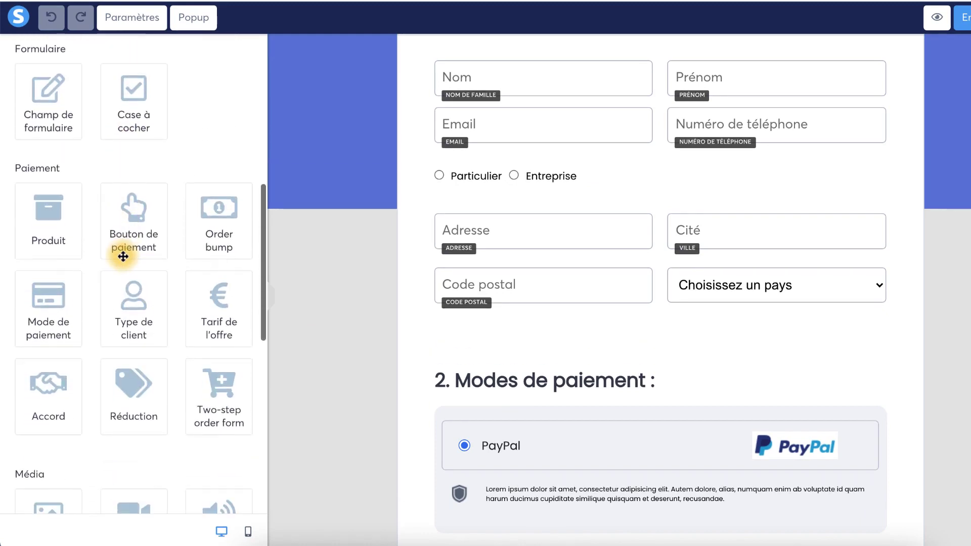
scroll(126, 255, down, 2)
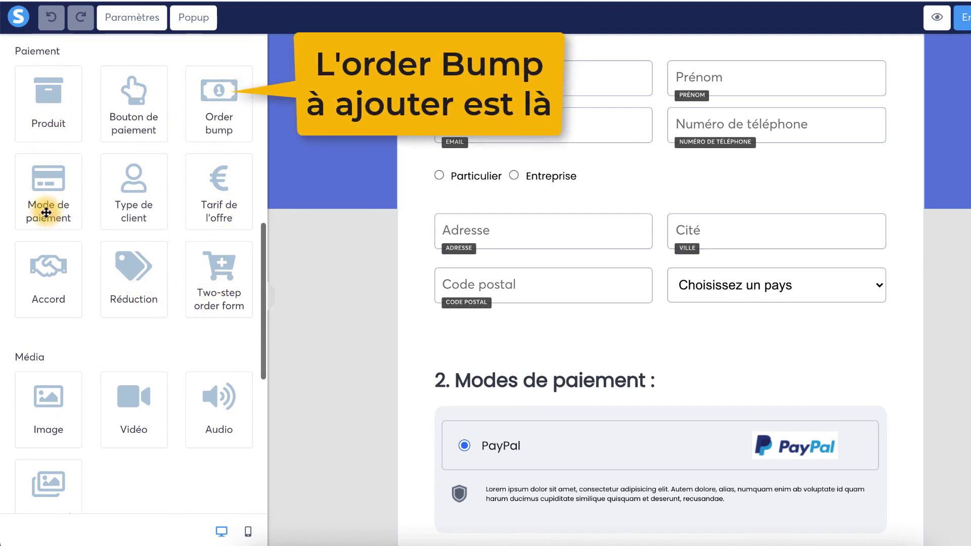
scroll(46, 213, down, 2)
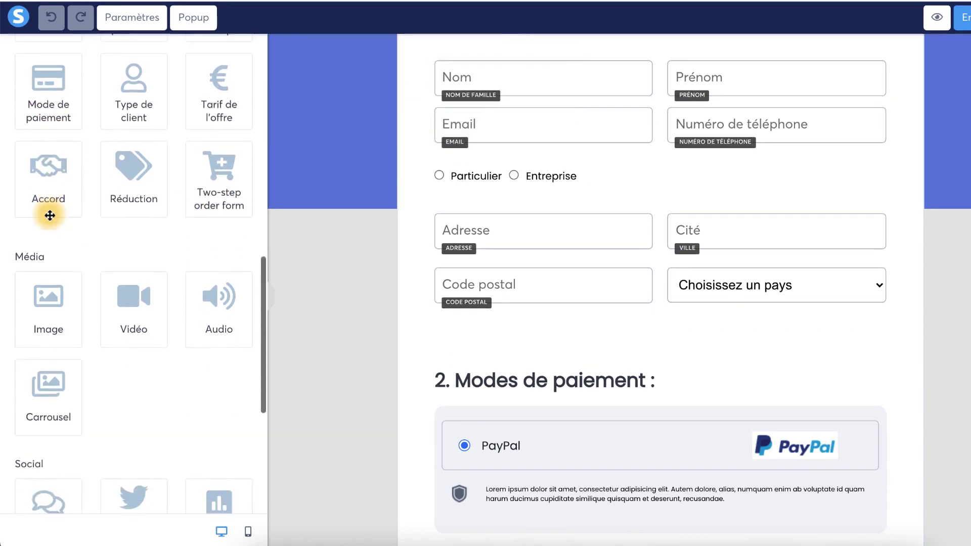
scroll(49, 216, down, 2)
scroll(47, 217, up, 4)
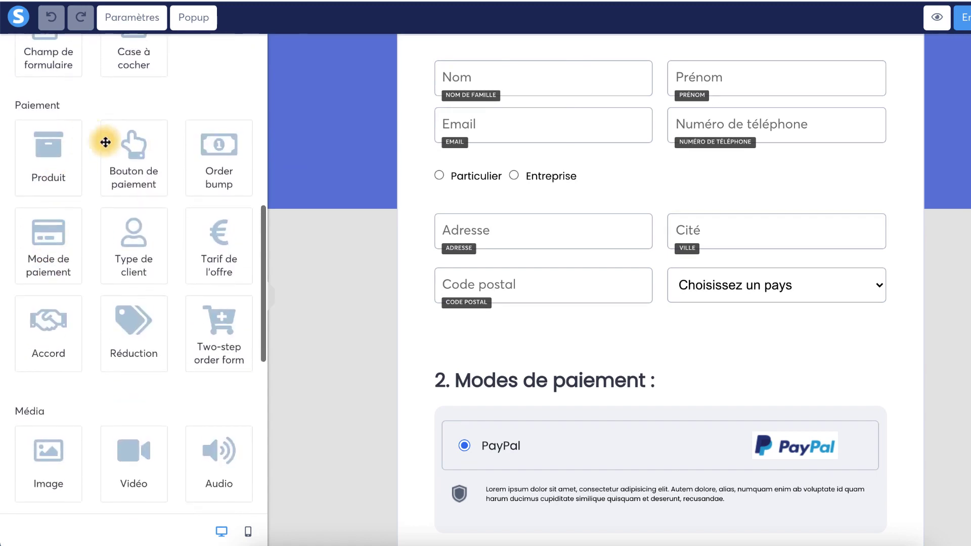
drag(67, 104, 15, 101)
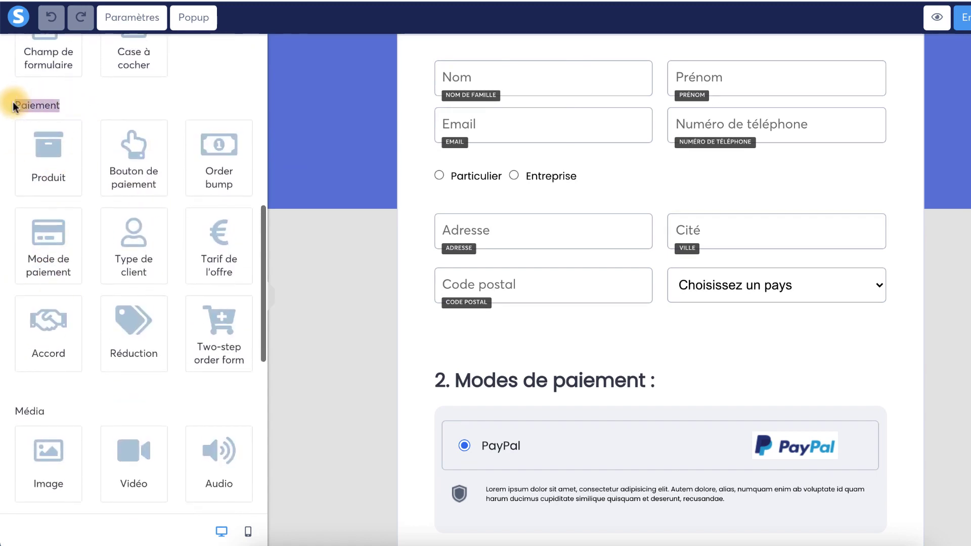
click(79, 104)
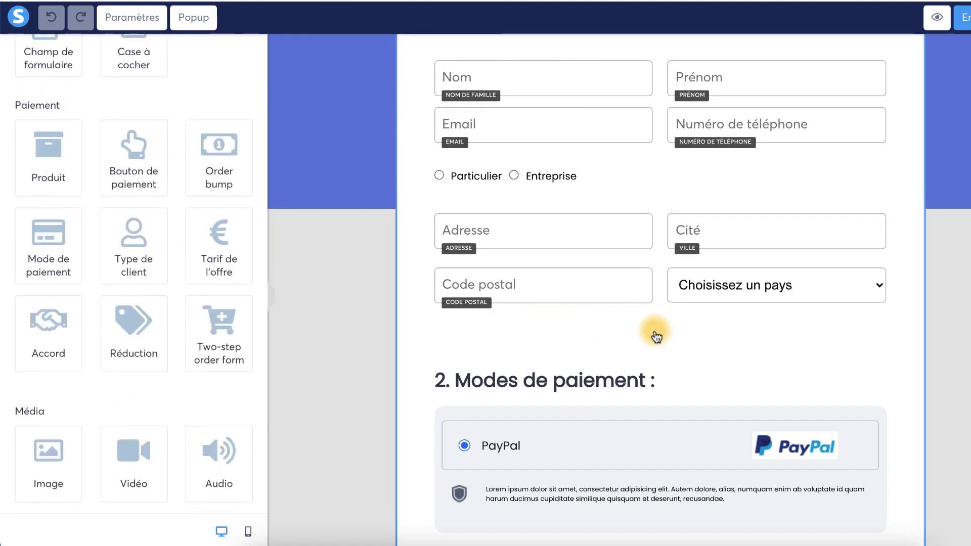
Examine the order page template from the product title and contact form to the payment methods, example prices and Valider button.
scroll(657, 337, down, 2)
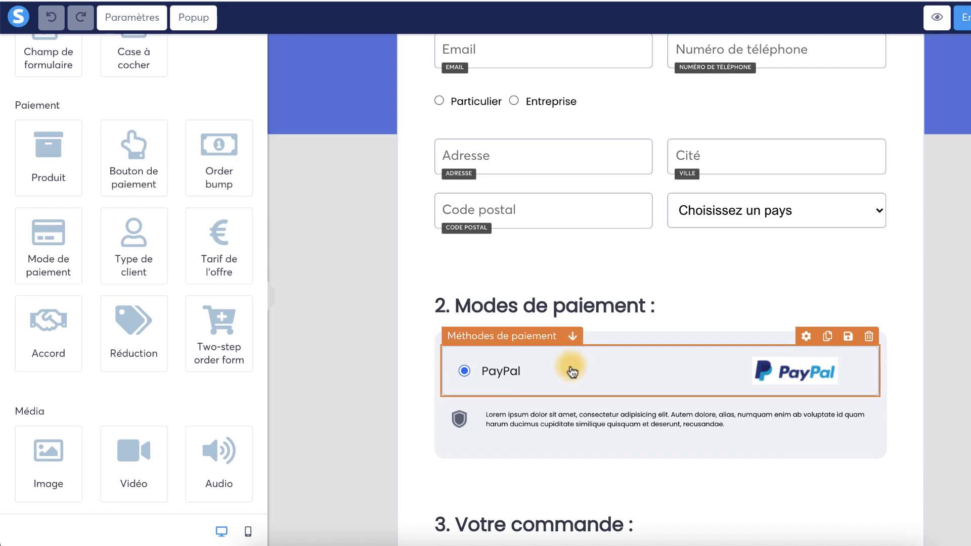
scroll(903, 394, down, 5)
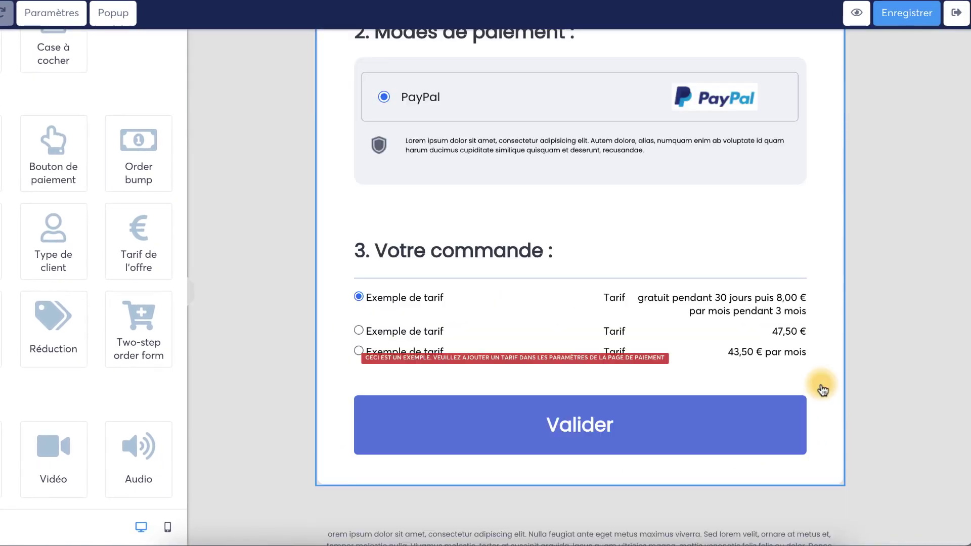
click(445, 349)
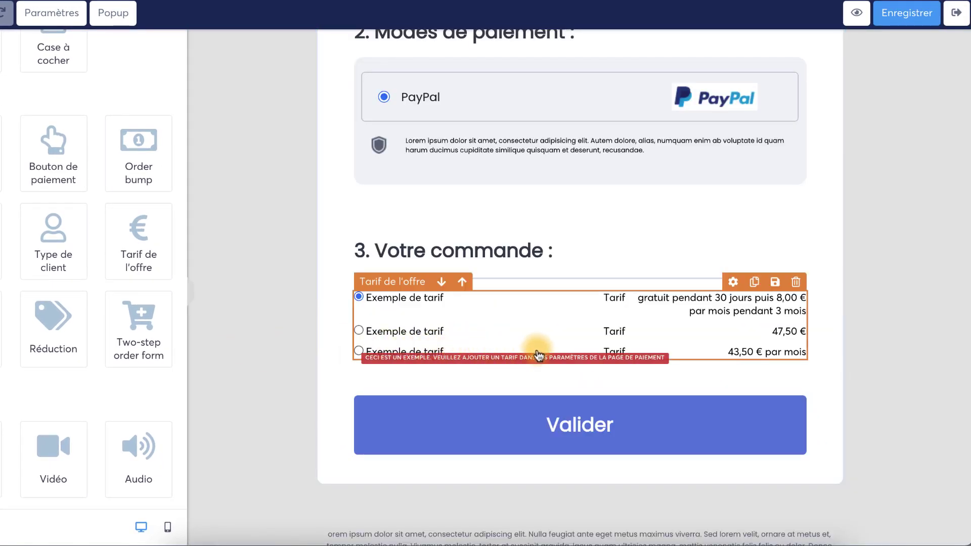
click(847, 264)
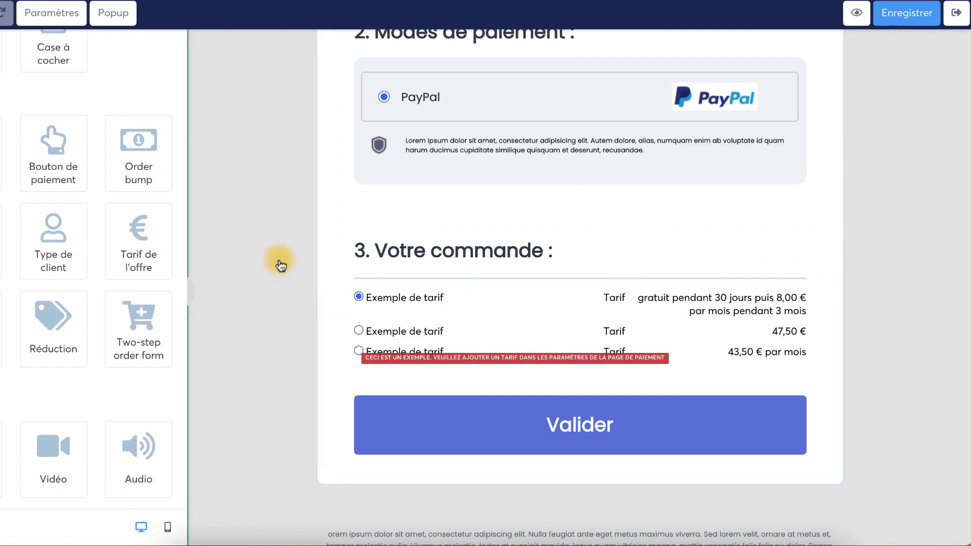
scroll(280, 263, up, 1)
scroll(279, 263, up, 3)
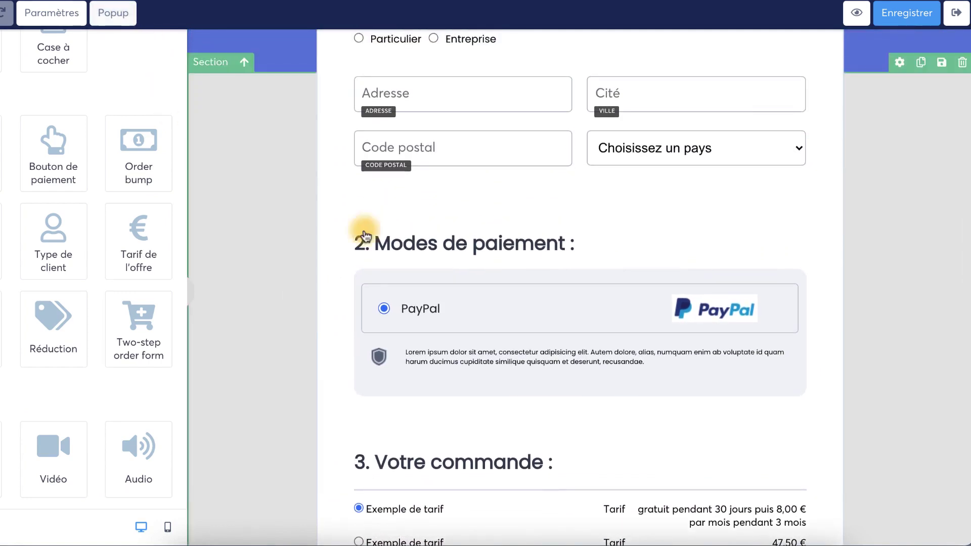
scroll(883, 263, up, 9)
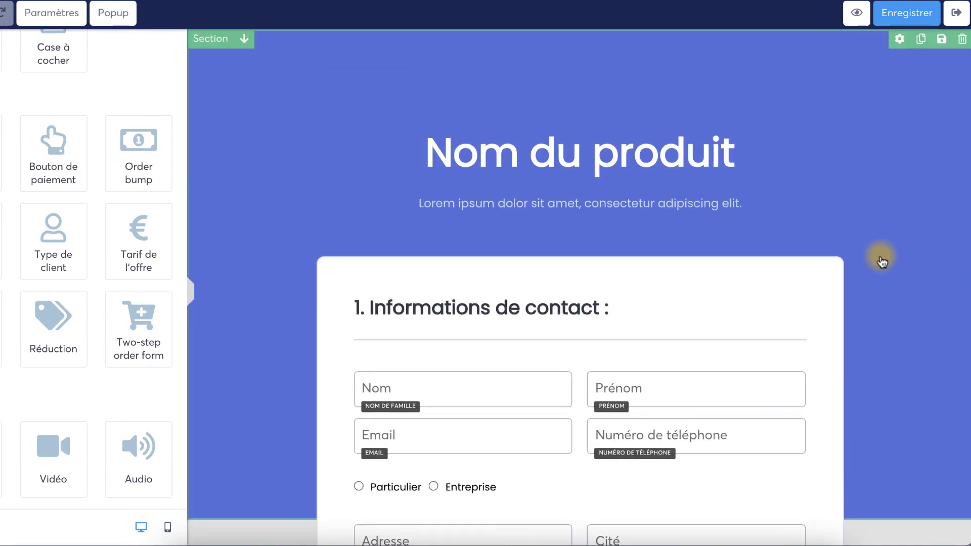
scroll(743, 249, down, 7)
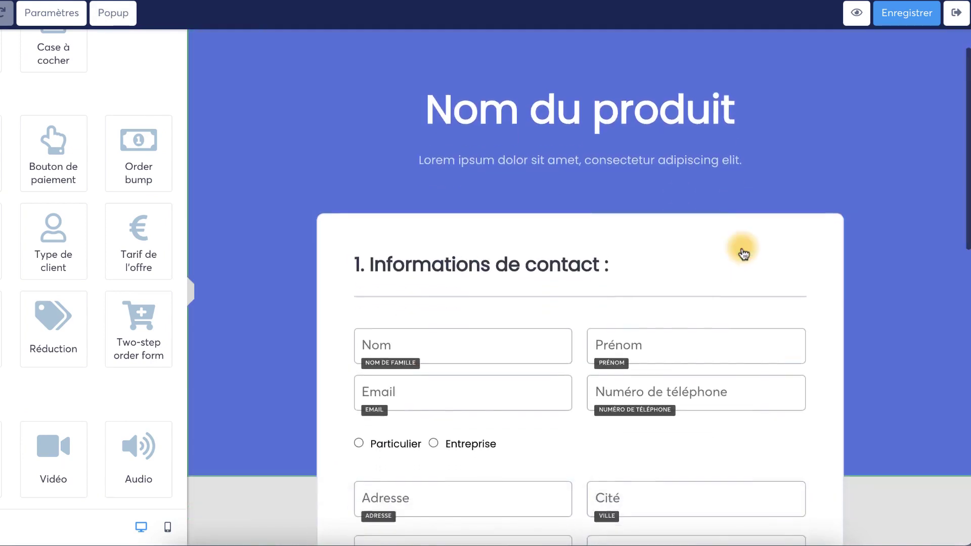
scroll(597, 202, down, 1)
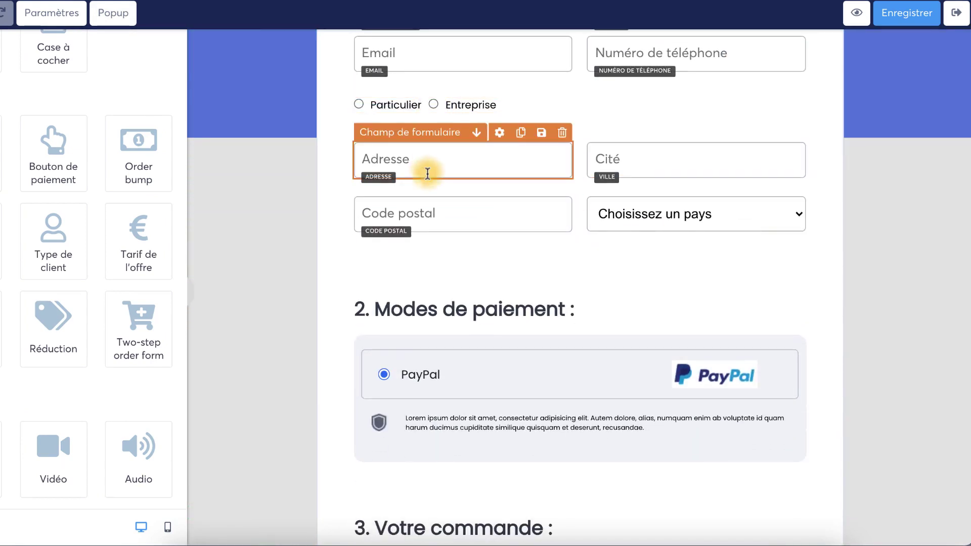
scroll(440, 253, down, 4)
scroll(759, 108, up, 10)
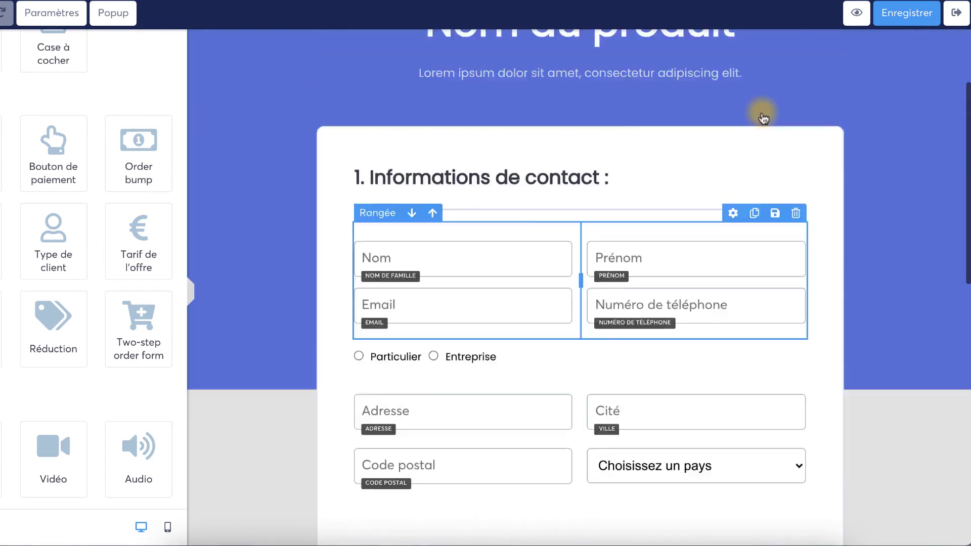
Save the order page and leave the editor to return to the Bon de commande step's settings.
click(903, 18)
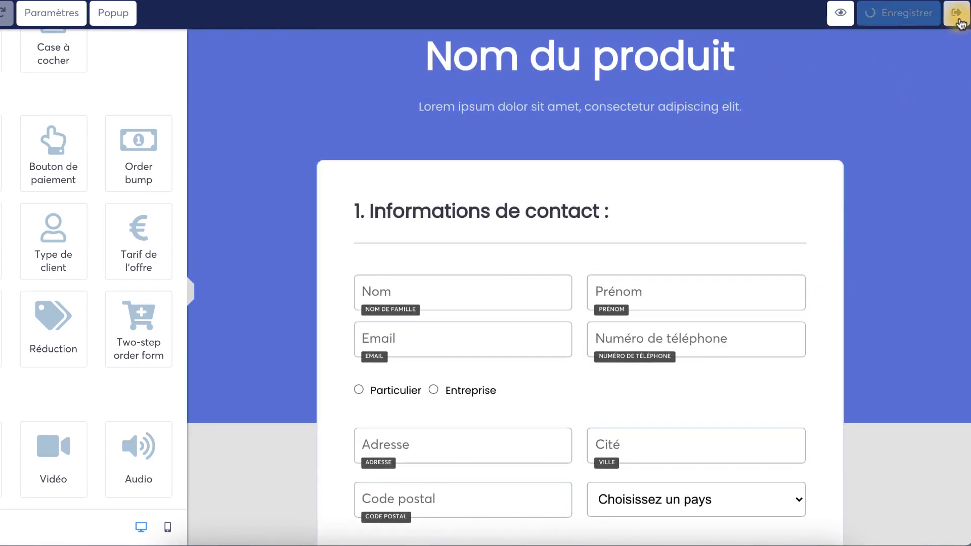
click(960, 22)
scroll(397, 386, down, 4)
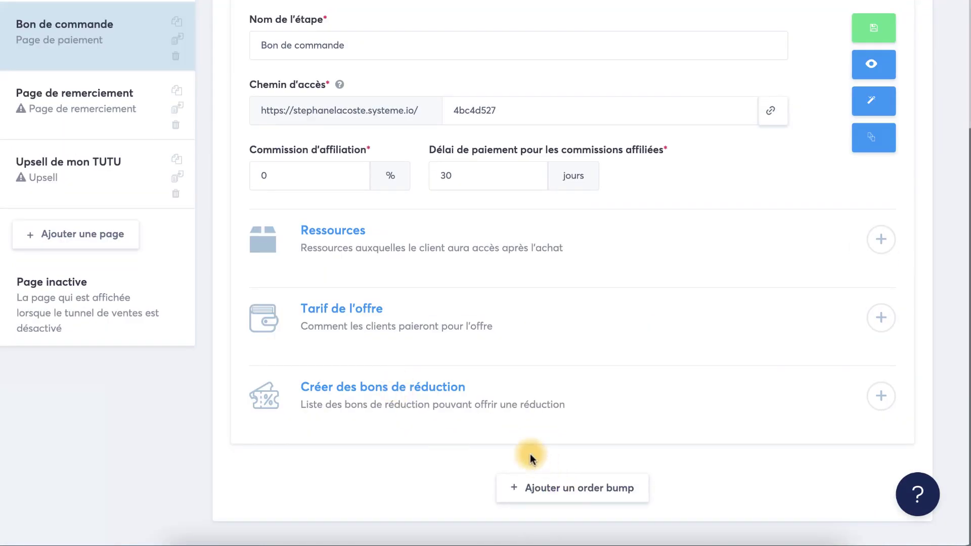
Move the Page de Remerciement step below Upsell de mon TUTU so that it comes last in the funnel.
scroll(528, 454, up, 3)
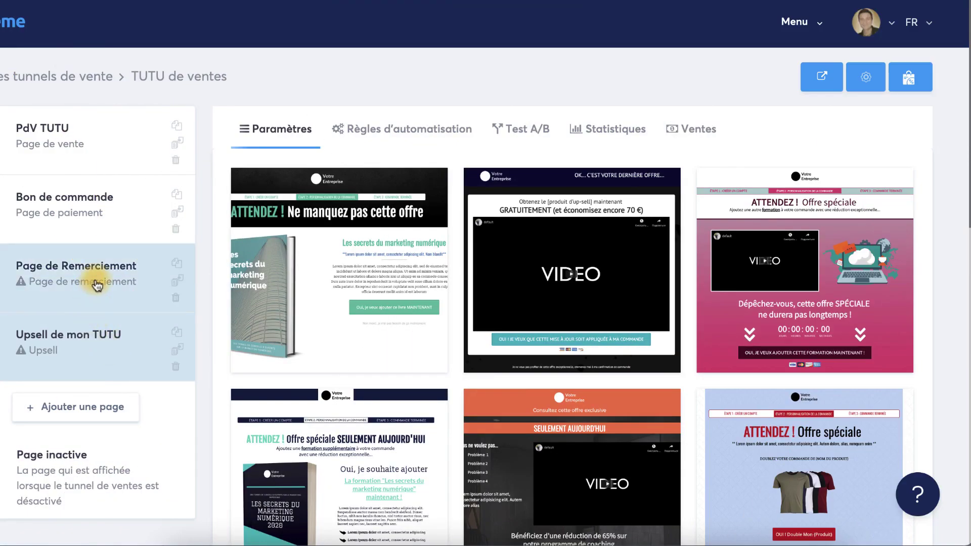
click(97, 287)
drag(101, 268, 91, 391)
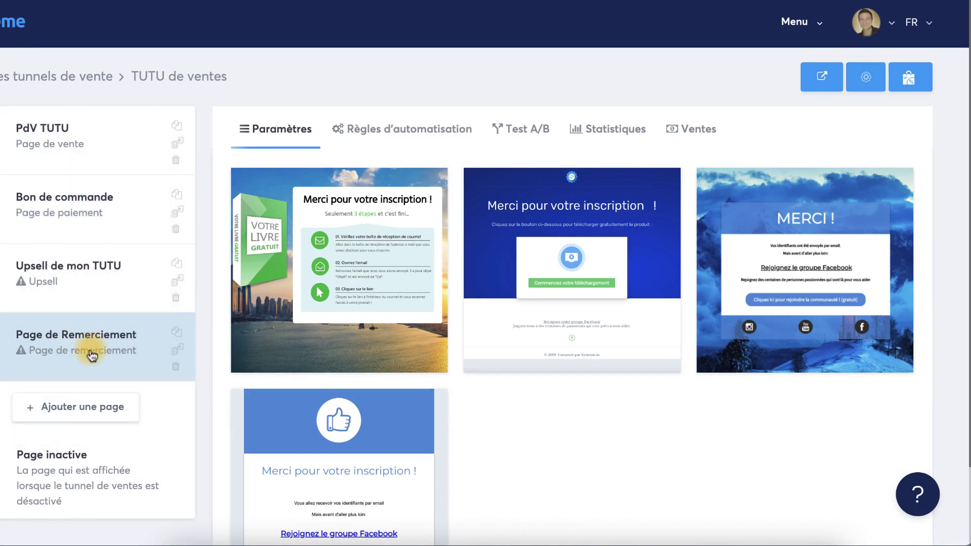
Browse the upsell templates for Upsell de mon TUTU and select the "OK... C'est votre dernière offre..." video template.
click(79, 266)
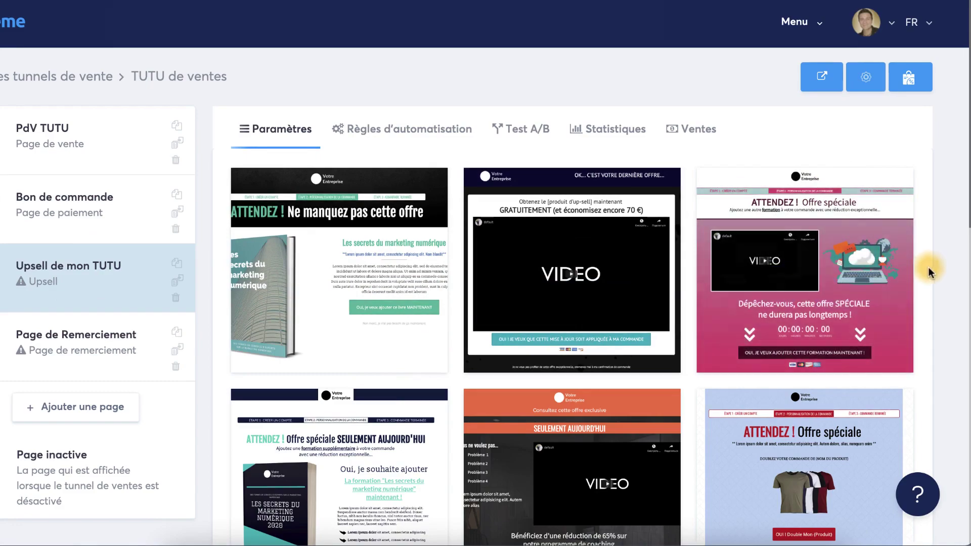
scroll(936, 268, down, 3)
scroll(936, 268, up, 3)
scroll(936, 268, down, 2)
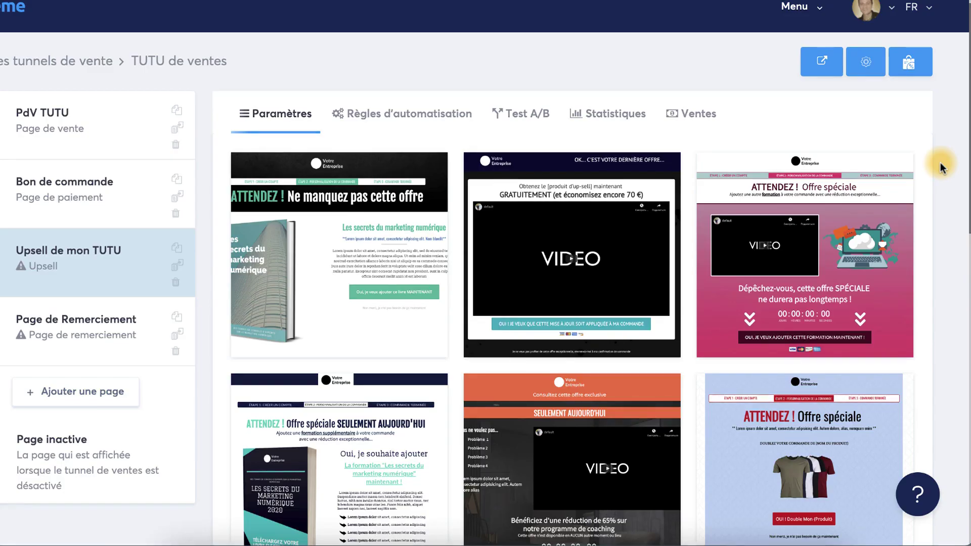
scroll(939, 162, down, 7)
scroll(939, 163, down, 8)
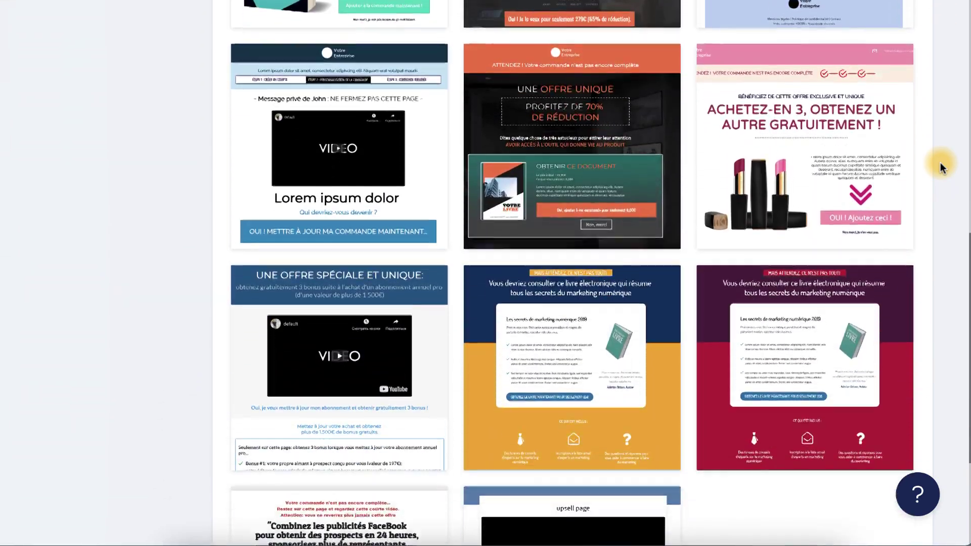
scroll(940, 162, up, 7)
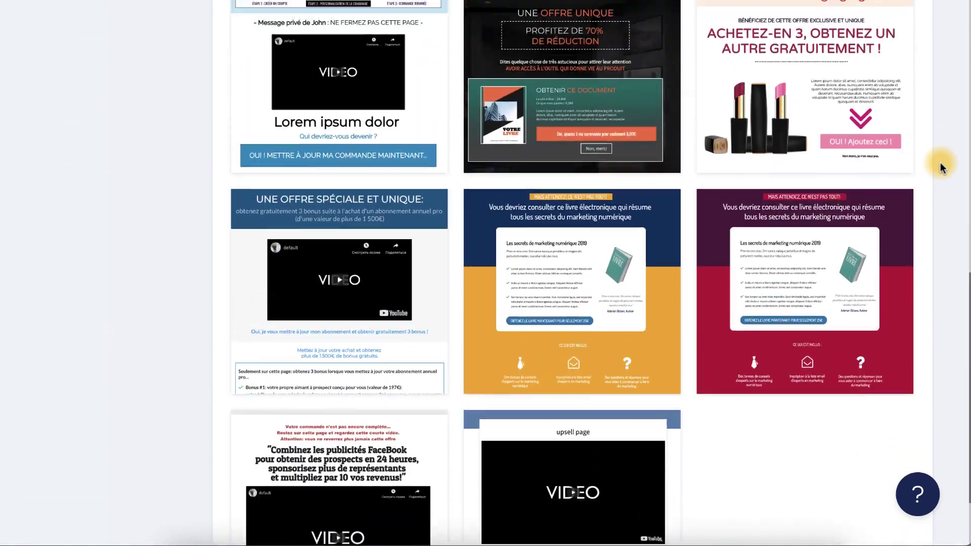
scroll(940, 163, up, 6)
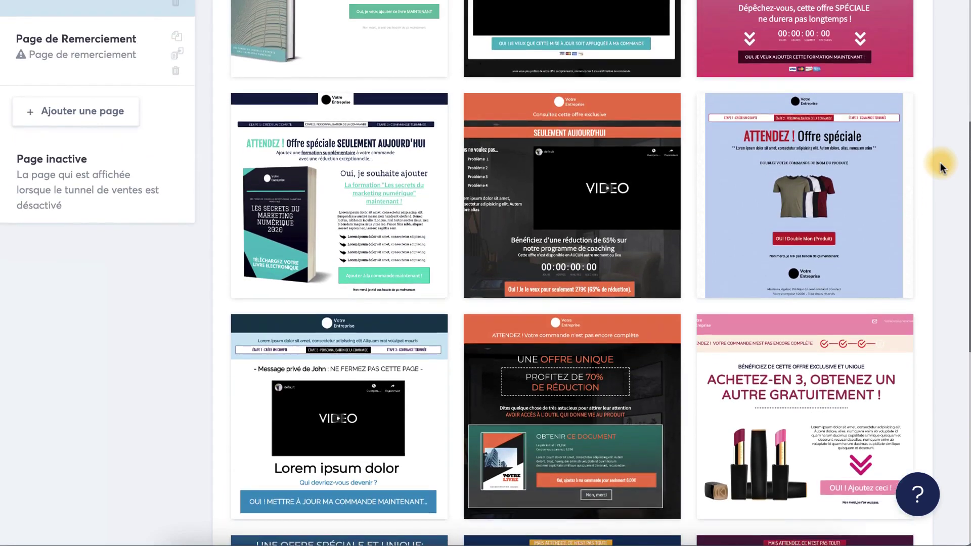
scroll(939, 162, up, 1)
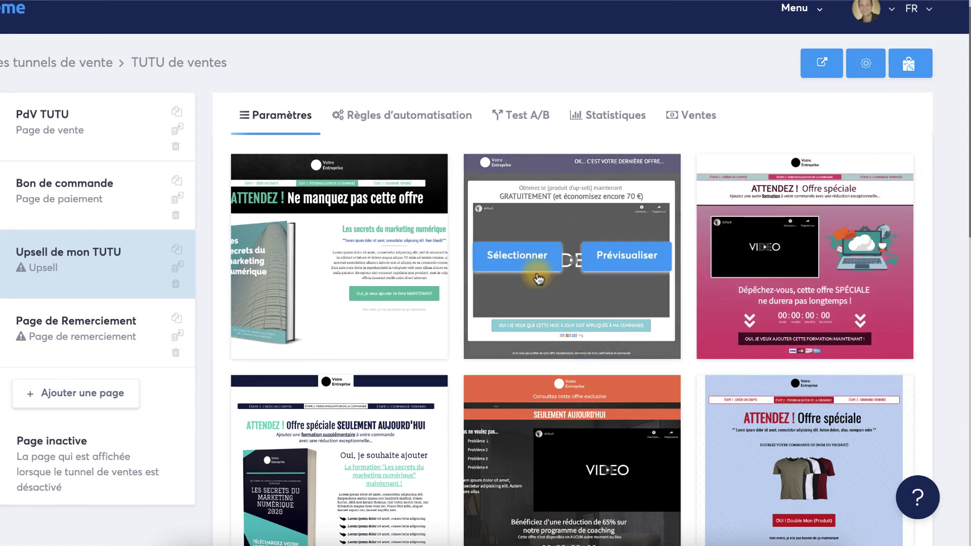
click(529, 259)
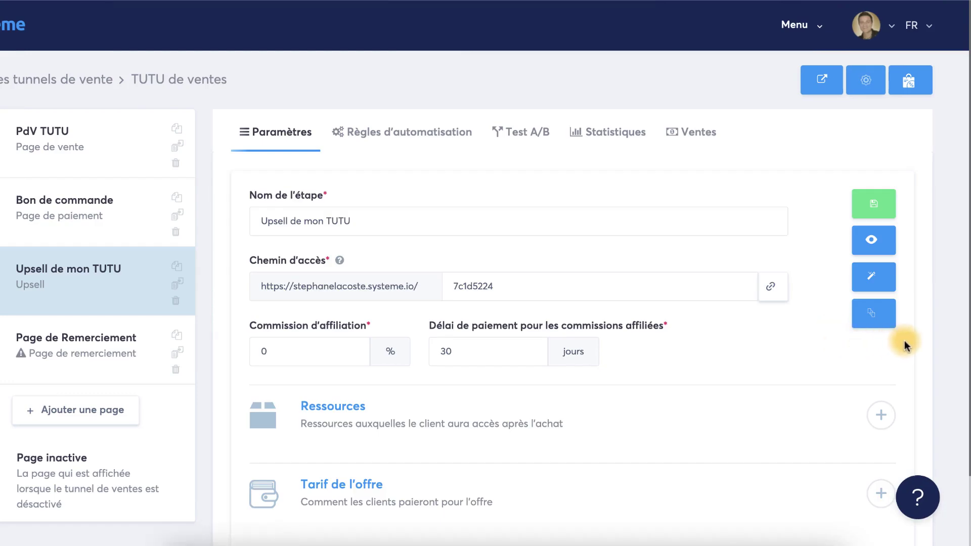
Set the upsell step's access path to chaussures-homme-sport.
drag(524, 289, 435, 286)
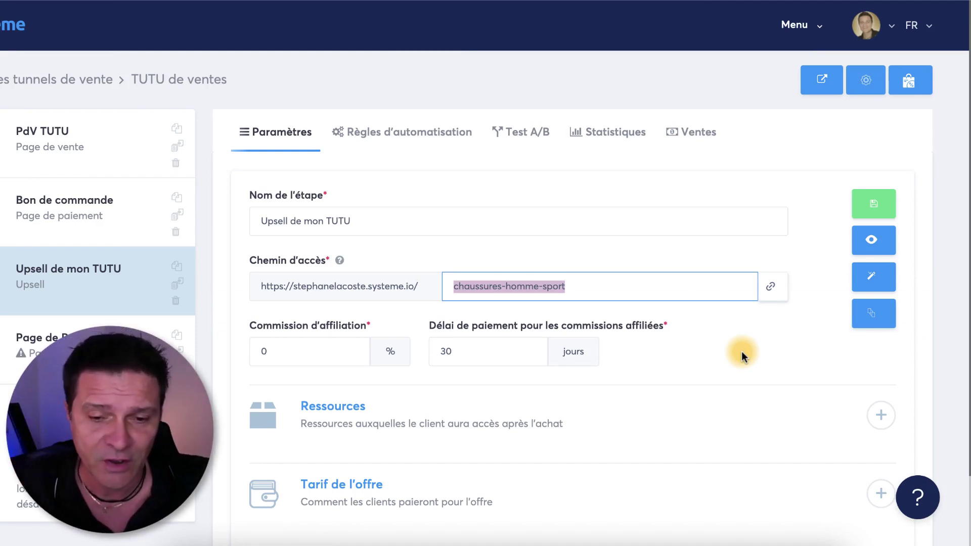
click(741, 351)
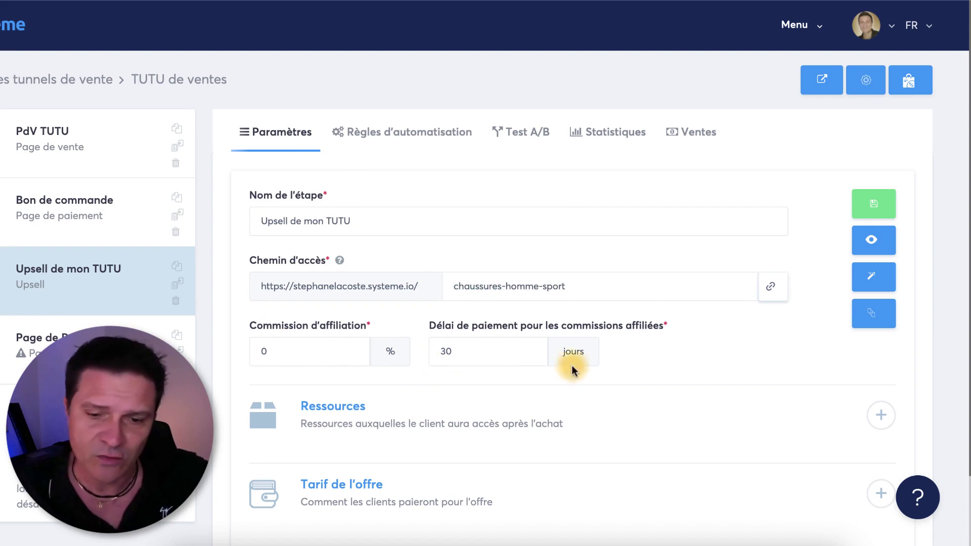
Add an empty resource entry to the upsell step and look through the available resource types, such as Formation and Produit physique.
scroll(651, 366, down, 2)
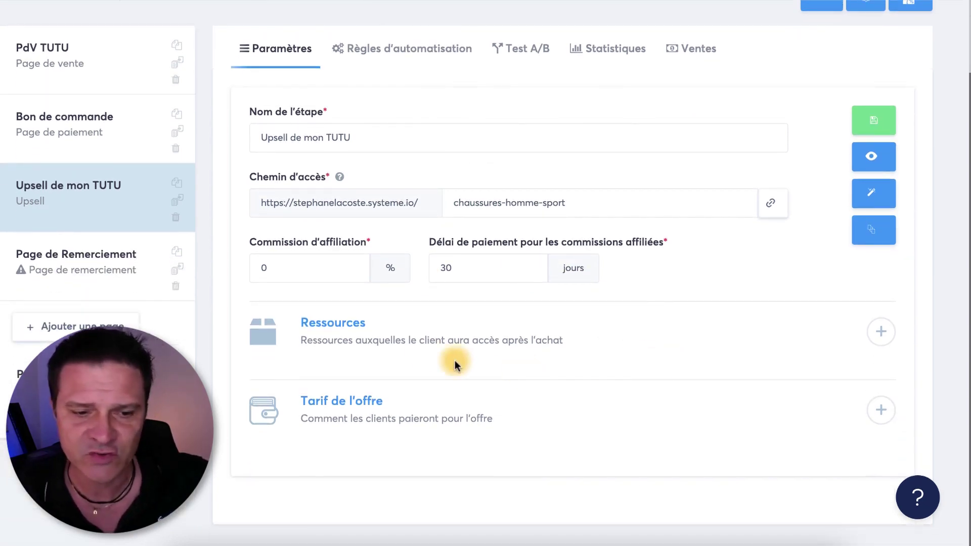
click(881, 332)
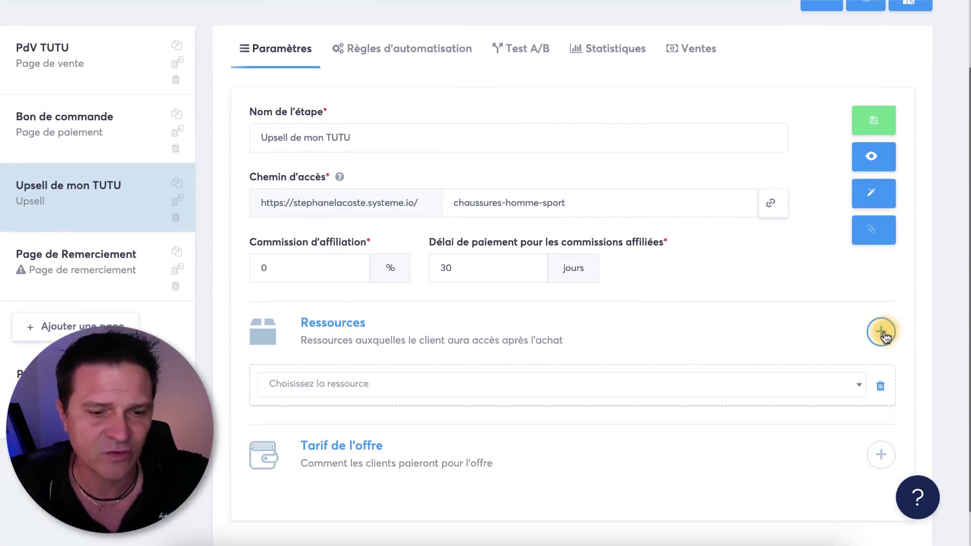
click(858, 386)
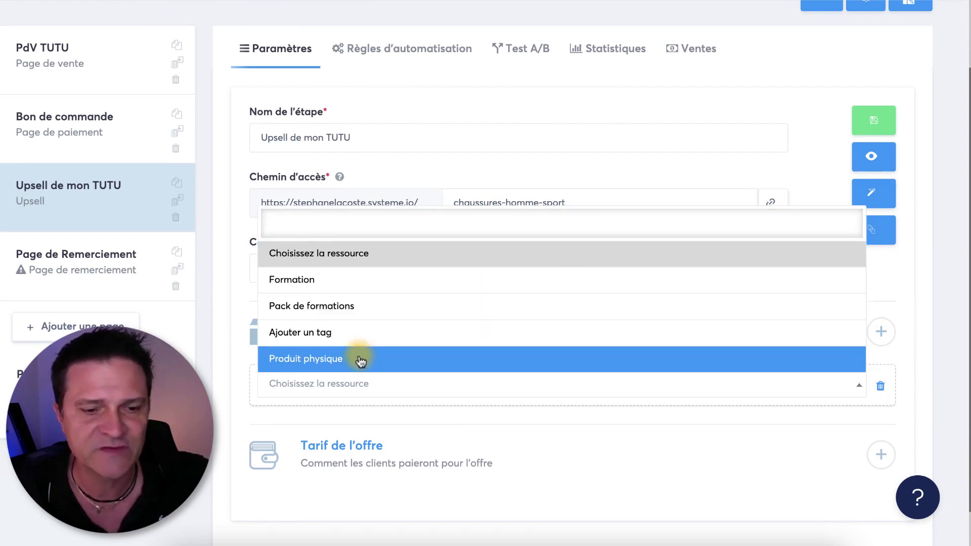
click(932, 326)
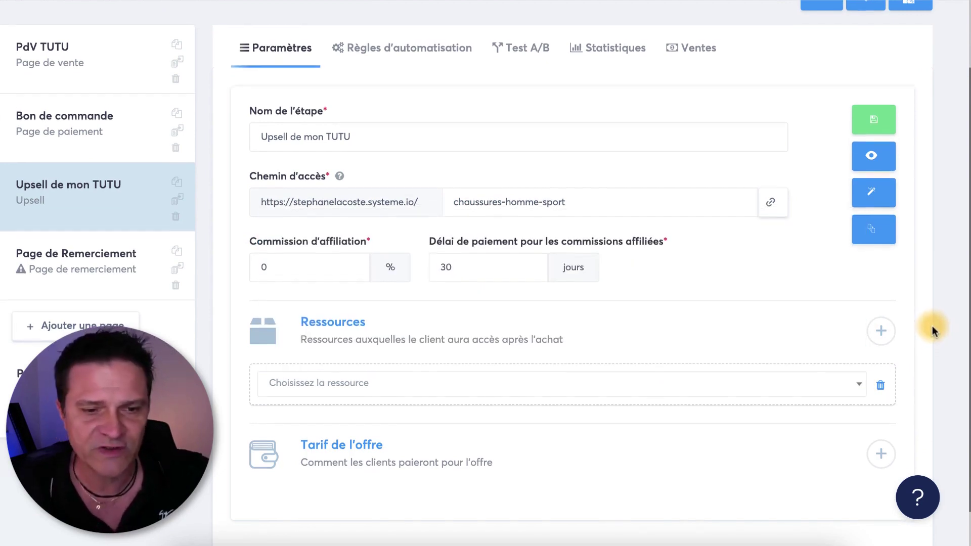
scroll(932, 325, down, 1)
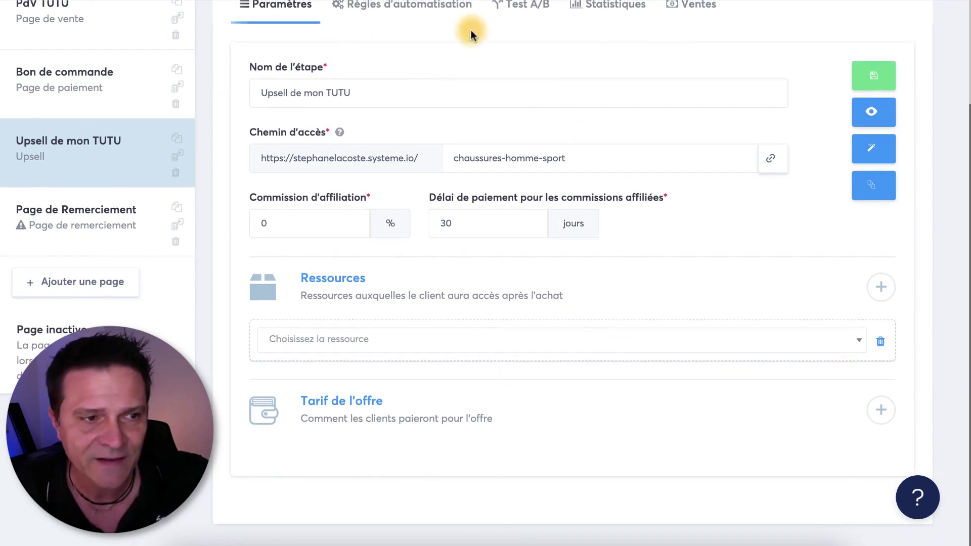
View the upsell's offer pricing options without choosing one, and try to save the funnel step.
click(879, 410)
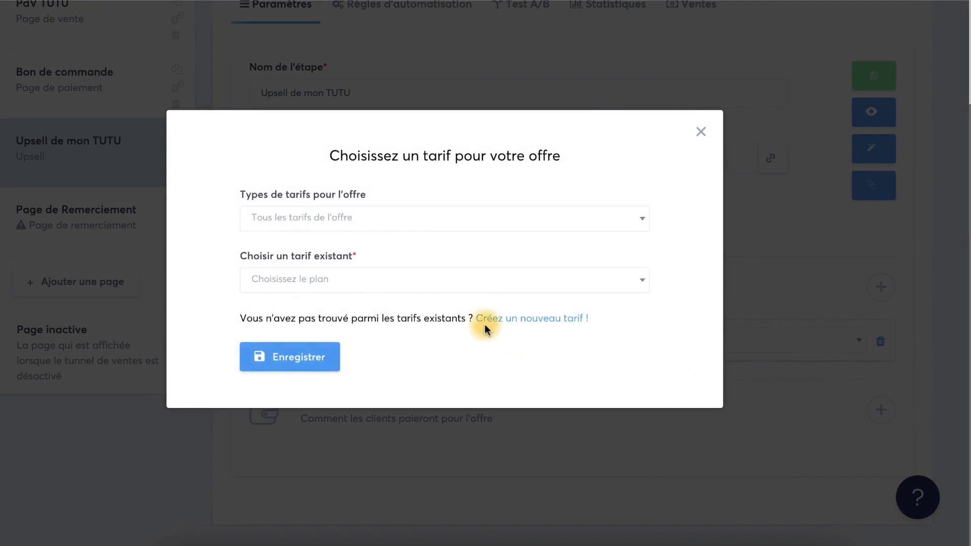
click(700, 132)
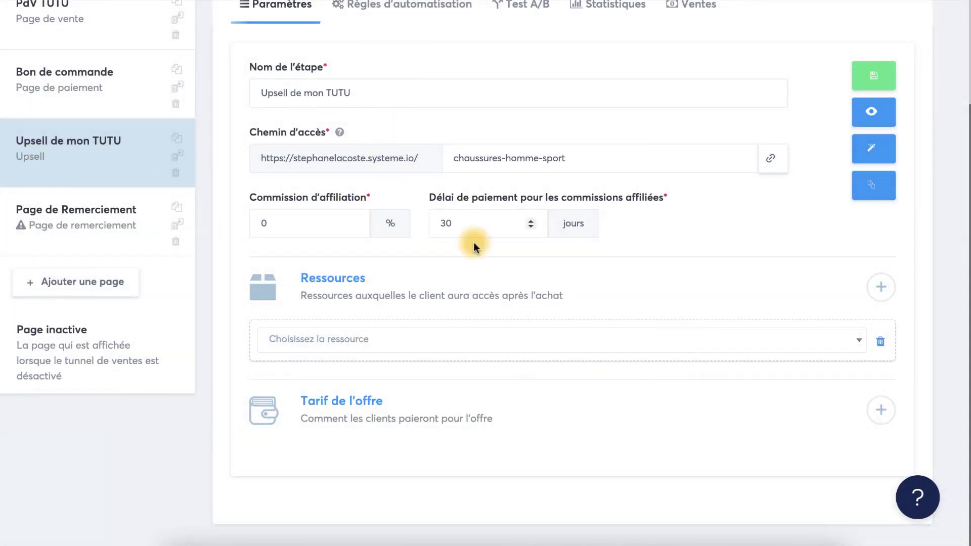
scroll(699, 359, up, 3)
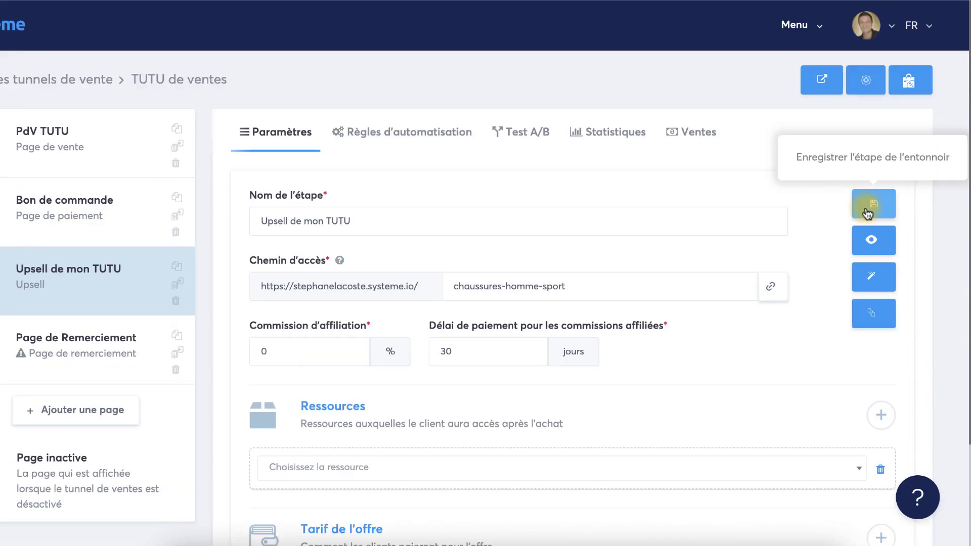
click(868, 208)
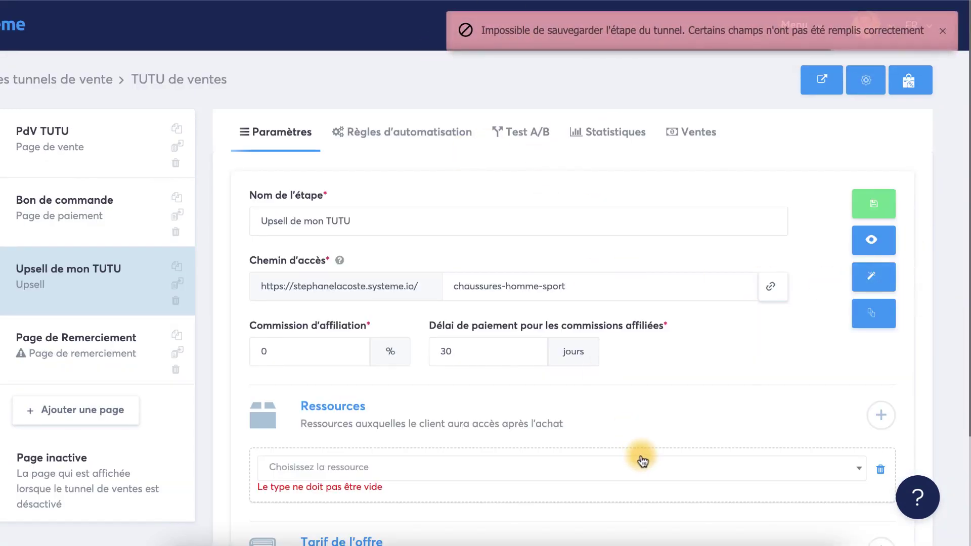
Open the upsell page in the page editor and examine its heading text and the settings of its video element.
click(866, 287)
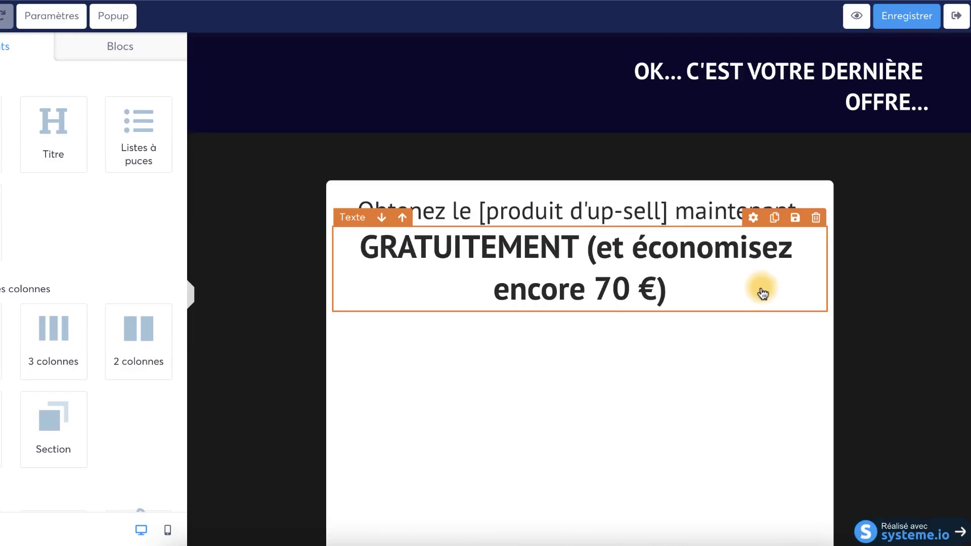
scroll(868, 275, down, 2)
scroll(872, 277, down, 1)
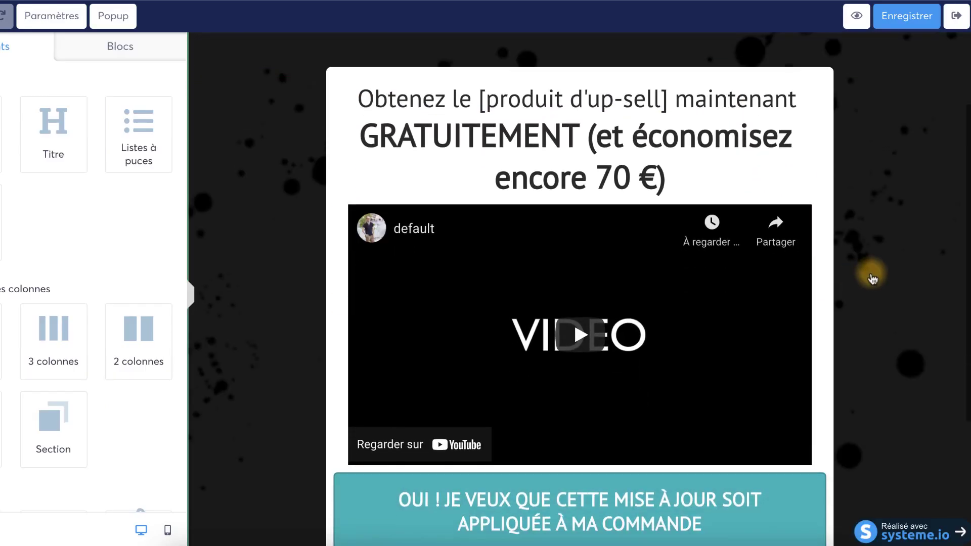
click(455, 139)
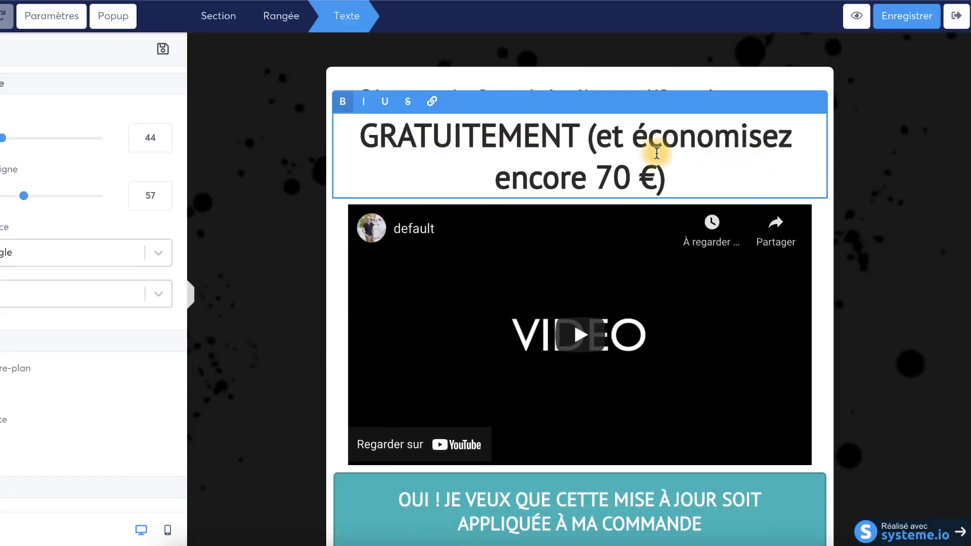
click(777, 222)
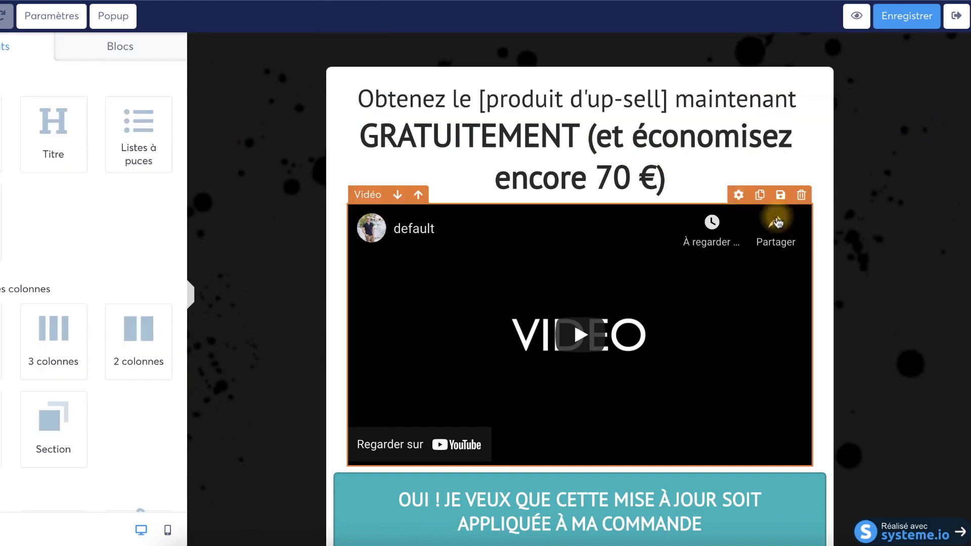
click(531, 101)
click(527, 266)
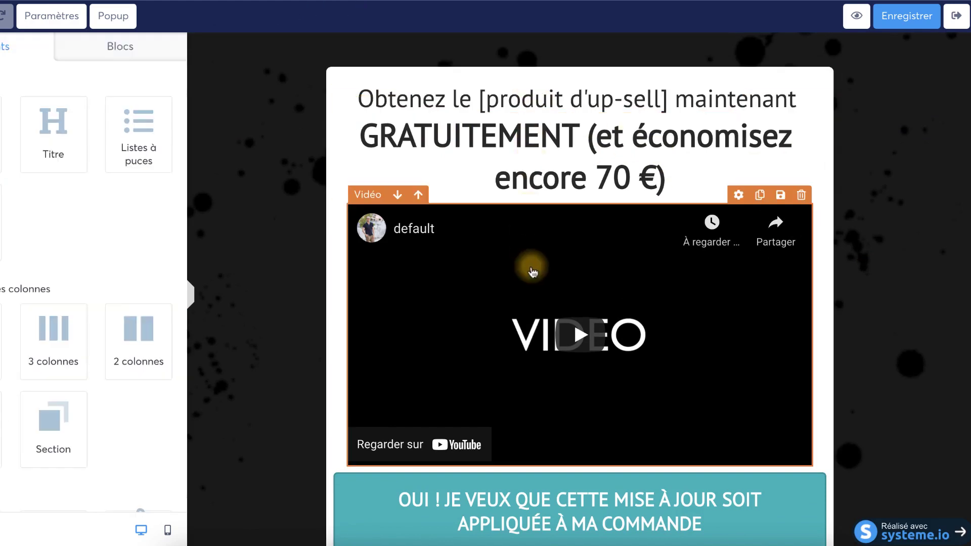
click(540, 288)
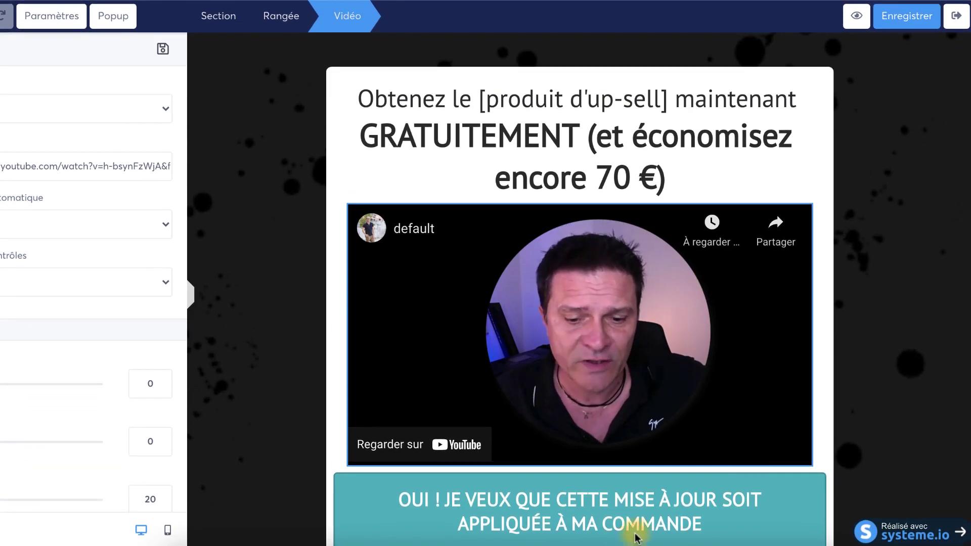
Examine the upsell page's button for accepting the offer and its button for refusing the offer.
click(578, 516)
click(578, 515)
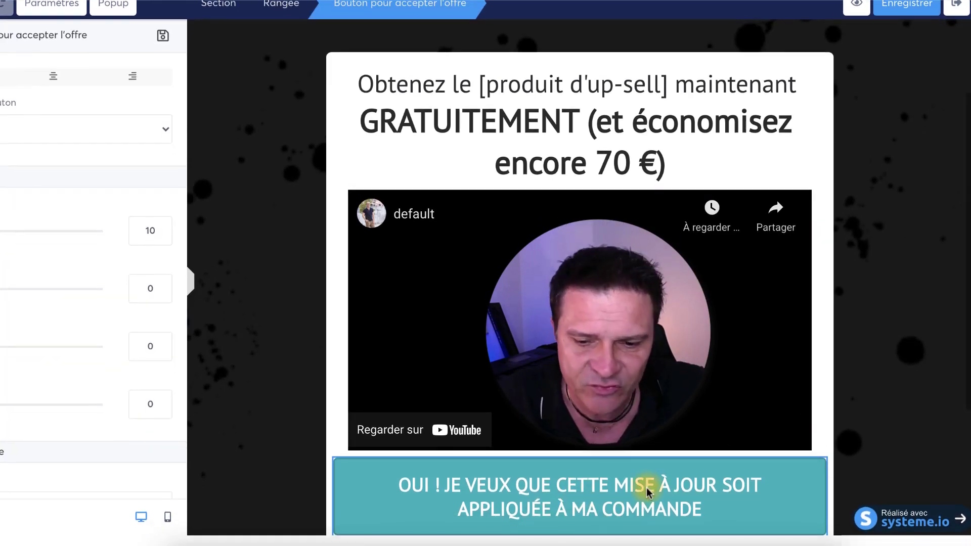
click(904, 321)
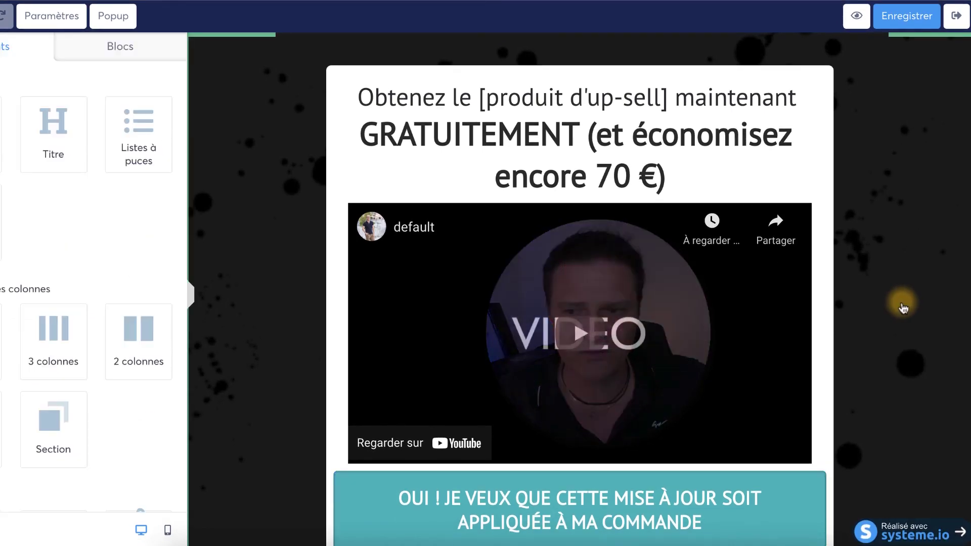
scroll(765, 337, up, 2)
scroll(764, 339, down, 6)
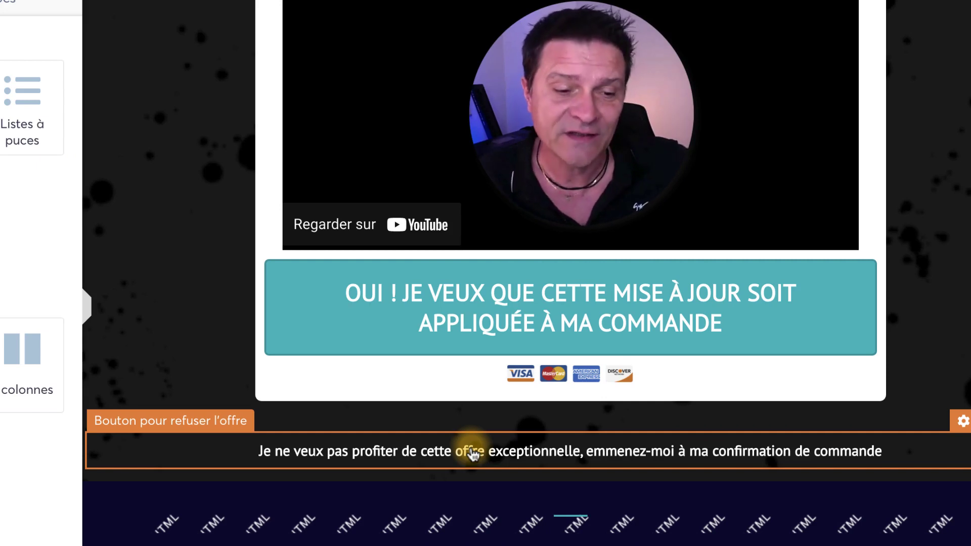
click(470, 454)
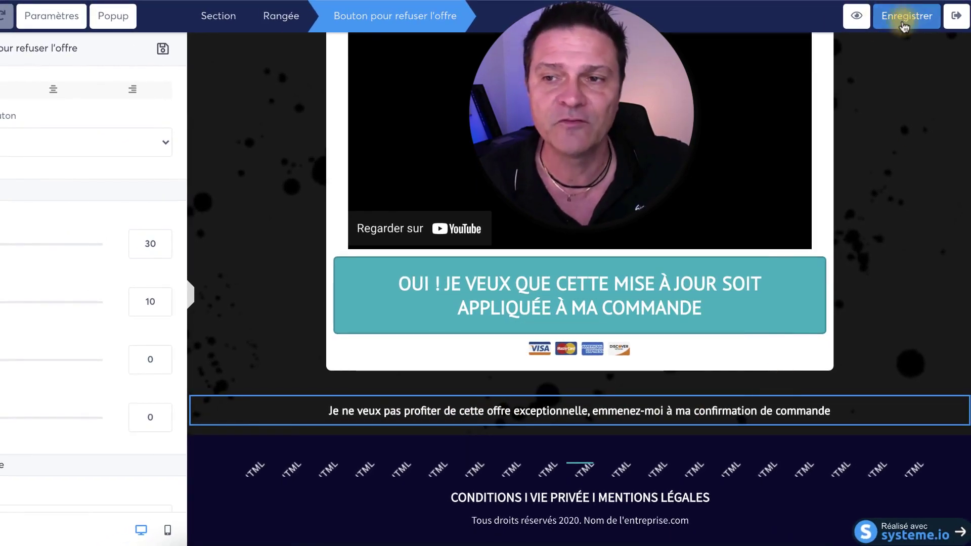
Check the mobile and desktop views of the upsell page, save it and leave the page editor.
click(167, 531)
click(140, 531)
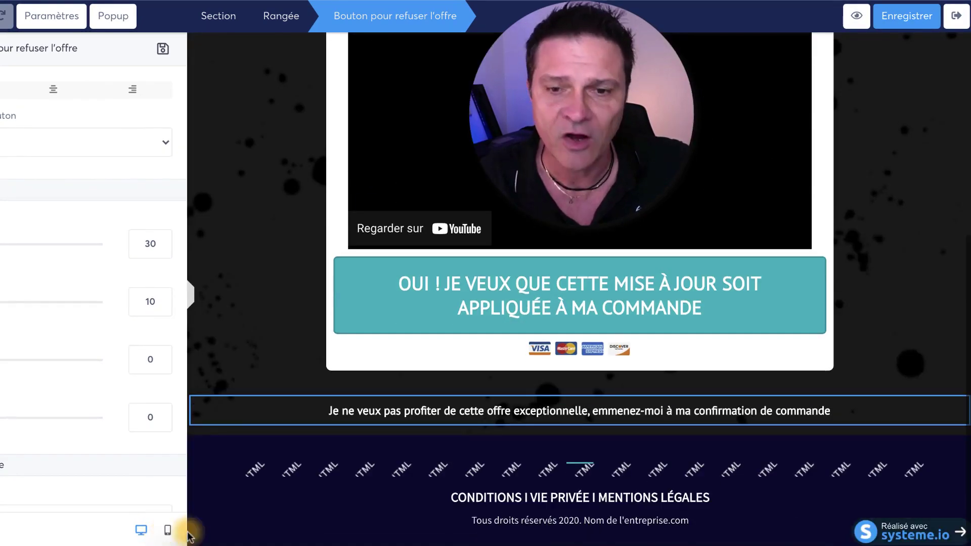
click(898, 29)
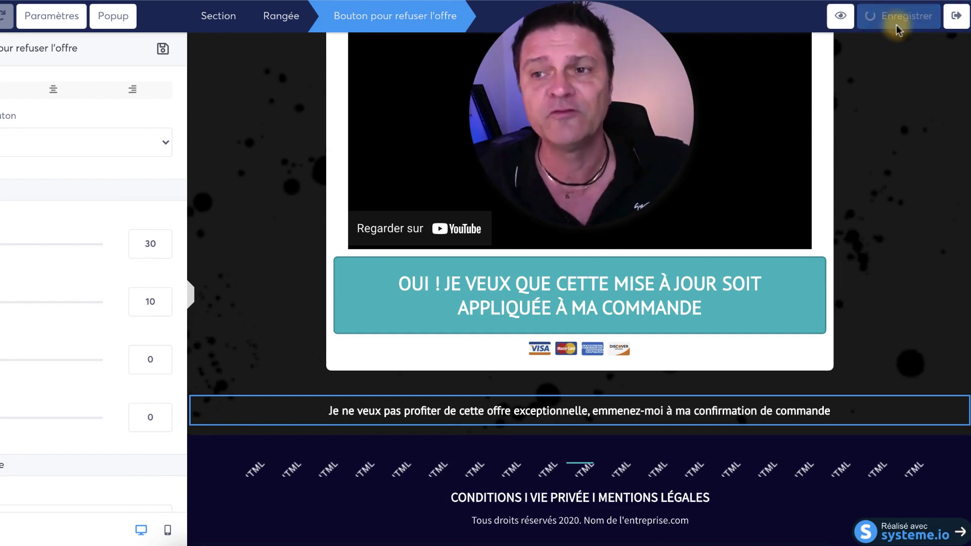
click(955, 22)
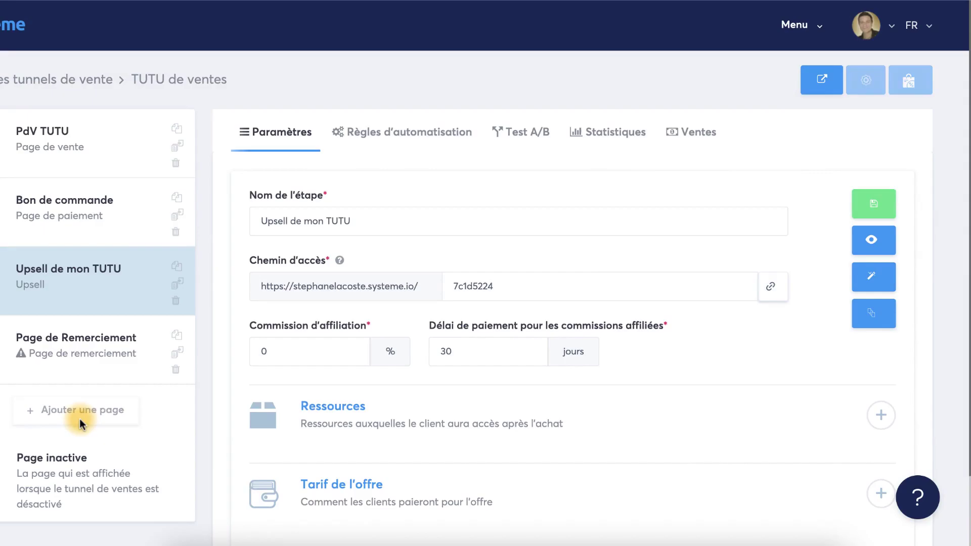
Add a new funnel page named "Downsell chaussures homme" with the type Downsell.
click(80, 419)
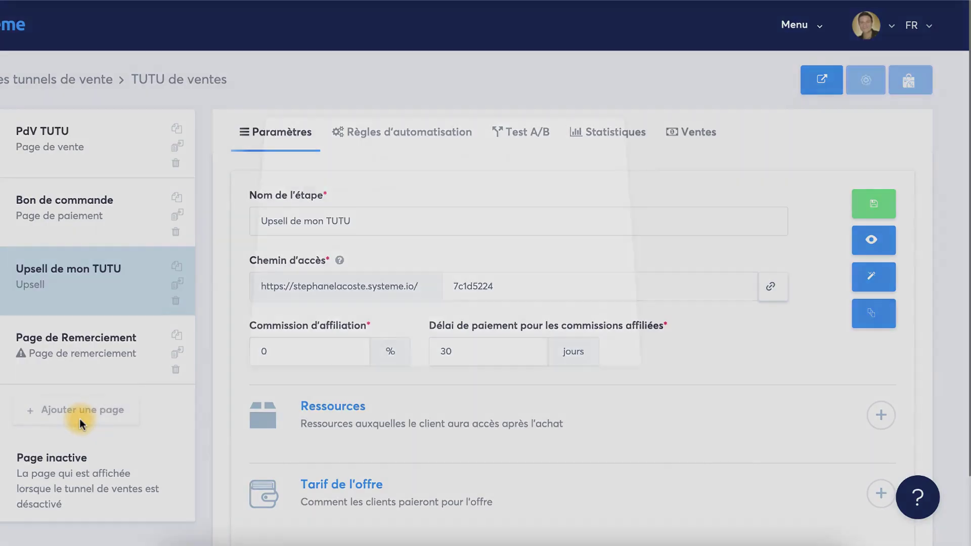
text(Downsell chaussures homme)
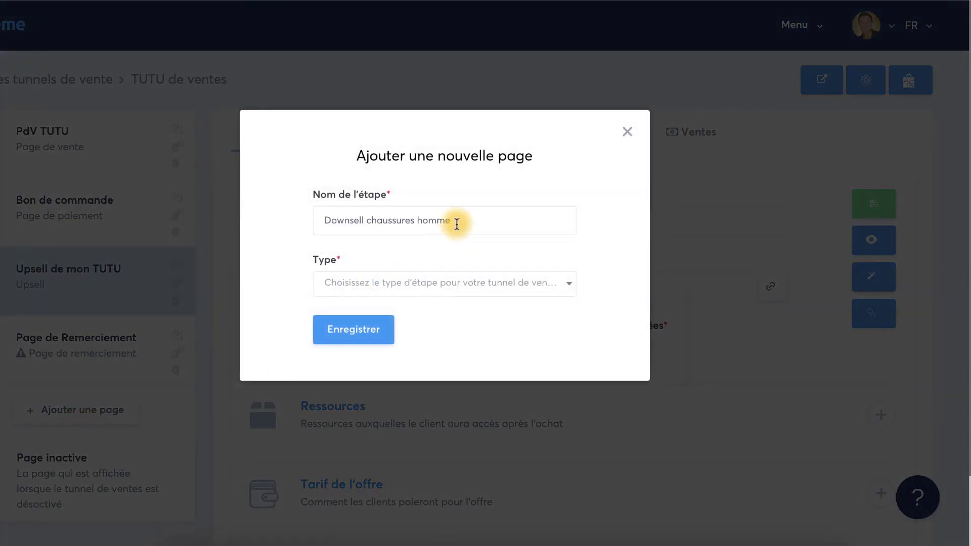
drag(457, 223, 238, 211)
click(277, 208)
click(571, 285)
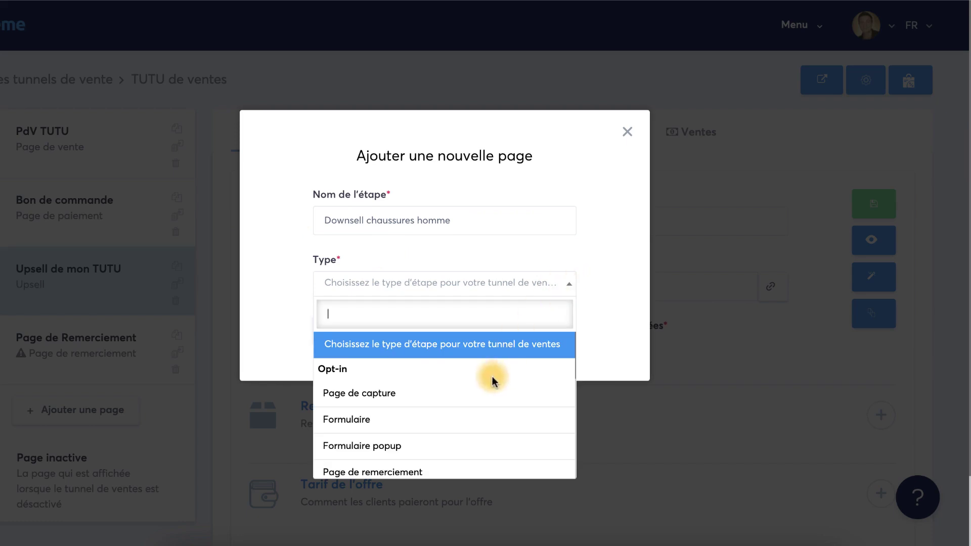
scroll(493, 379, down, 5)
scroll(492, 381, up, 3)
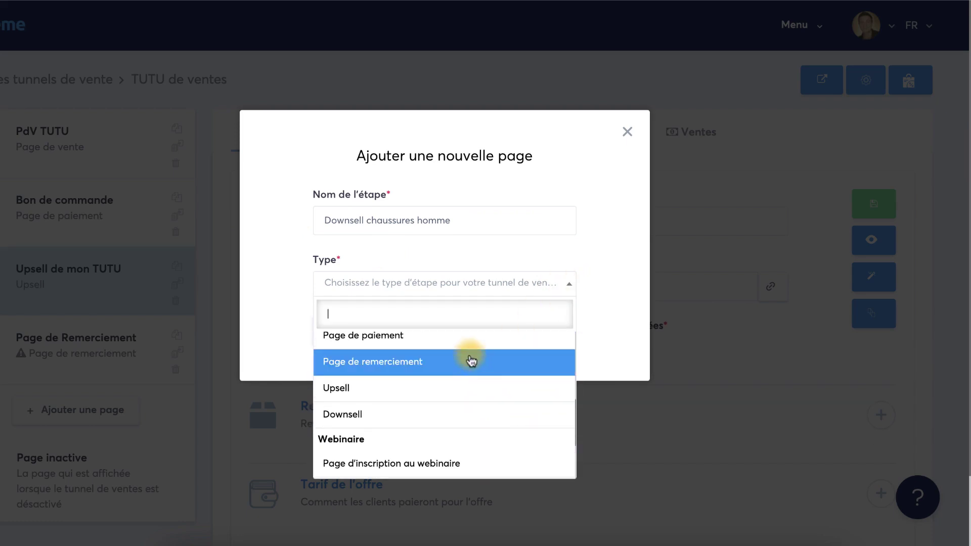
click(365, 415)
click(386, 349)
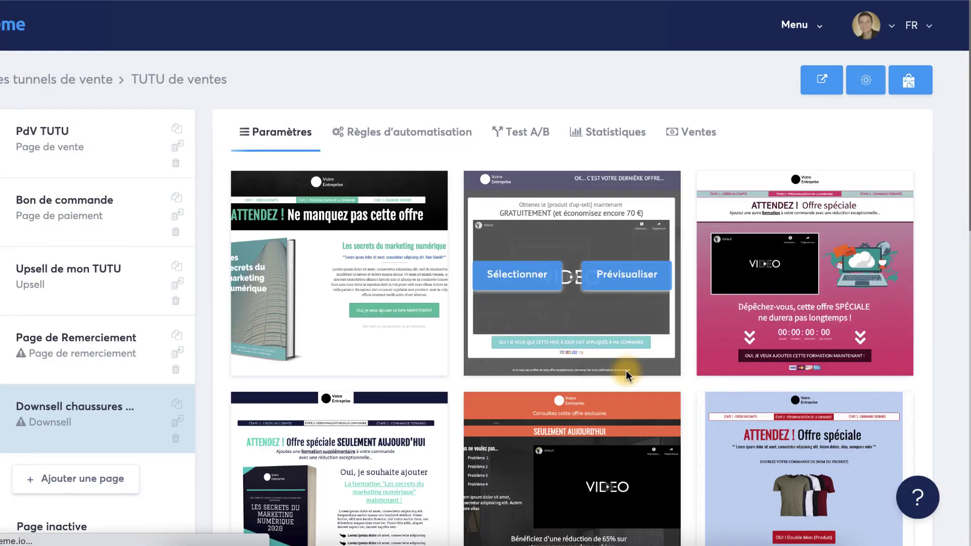
Look through the downsell page templates, and place the downsell step before the thank-you page in the funnel.
scroll(684, 368, down, 2)
scroll(684, 368, down, 9)
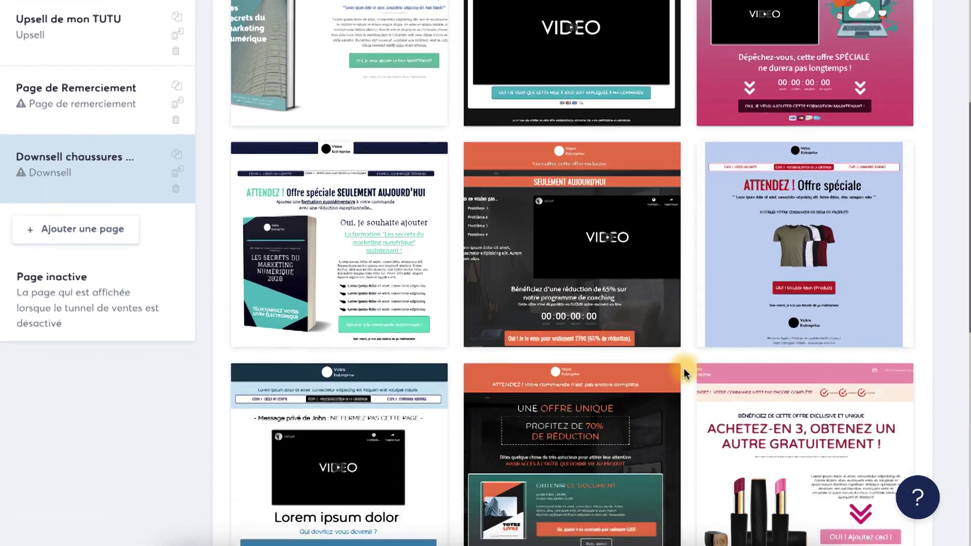
scroll(684, 368, down, 4)
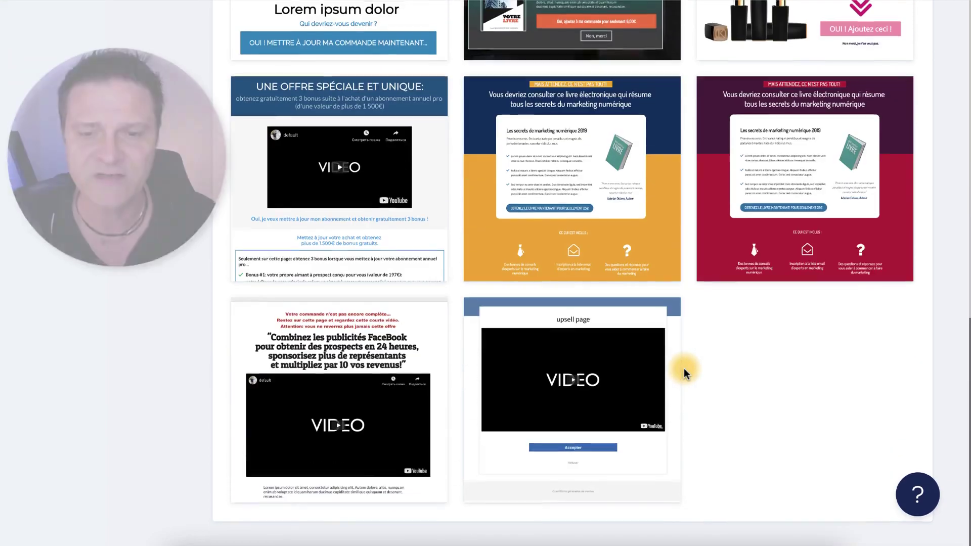
scroll(683, 368, up, 10)
scroll(683, 368, up, 1)
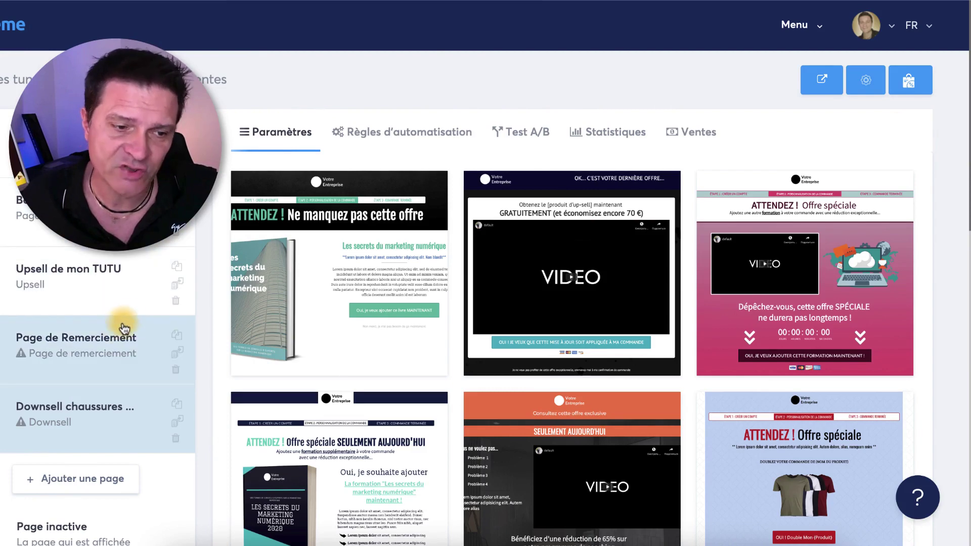
drag(124, 330, 97, 410)
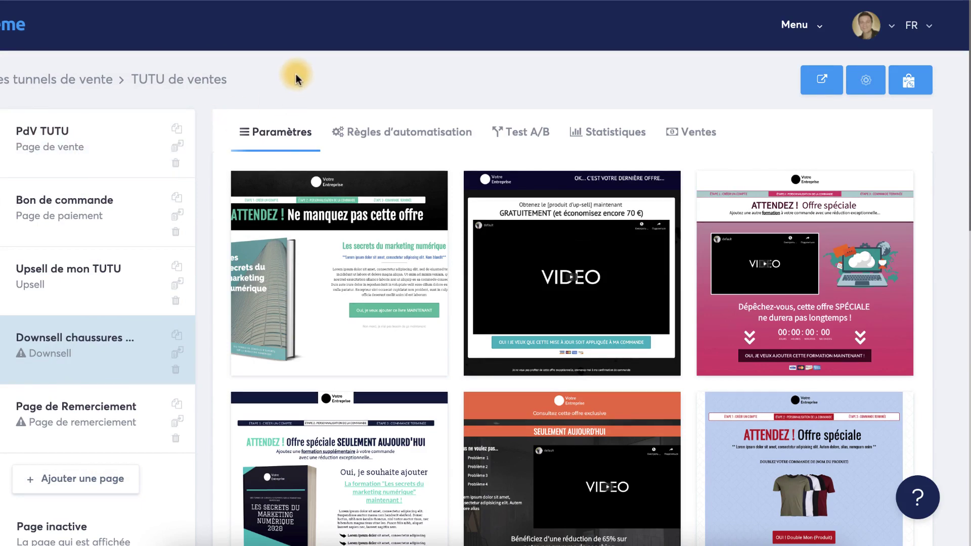
Select the dark "Merci pour votre commande !" template for the thank-you page and save its access path as "felicitations".
click(80, 419)
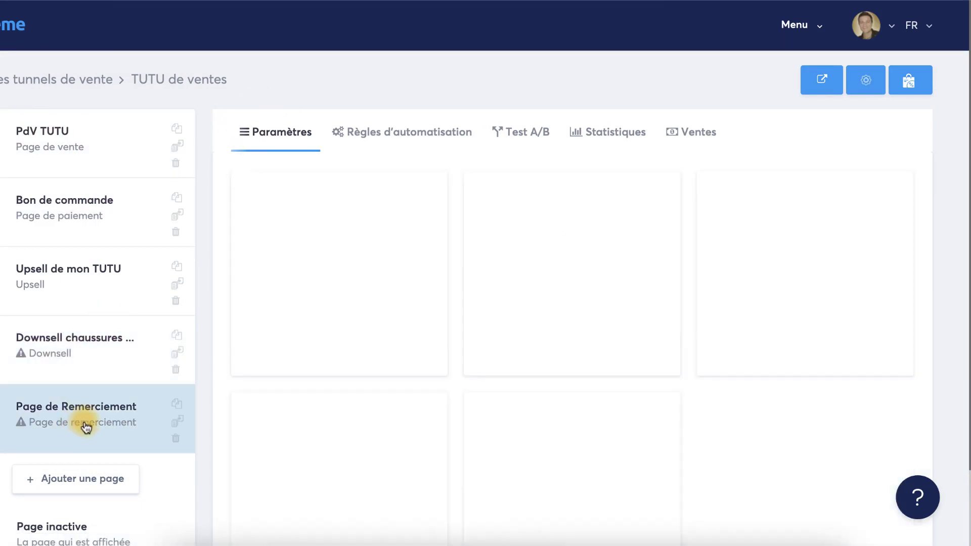
mouse_move(766, 229)
scroll(763, 239, down, 1)
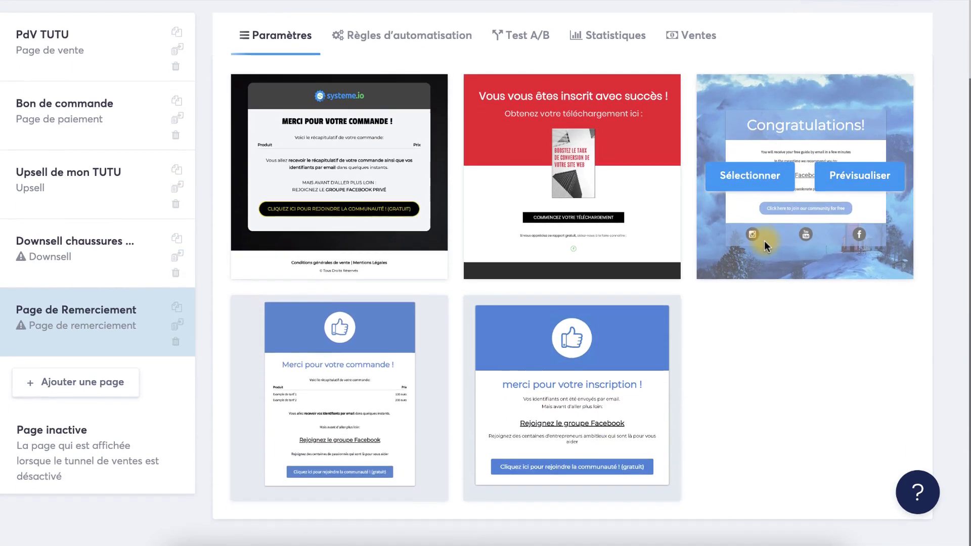
scroll(763, 240, up, 1)
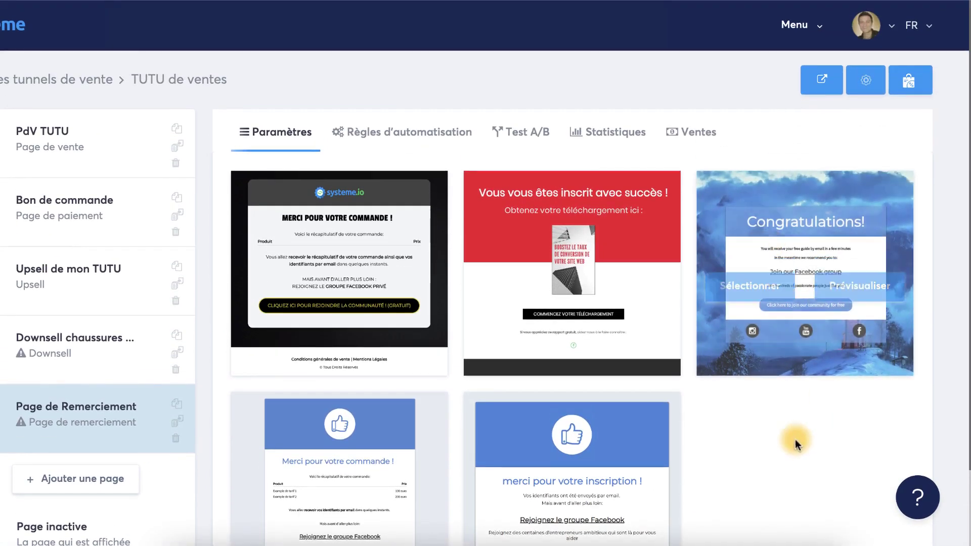
mouse_move(350, 293)
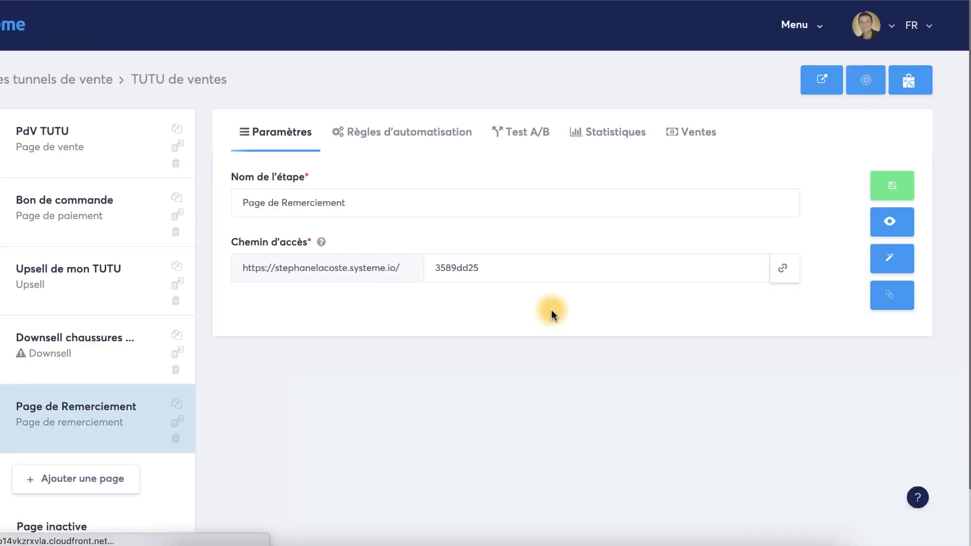
drag(509, 269, 428, 270)
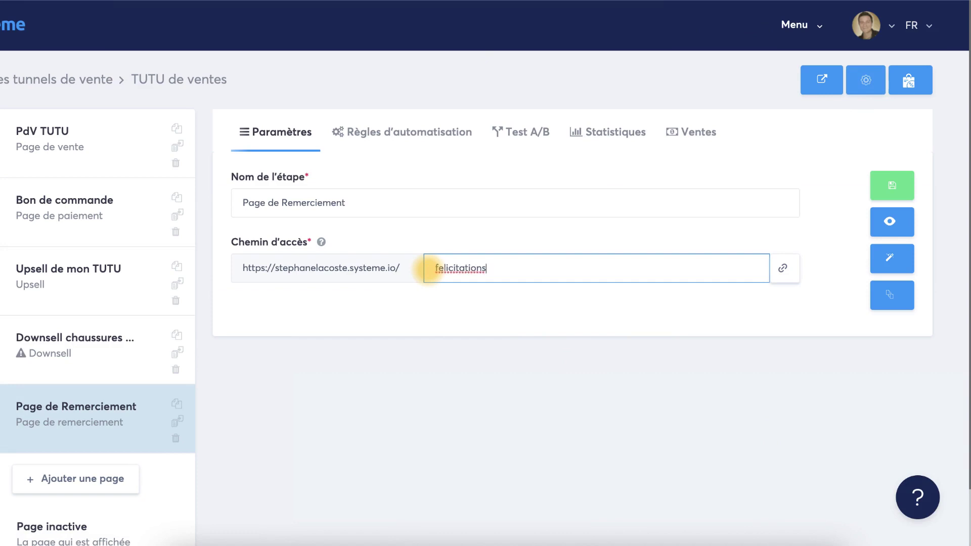
key(Return)
View the trigger options for the thank-you page's automation rules, and return to the page's parameters.
click(411, 133)
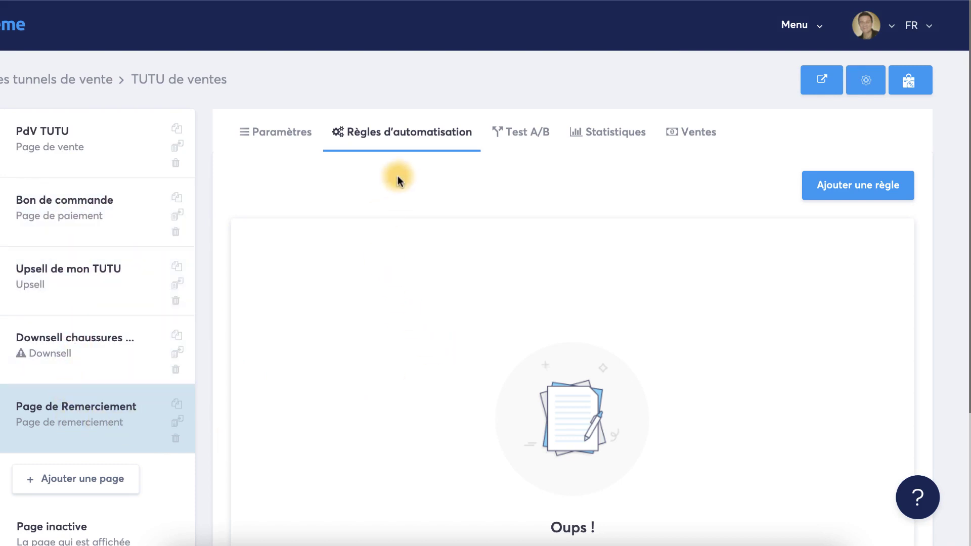
scroll(708, 152, down, 3)
click(848, 60)
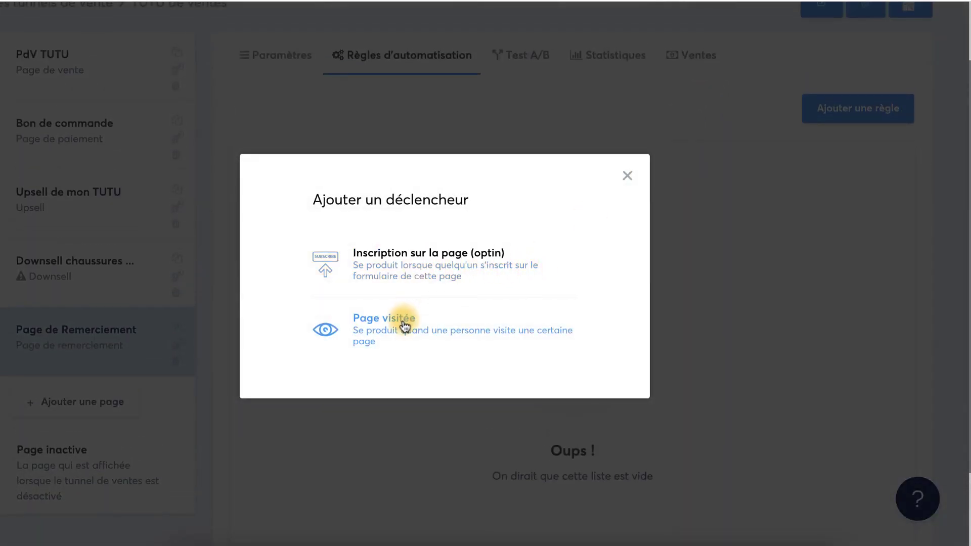
click(405, 326)
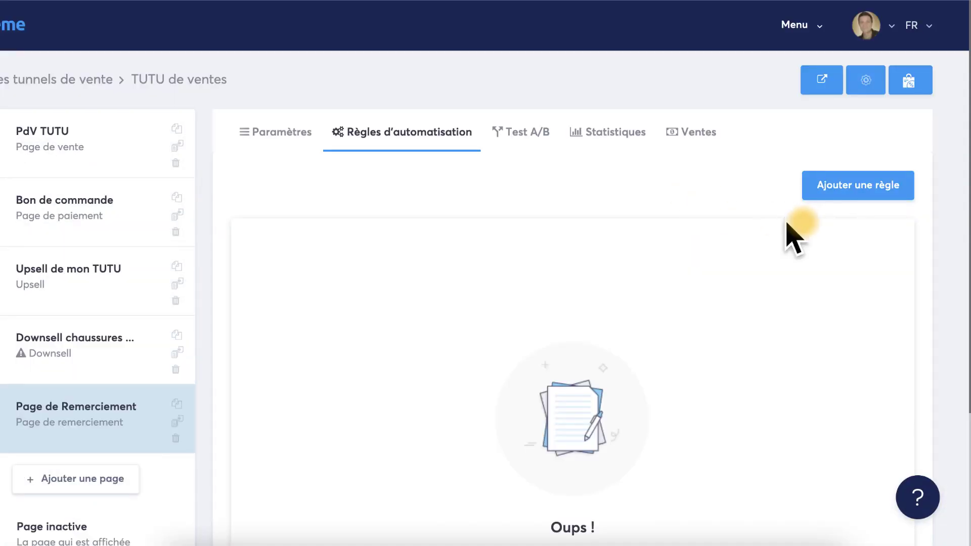
click(815, 27)
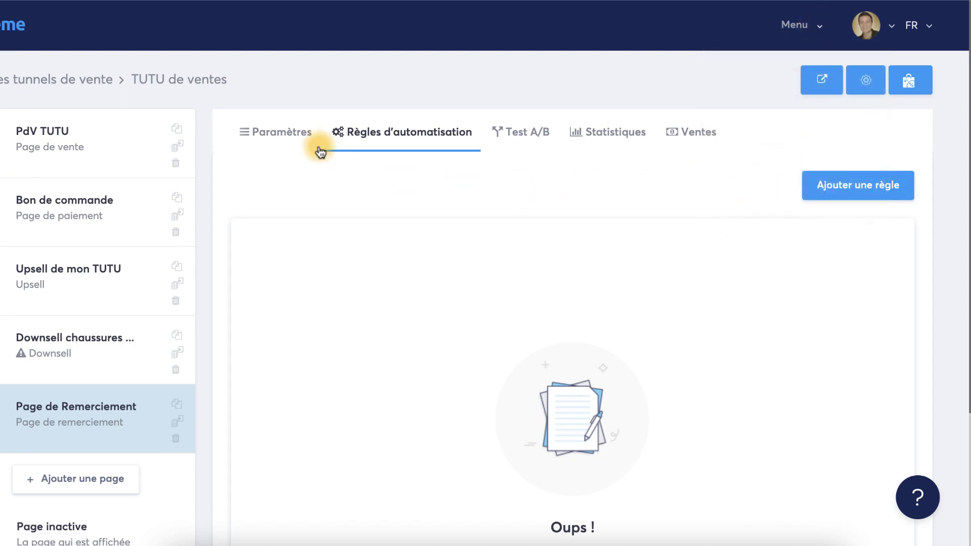
click(293, 134)
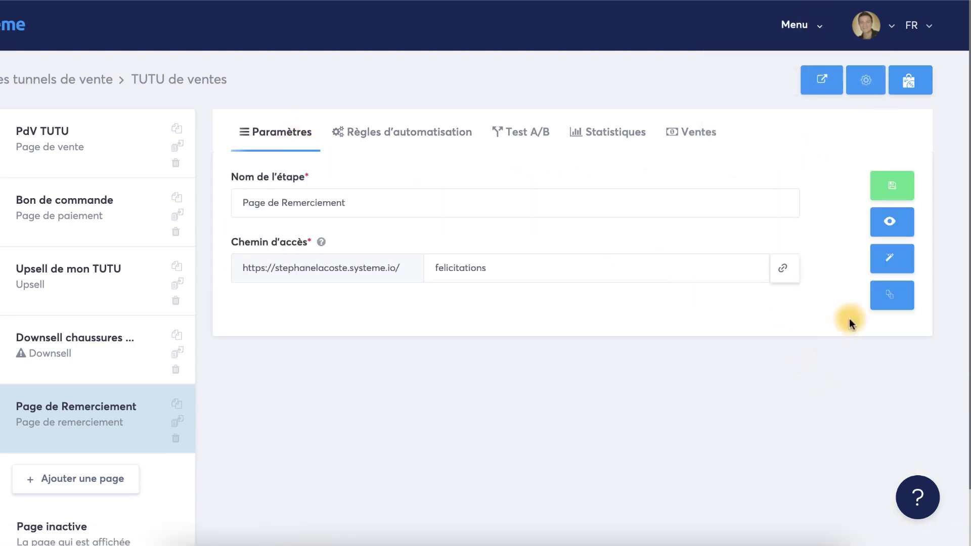
Open the thank-you page in the page editor and examine its heading and order summary.
click(899, 264)
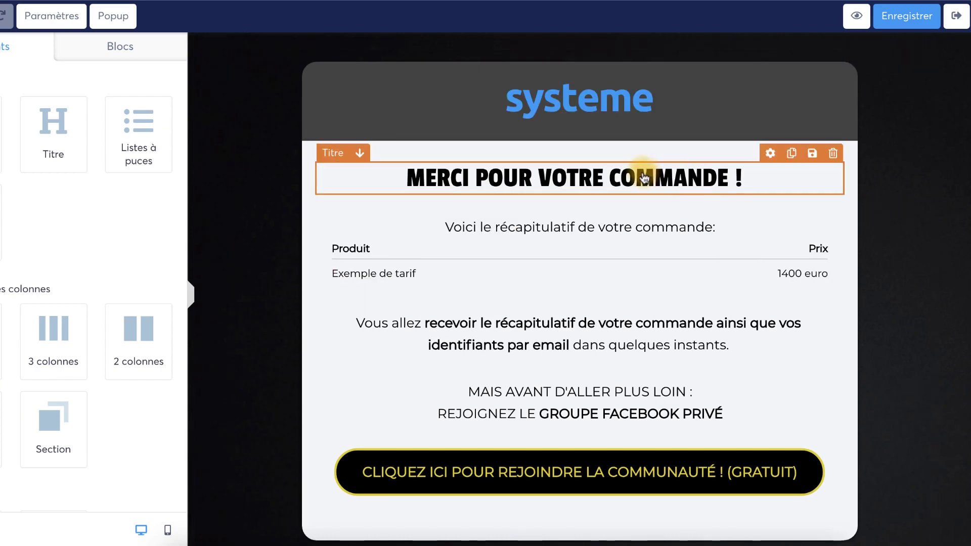
click(399, 177)
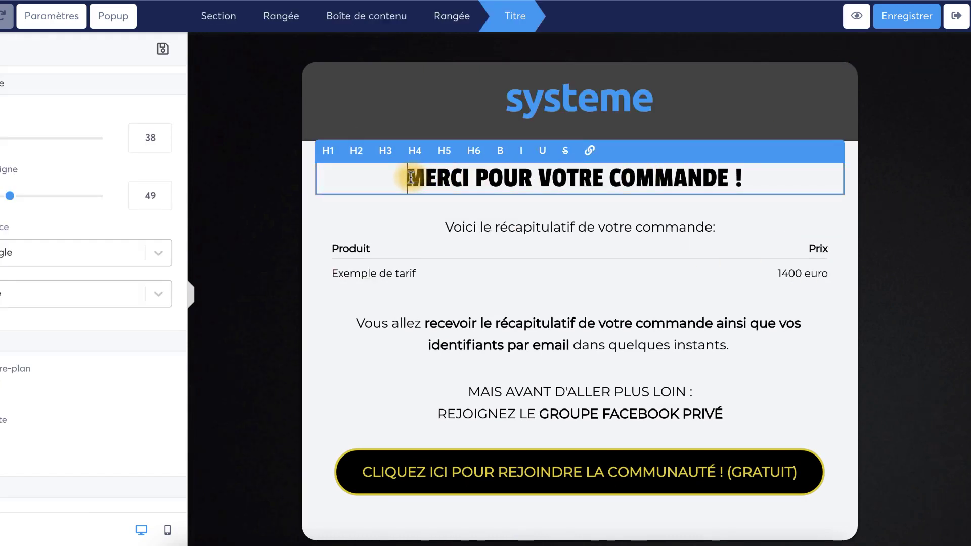
drag(399, 177, 730, 179)
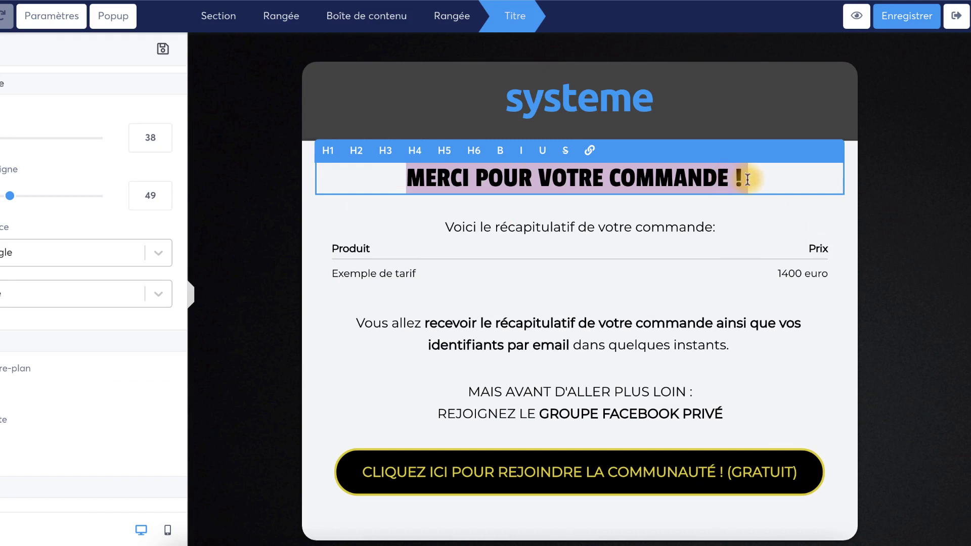
click(767, 179)
click(536, 232)
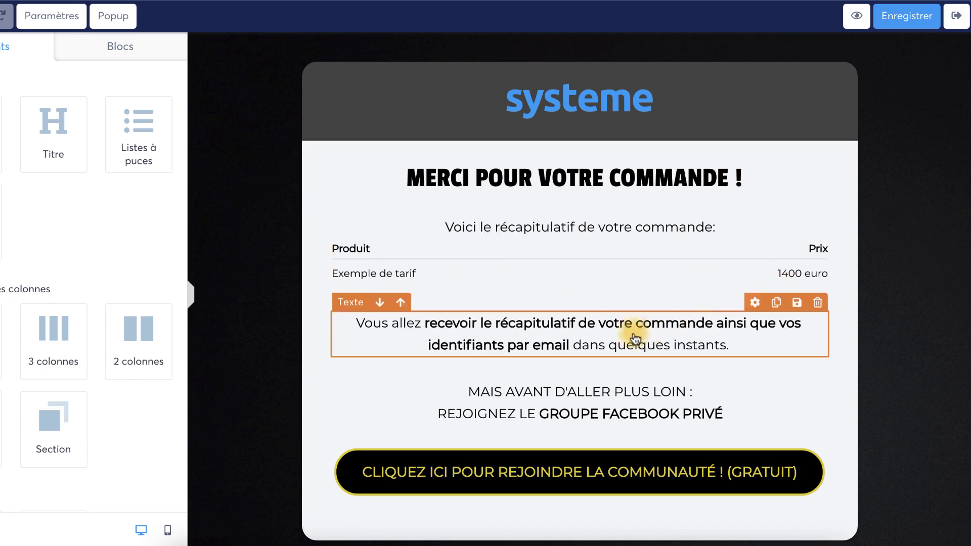
Examine the thank-you page's e-mail confirmation text, Facebook group invitation, community button and legal footer.
click(598, 343)
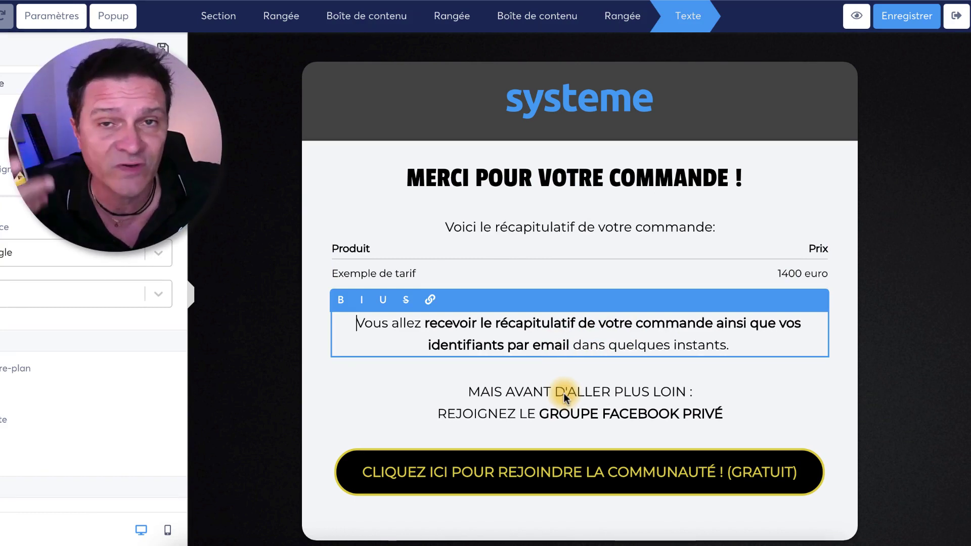
click(533, 394)
click(488, 393)
click(516, 455)
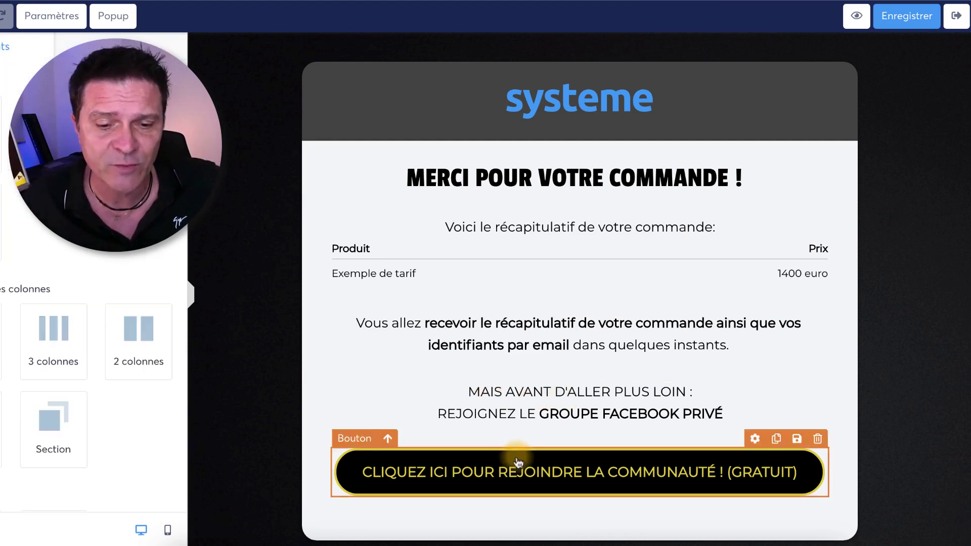
scroll(516, 455, down, 3)
scroll(602, 403, down, 1)
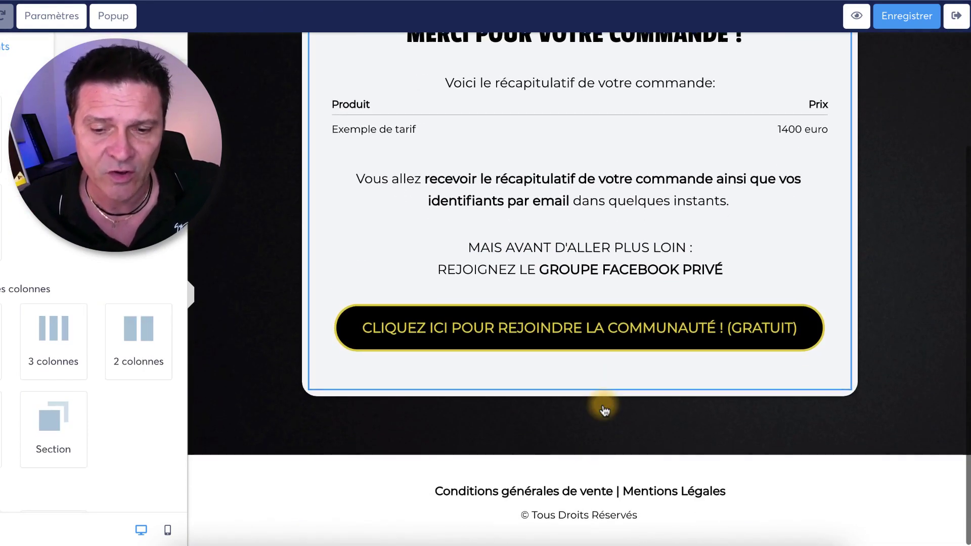
scroll(598, 396, up, 3)
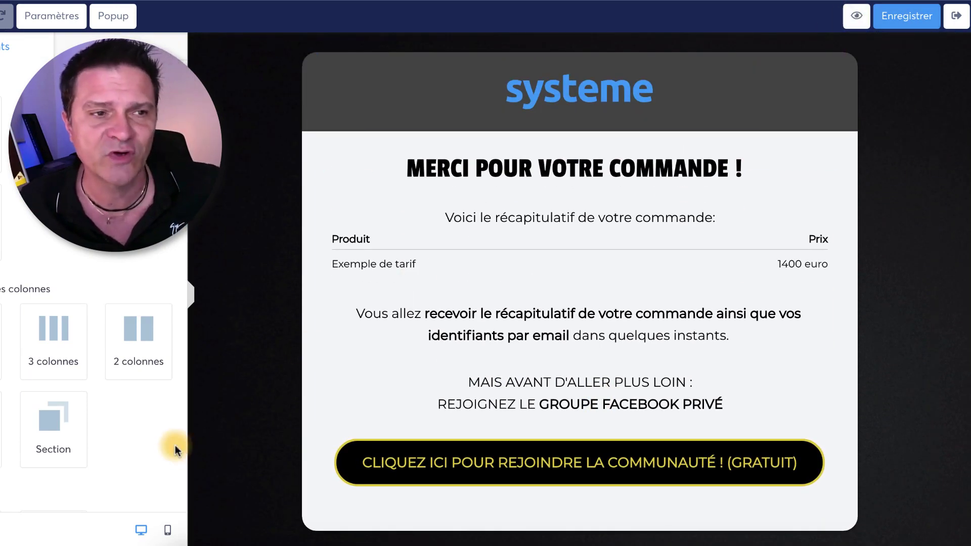
Examine the general page settings of the thank-you page, and return to the page elements.
click(52, 16)
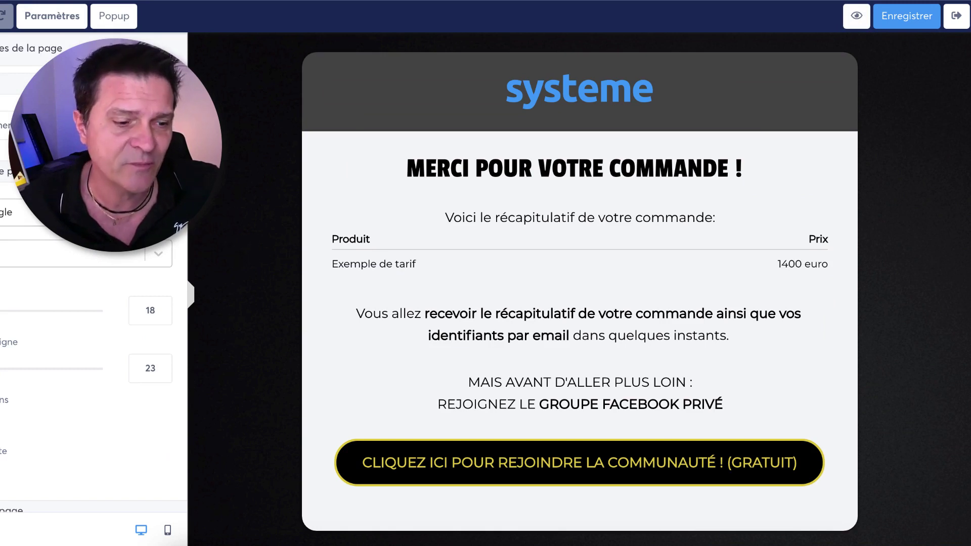
scroll(93, 329, down, 5)
scroll(93, 328, up, 5)
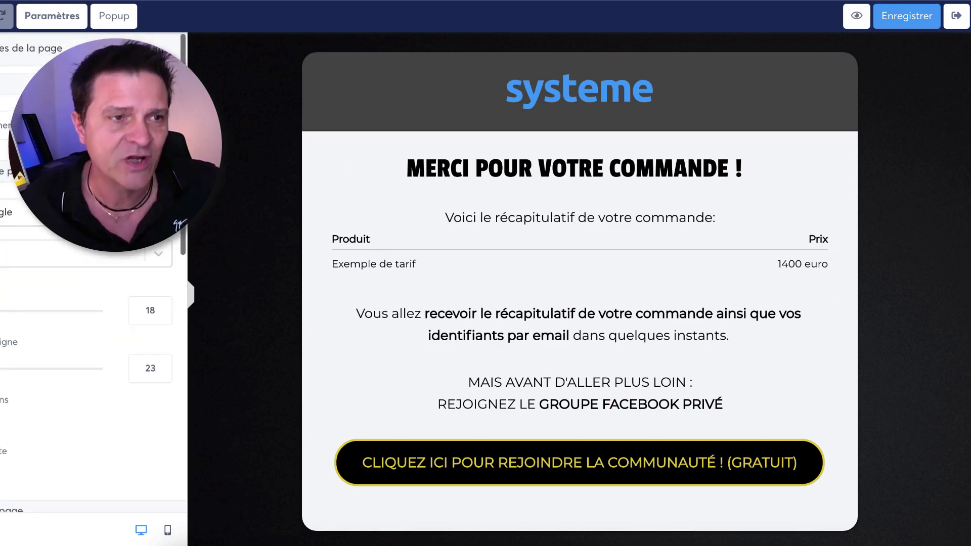
click(268, 274)
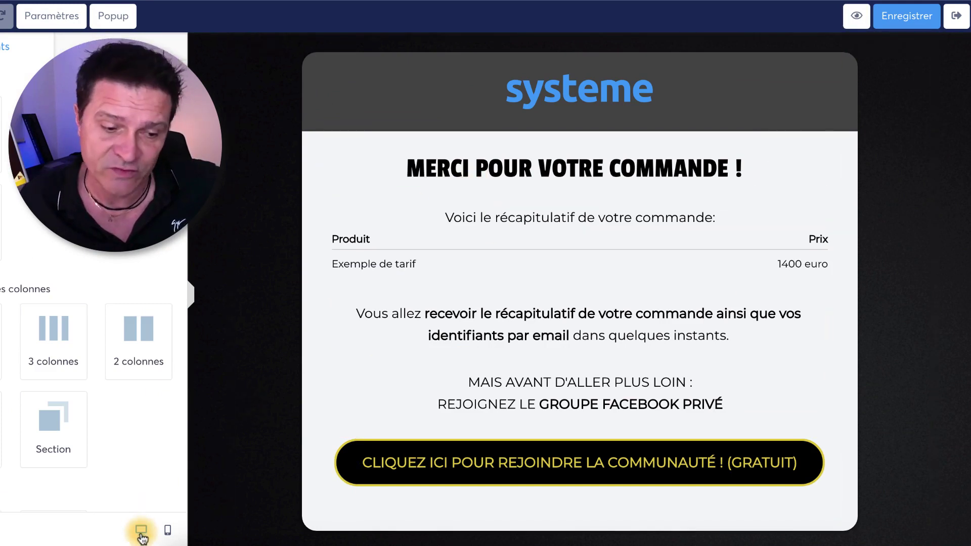
Check the mobile and desktop views of the thank-you page, save it and leave the page editor.
click(166, 531)
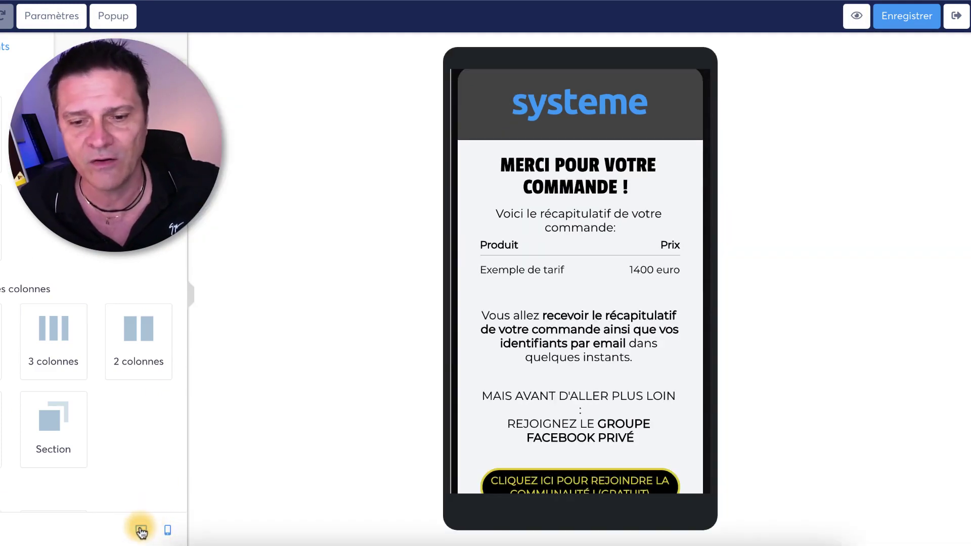
click(141, 530)
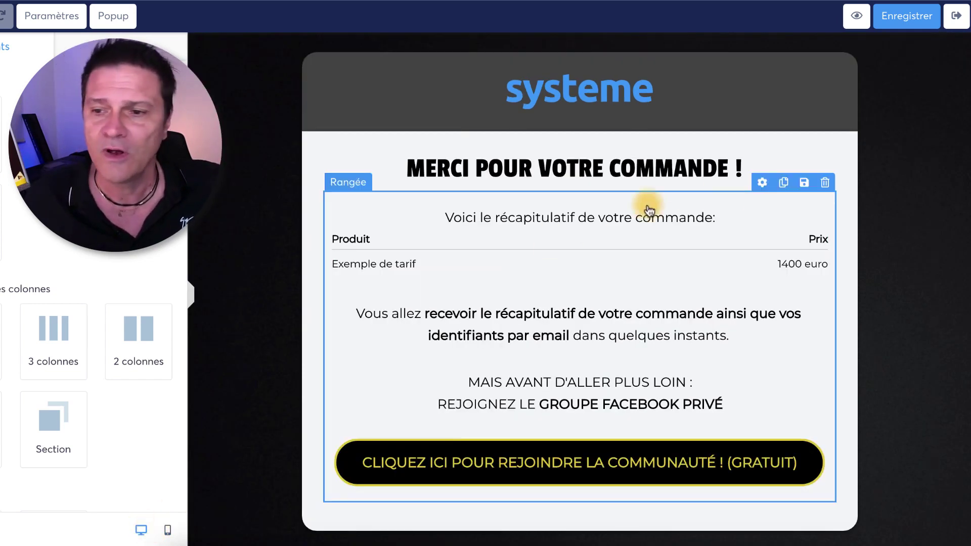
click(916, 17)
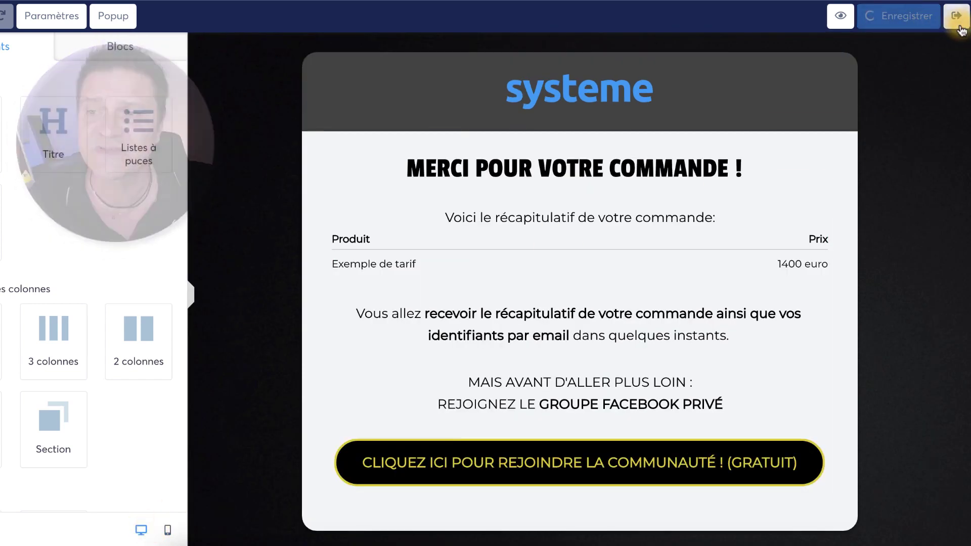
click(956, 16)
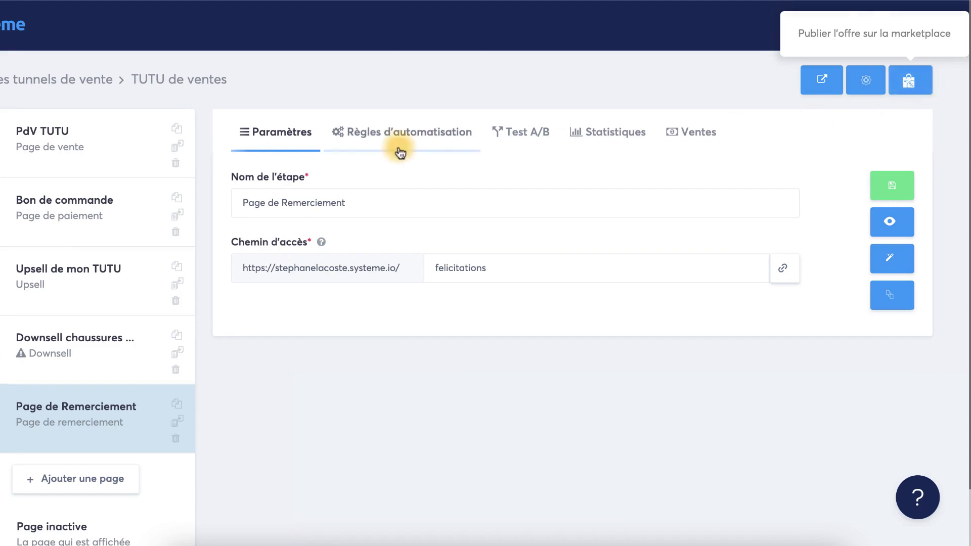
Start adding an automation rule to the thank-you page by opening the choice of triggers.
click(387, 135)
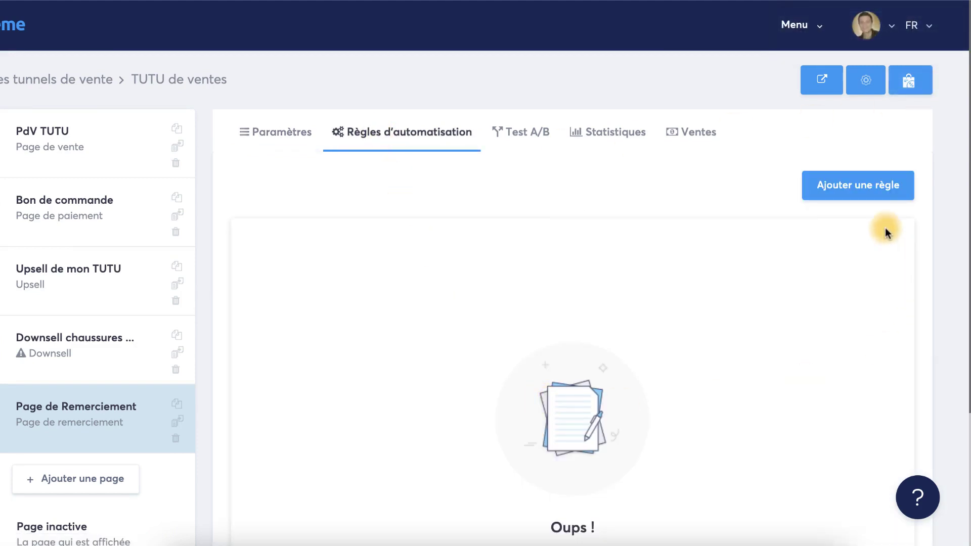
click(863, 184)
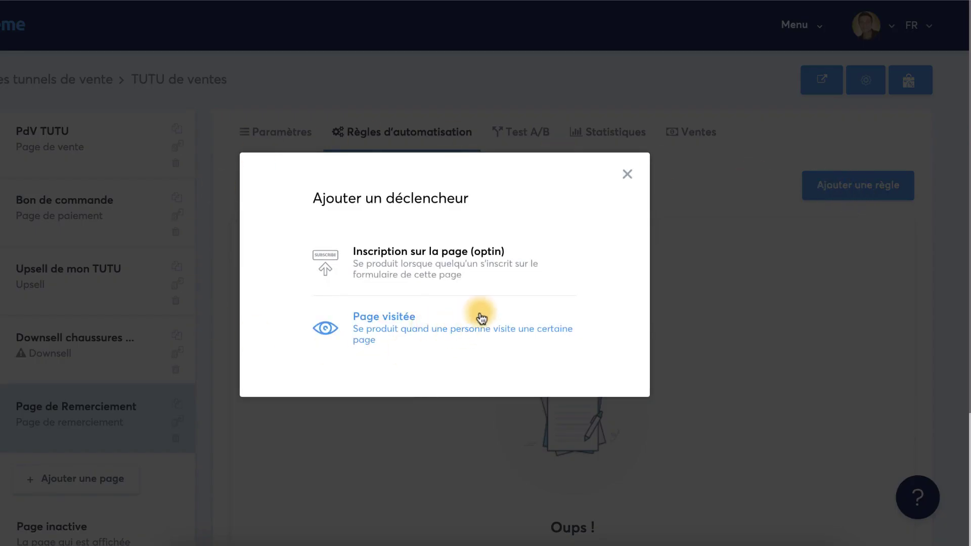